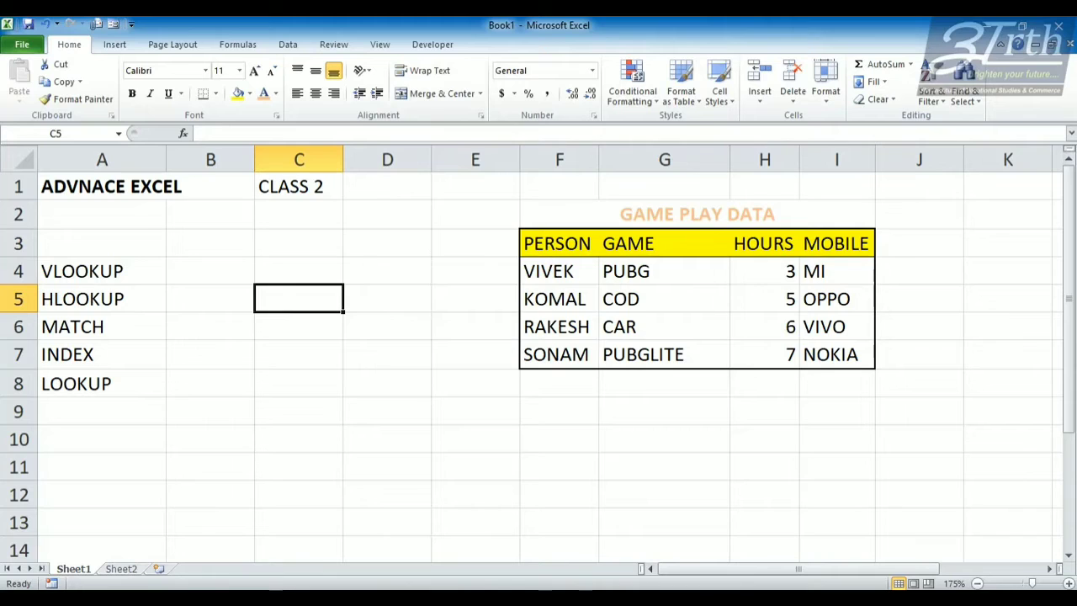
# Step: Correct the misspelled title in cell A1 to "ADVANCE EXCEL"
pyautogui.click(164, 187)
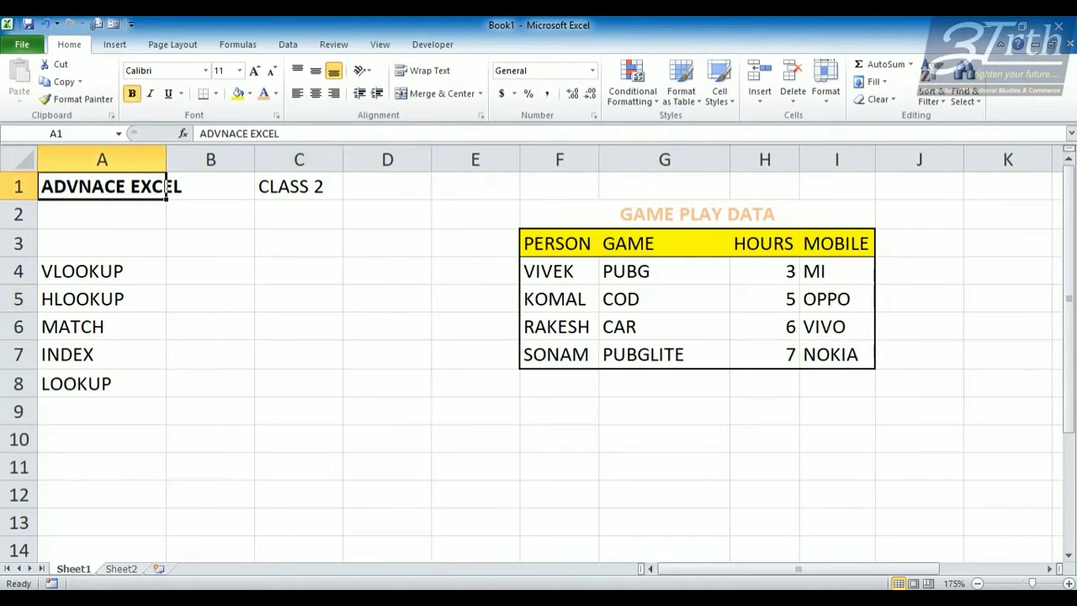
pyautogui.write('ADVANCE')
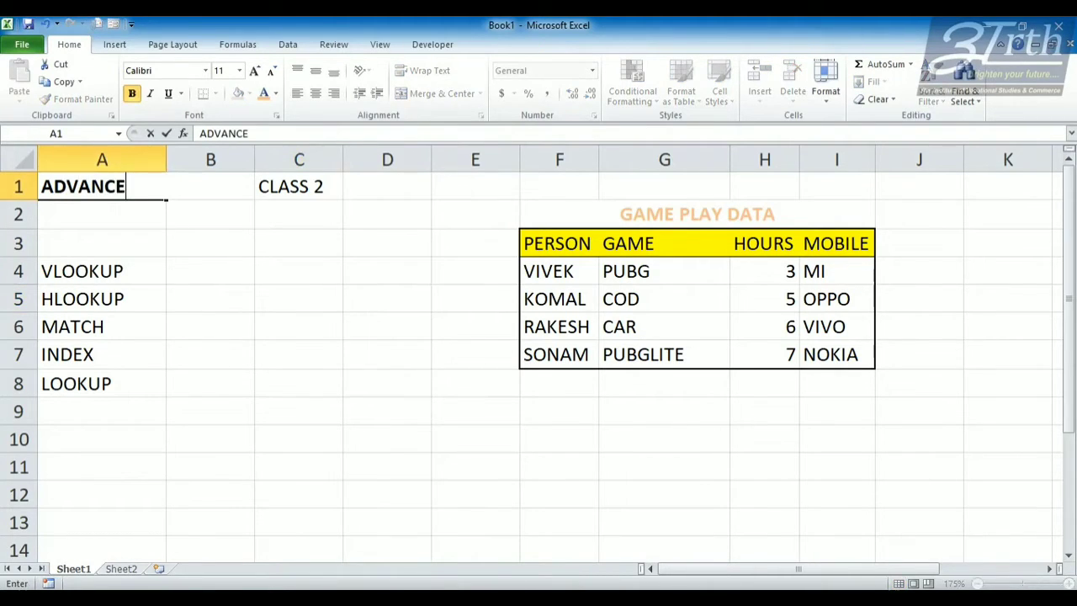
pyautogui.write(' EXCEL')
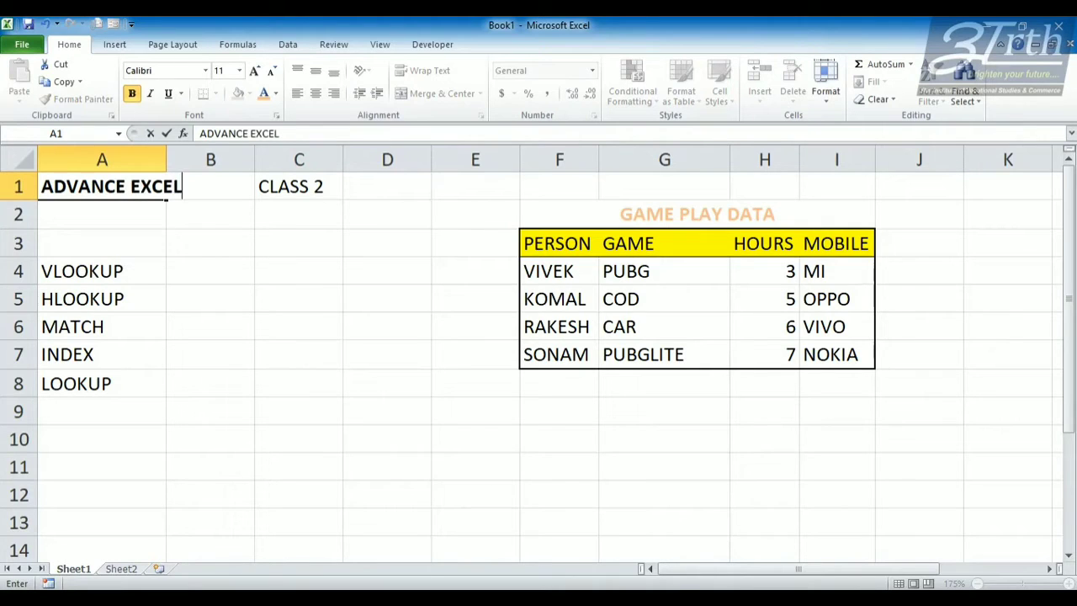
pyautogui.press('Return')
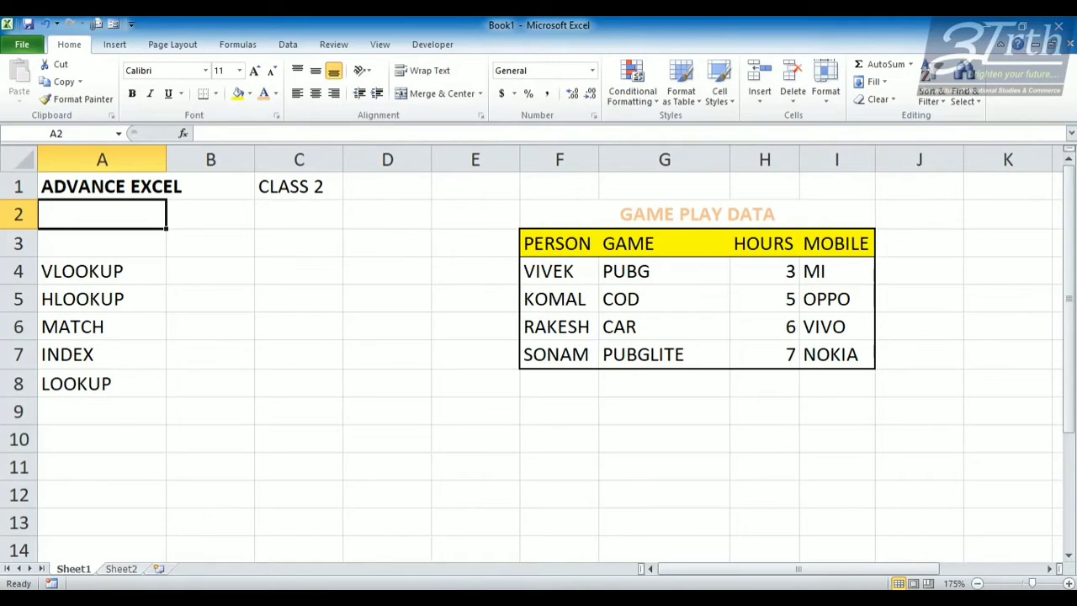
pyautogui.click(102, 271)
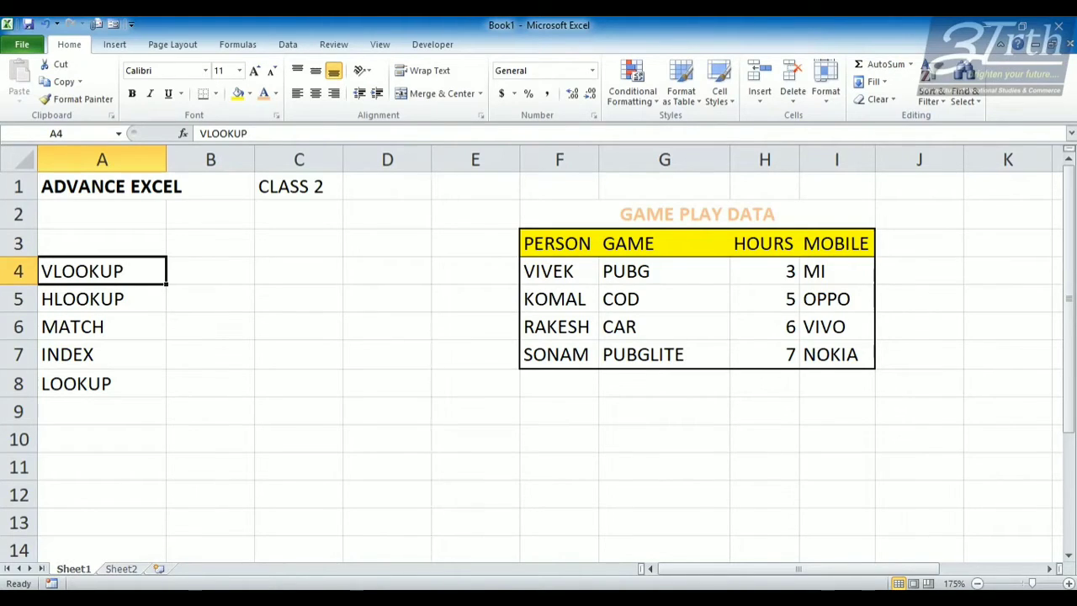
pyautogui.click(102, 299)
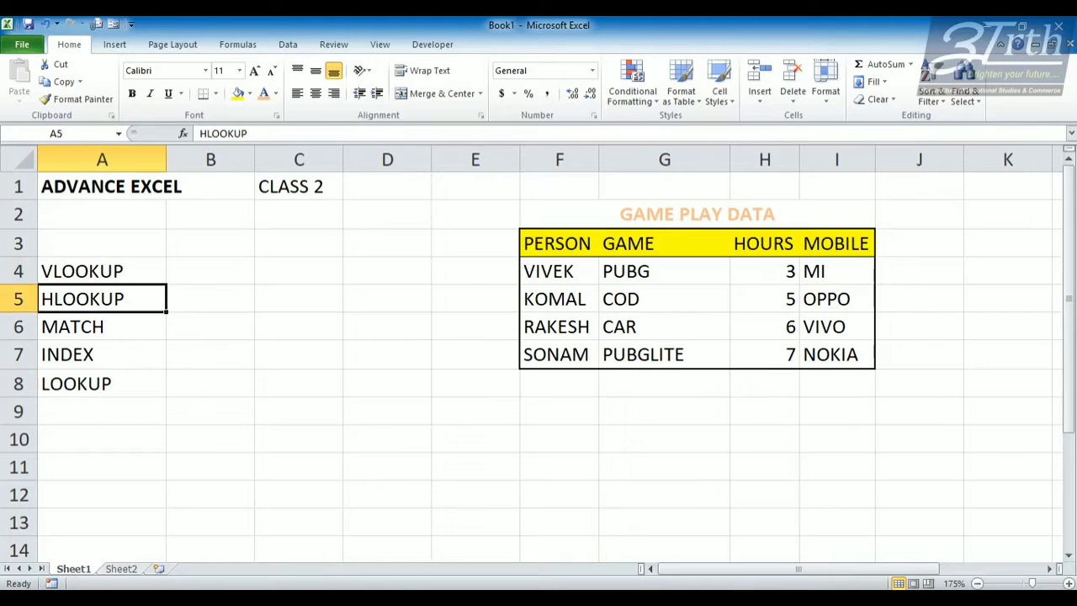
pyautogui.click(102, 327)
pyautogui.click(102, 354)
pyautogui.click(102, 384)
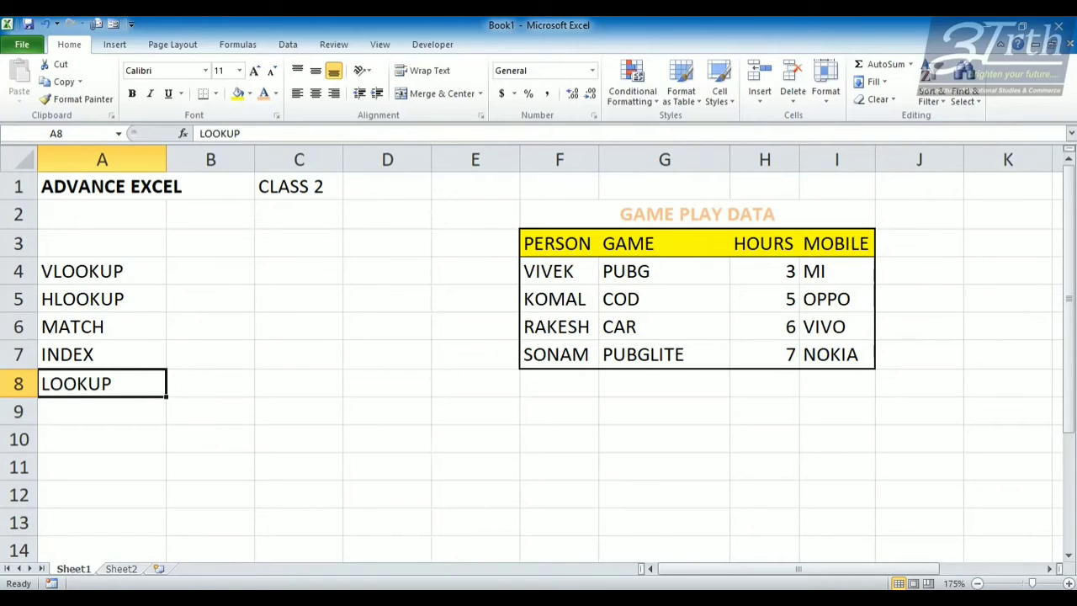
# Step: Enter the VLOOKUP description "FIND DATA IN VERTICAL ARRANGEMENT OF SHEETS" in cell B4
pyautogui.click(211, 271)
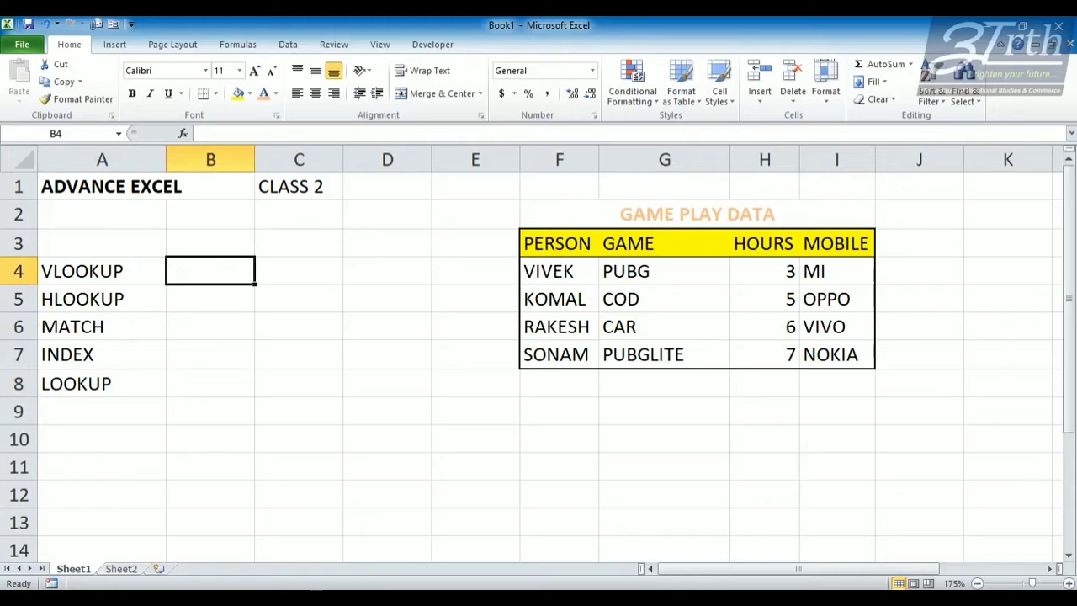
pyautogui.write('FIND')
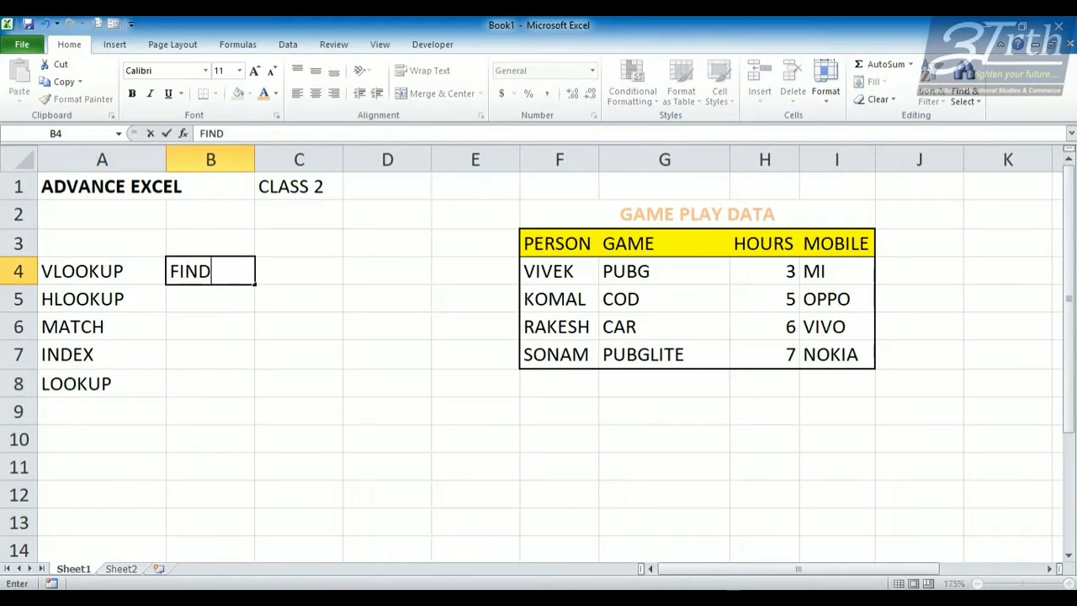
pyautogui.write(' DATA IN')
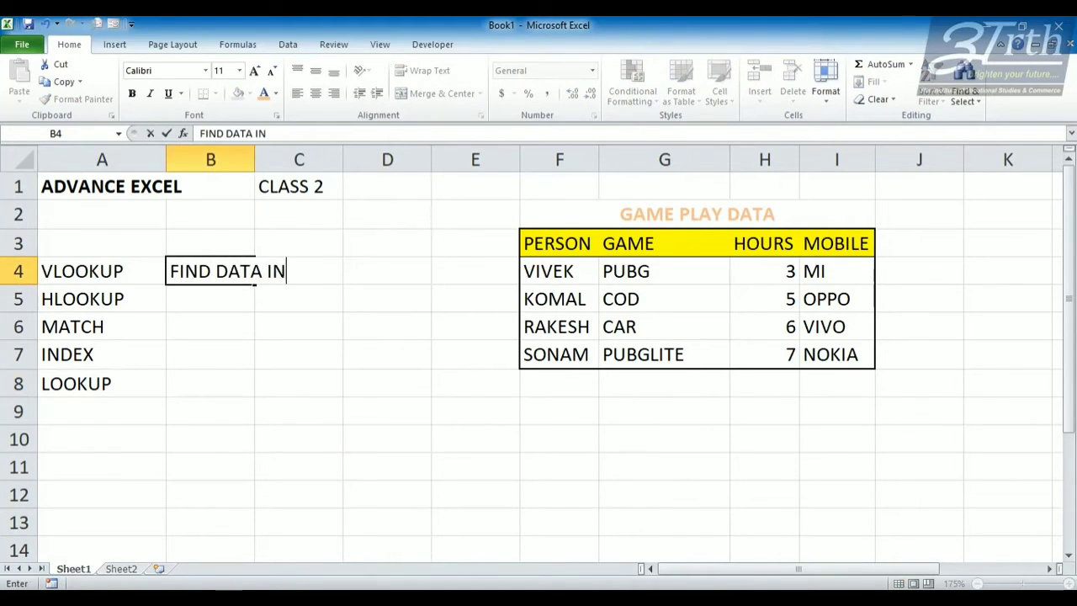
pyautogui.write(' VERTICAL ')
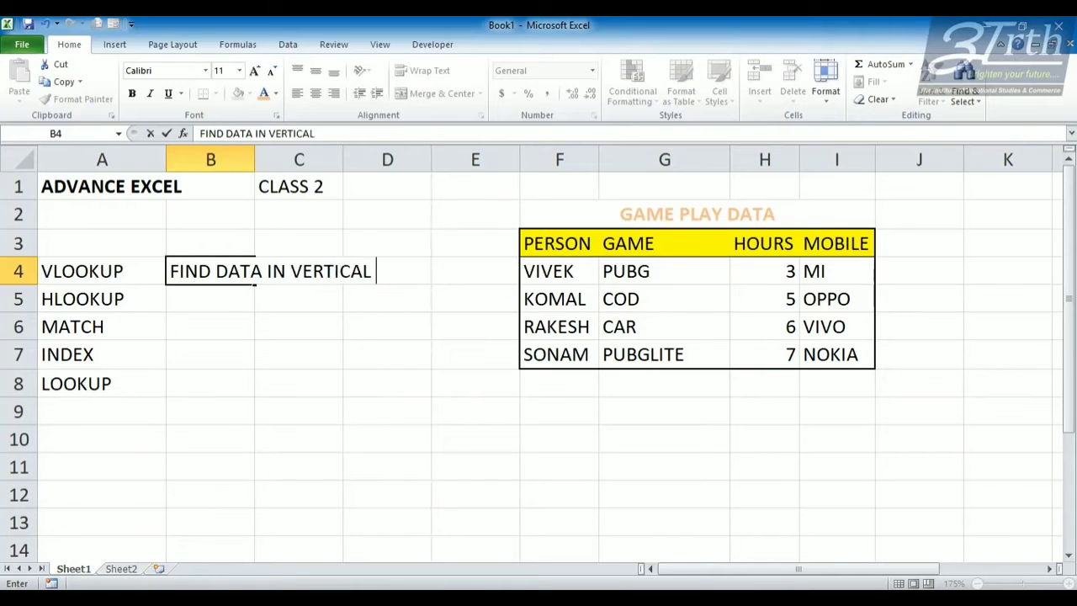
pyautogui.write('ARRANGEMENT OF SHEET')
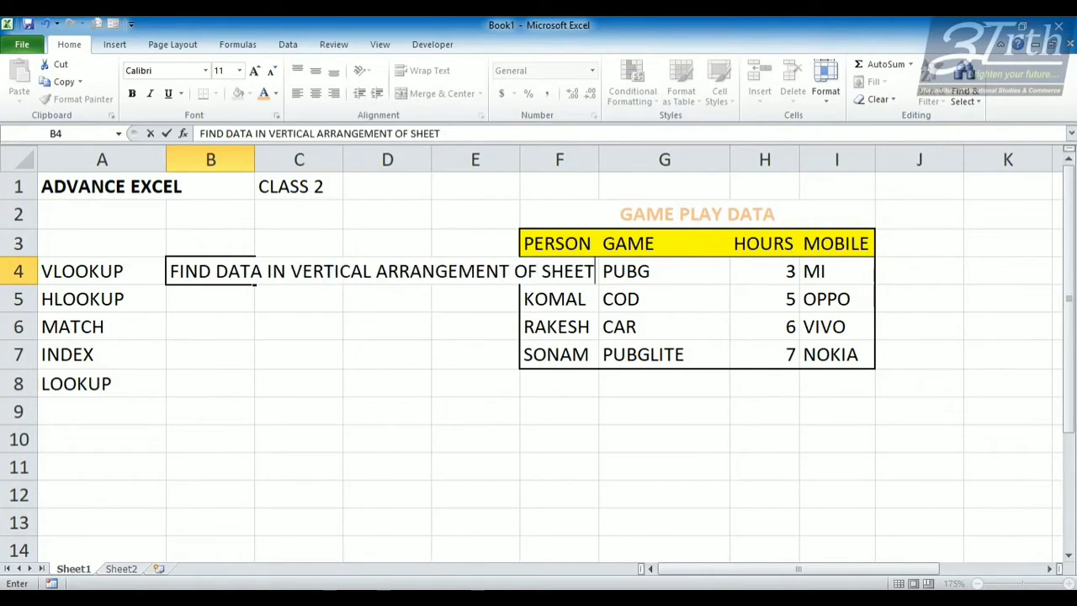
pyautogui.press('Return')
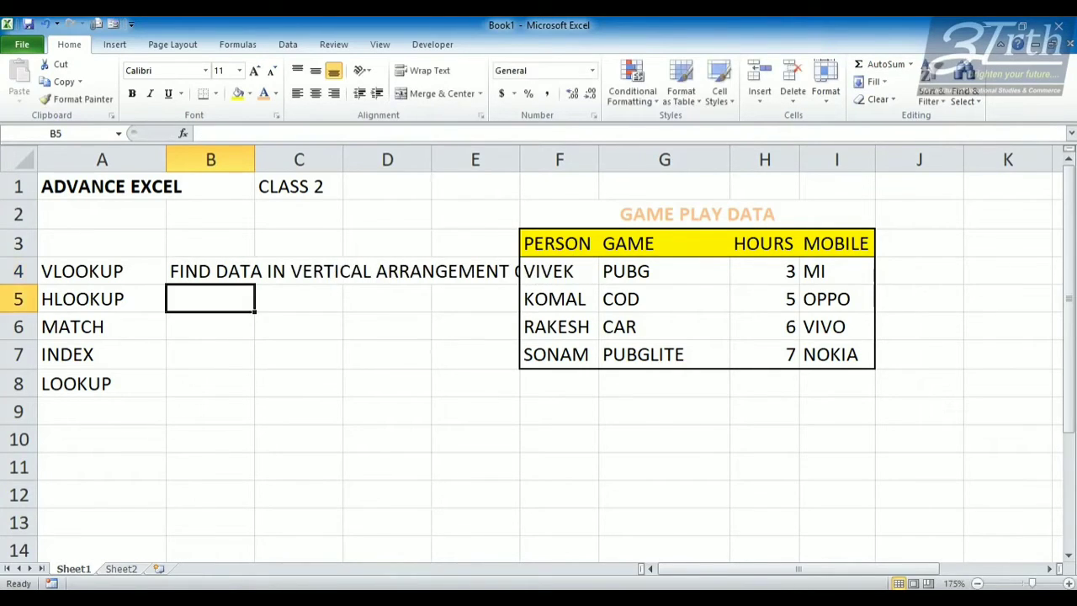
# Step: Shorten the VLOOKUP description in B4 to "FIND DATA IN VERTICAL ARRANGEMENT"
pyautogui.press('Up')
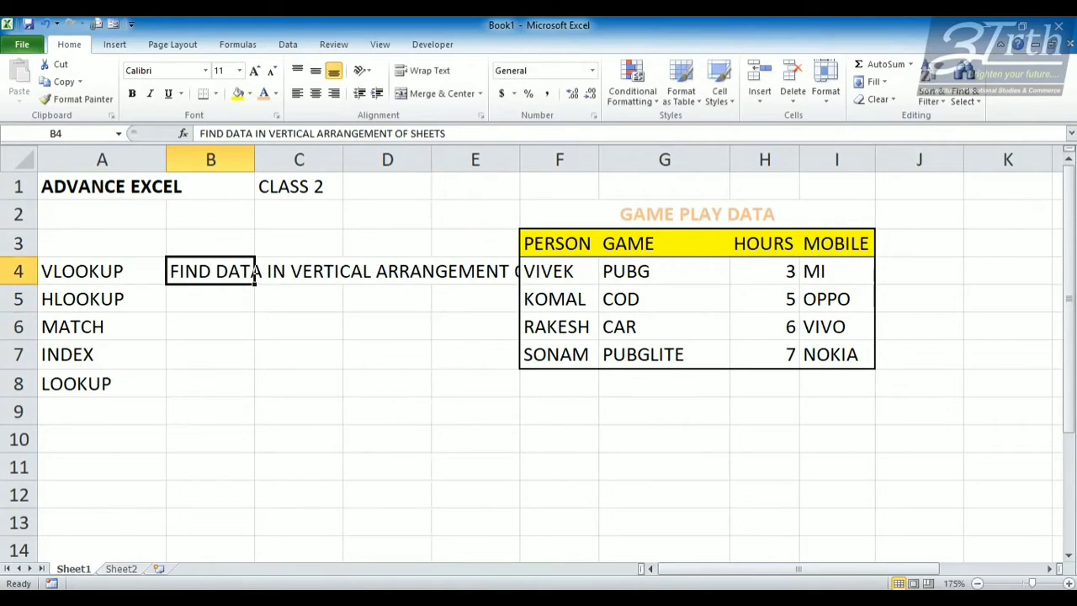
pyautogui.press('F2')
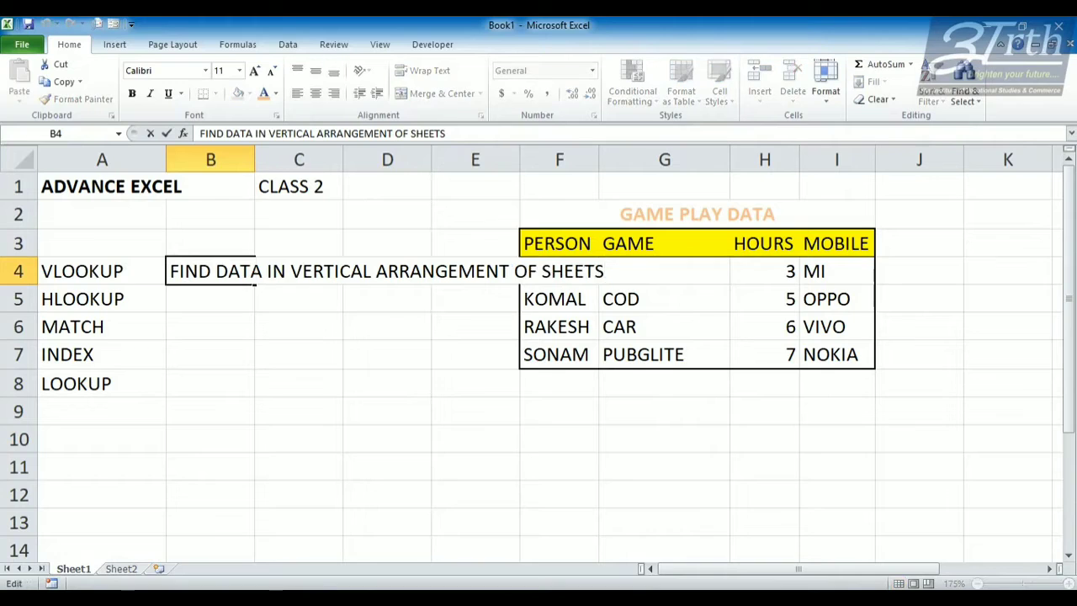
pyautogui.press('BackSpace')
pyautogui.press('BackSpace')
pyautogui.press('BackSpace')
pyautogui.press('BackSpace')
pyautogui.press('BackSpace')
pyautogui.press('BackSpace')
pyautogui.press('BackSpace')
pyautogui.press('BackSpace')
pyautogui.press('BackSpace')
pyautogui.press('BackSpace')
pyautogui.press('Return')
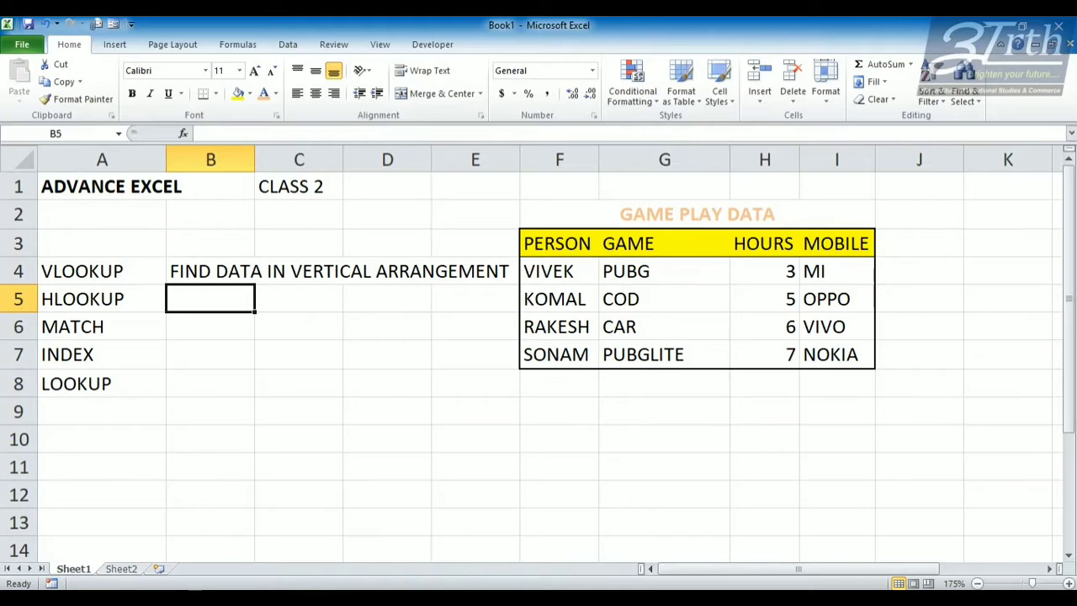
# Step: Enter the HLOOKUP description "FIND DATA IN HORIZONTAL ARRANGEMENT" in cell B5
pyautogui.write('FIND DATA ')
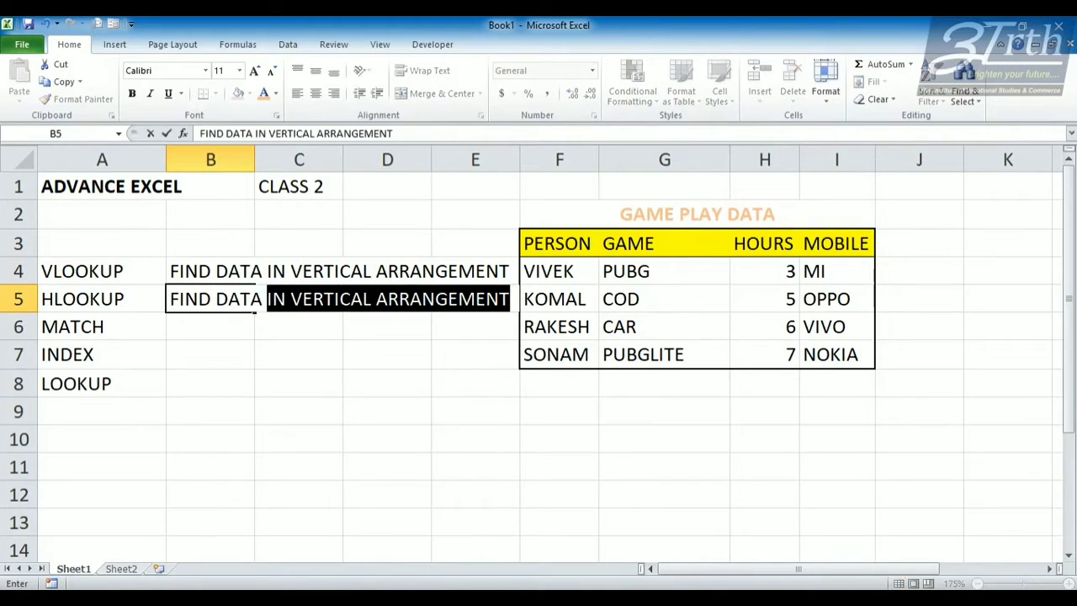
pyautogui.write('IN HORIZ')
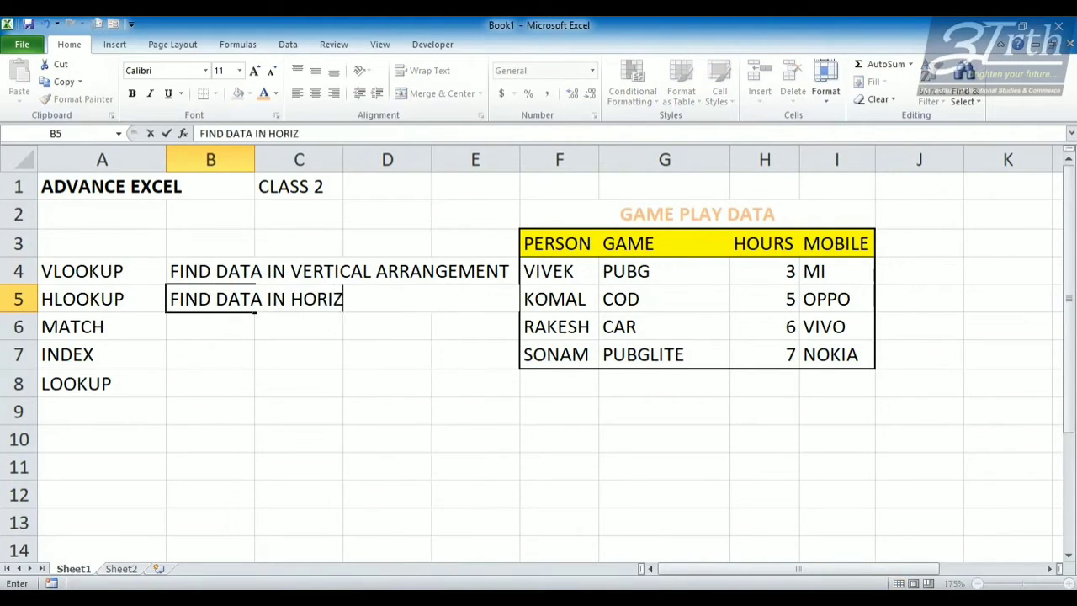
pyautogui.write('ONTAL AR')
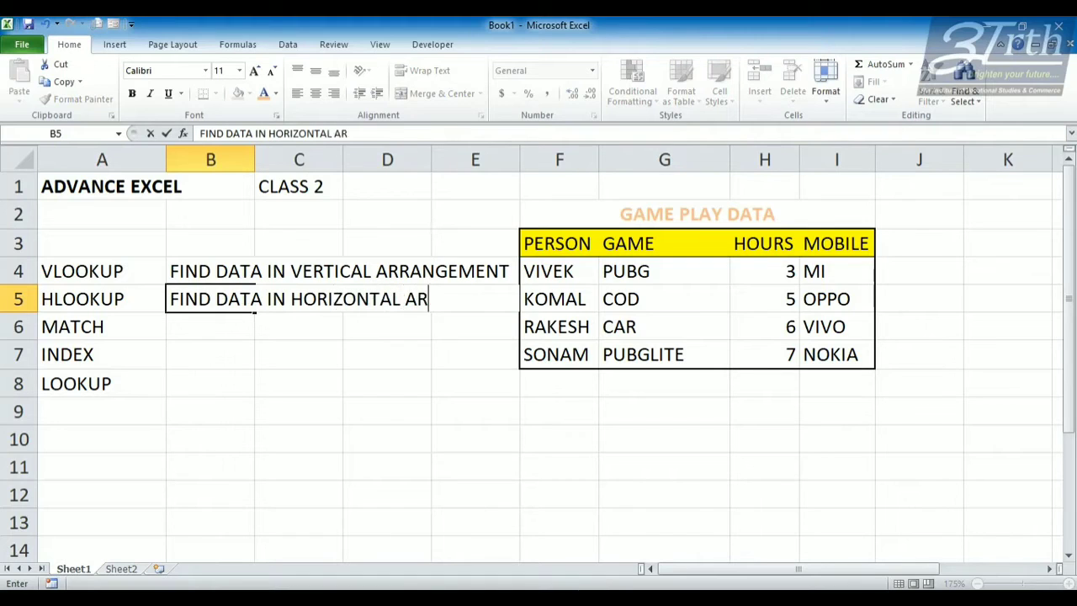
pyautogui.write('RANGE')
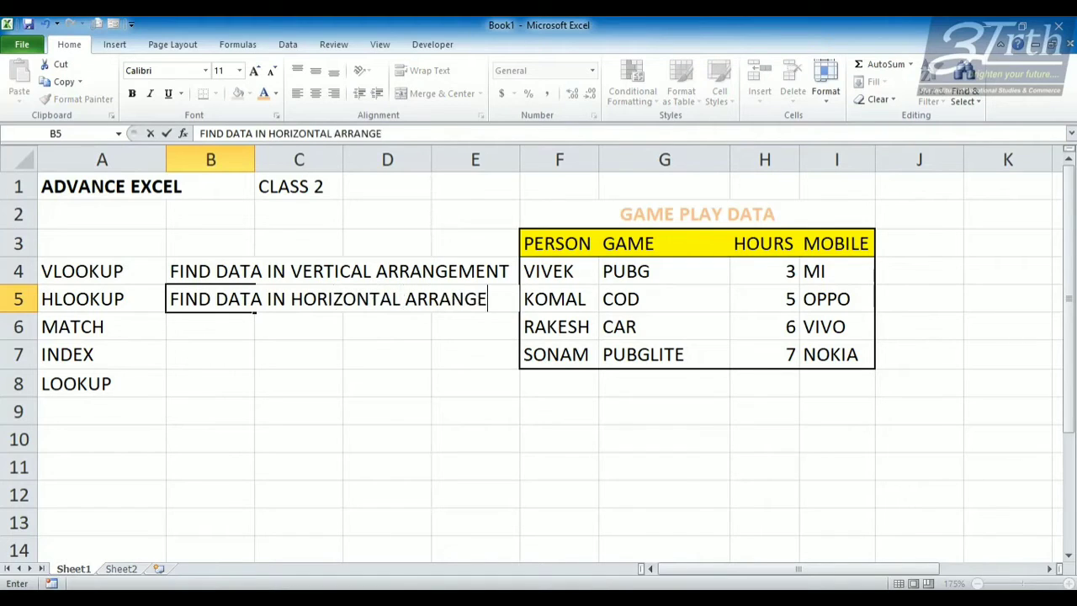
pyautogui.write('MEN')
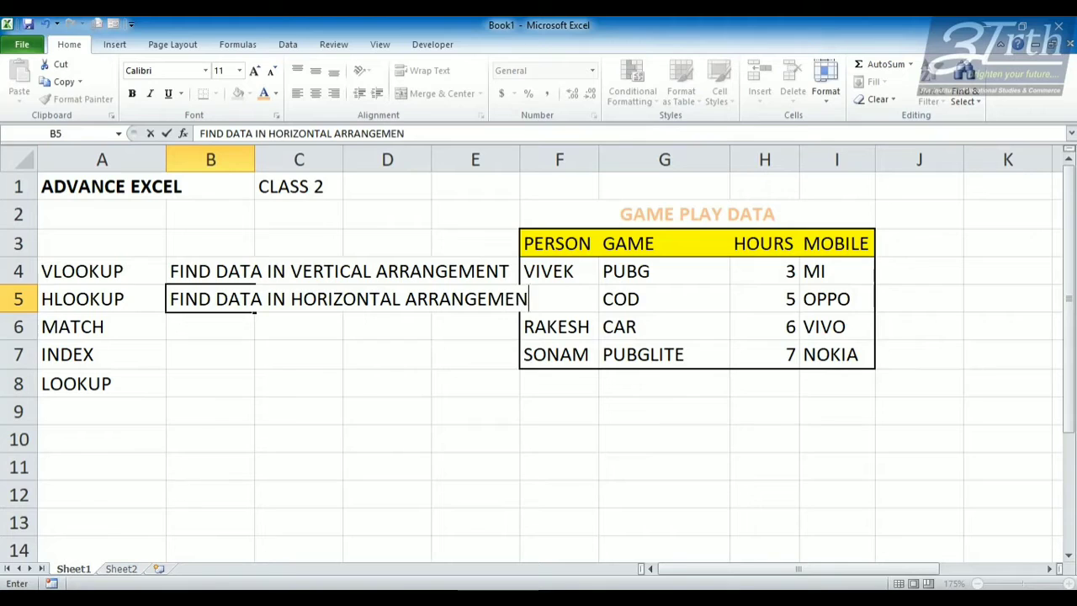
pyautogui.write('T')
pyautogui.press('Return')
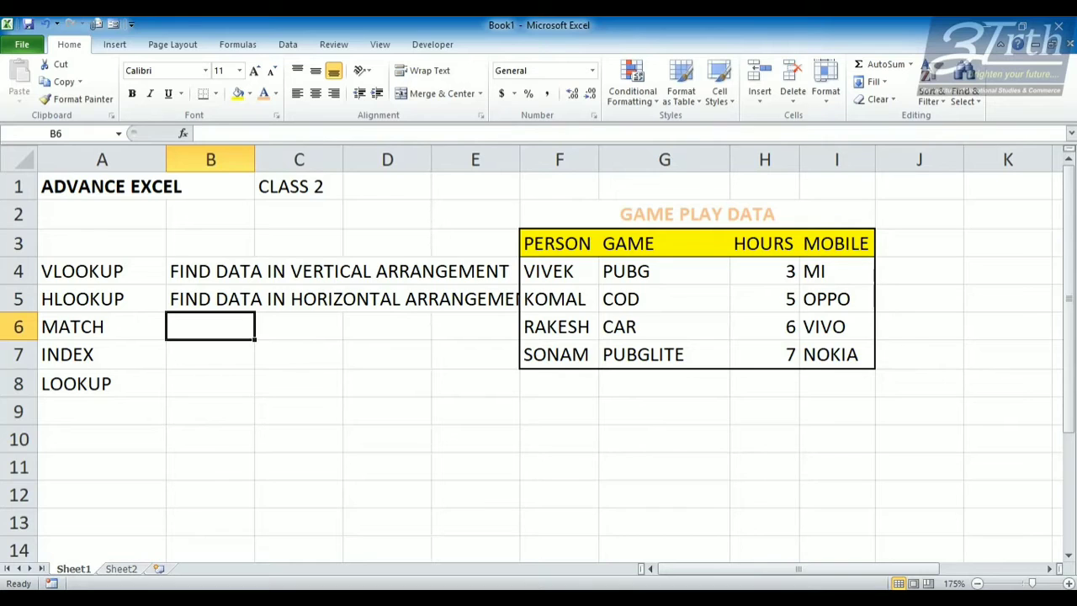
# Step: Describe MATCH in B6 as "MATCH THE DATA IN A SHEET WITH CONDITION" and widen column E so the descriptions fit before the game table
pyautogui.write('MATCH THE')
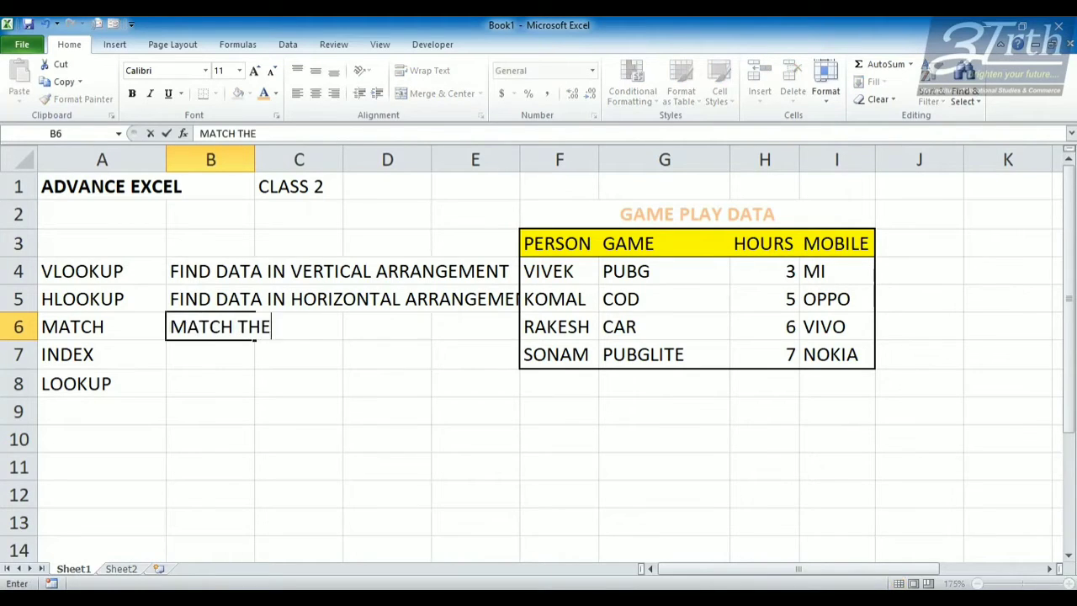
pyautogui.write(' DATA IN A')
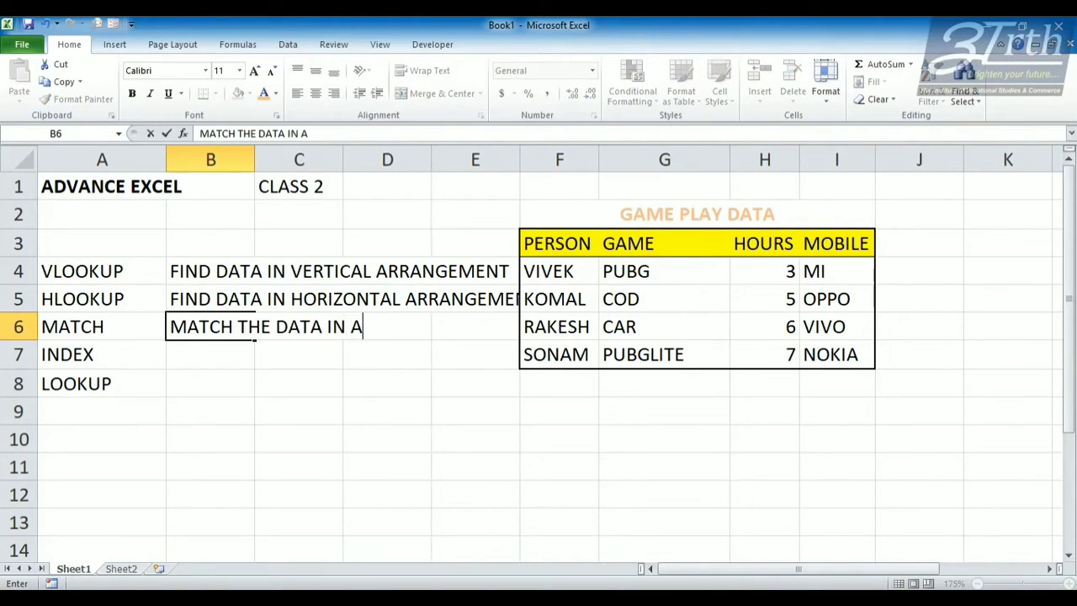
pyautogui.write(' SHEET WITH')
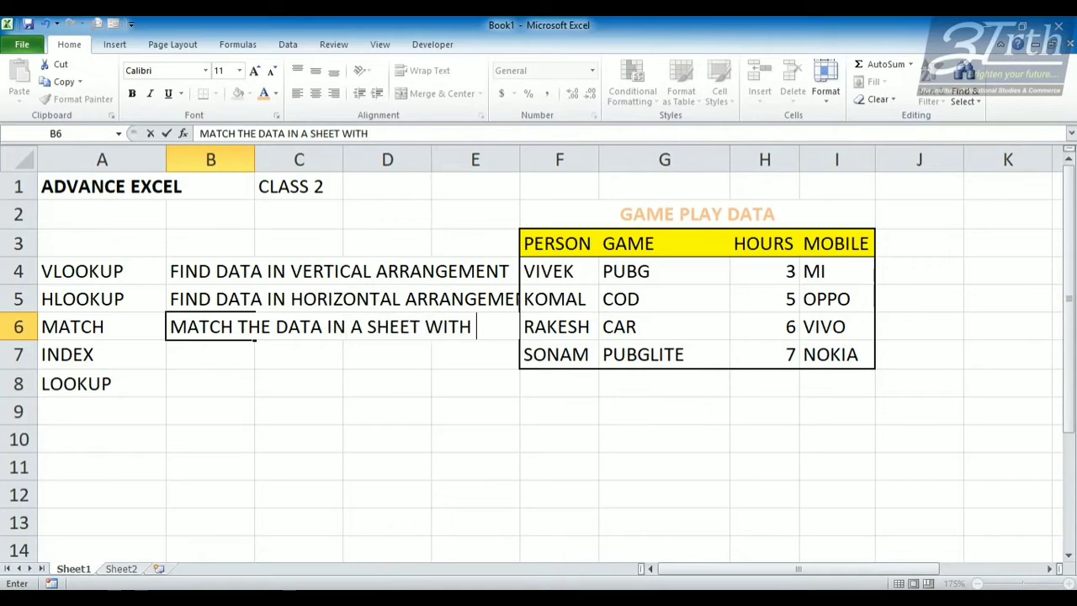
pyautogui.write(' CONDITION')
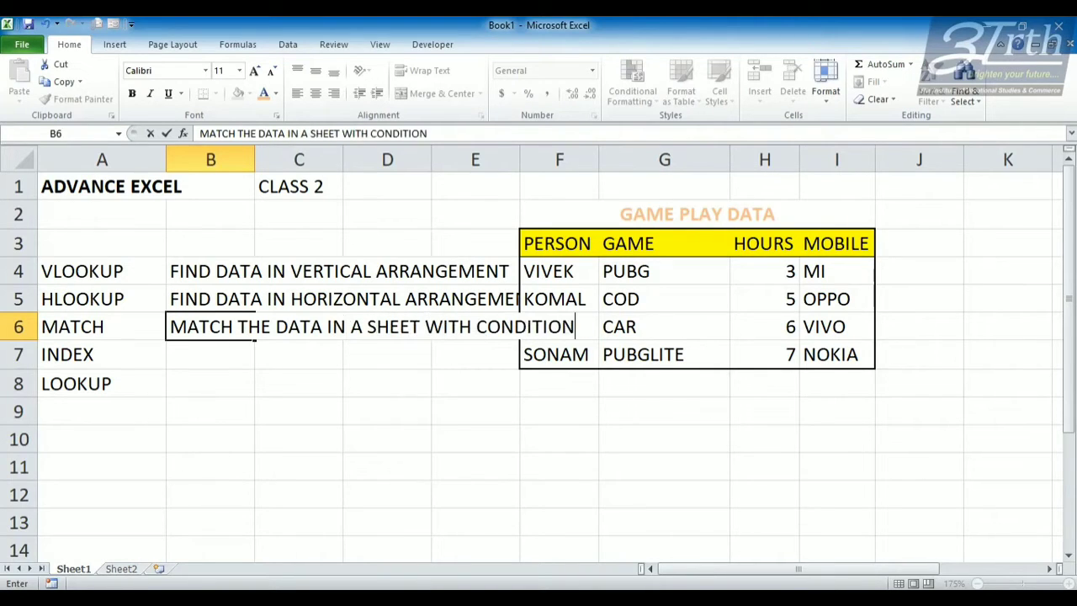
pyautogui.press('Return')
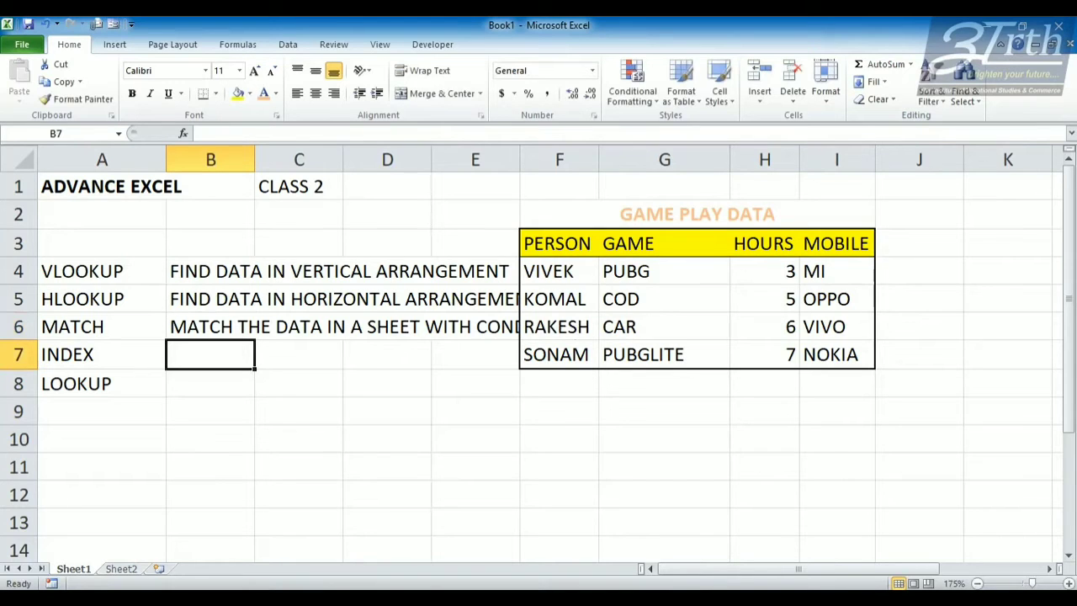
pyautogui.moveTo(520, 159); pyautogui.dragTo(631, 159)
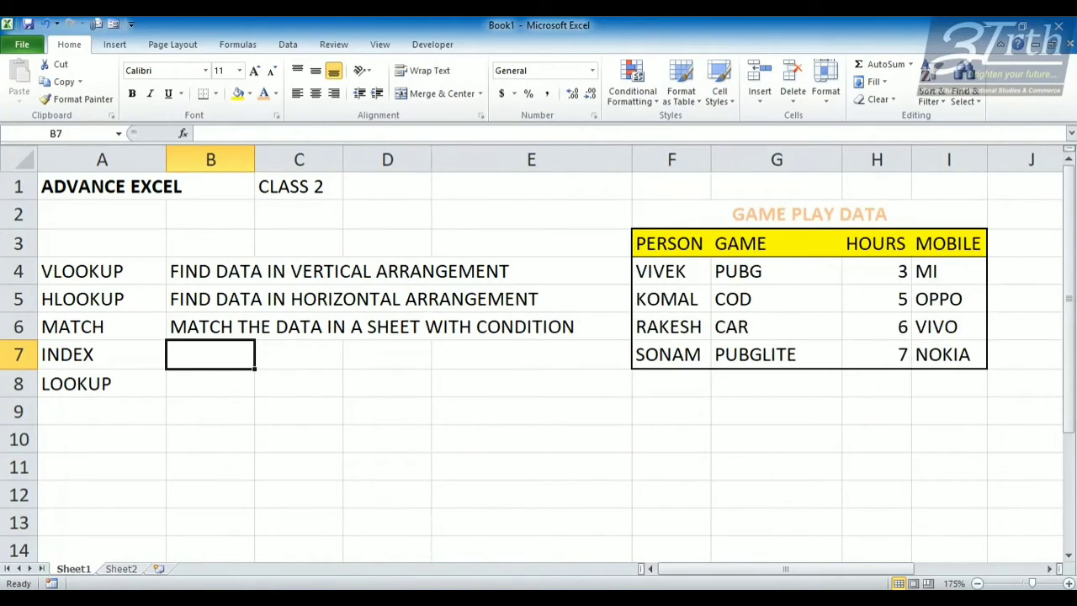
# Step: Enter the INDEX description "FIND ROW NUMBER AND COLUMN" in cell B7
pyautogui.write('FIND ')
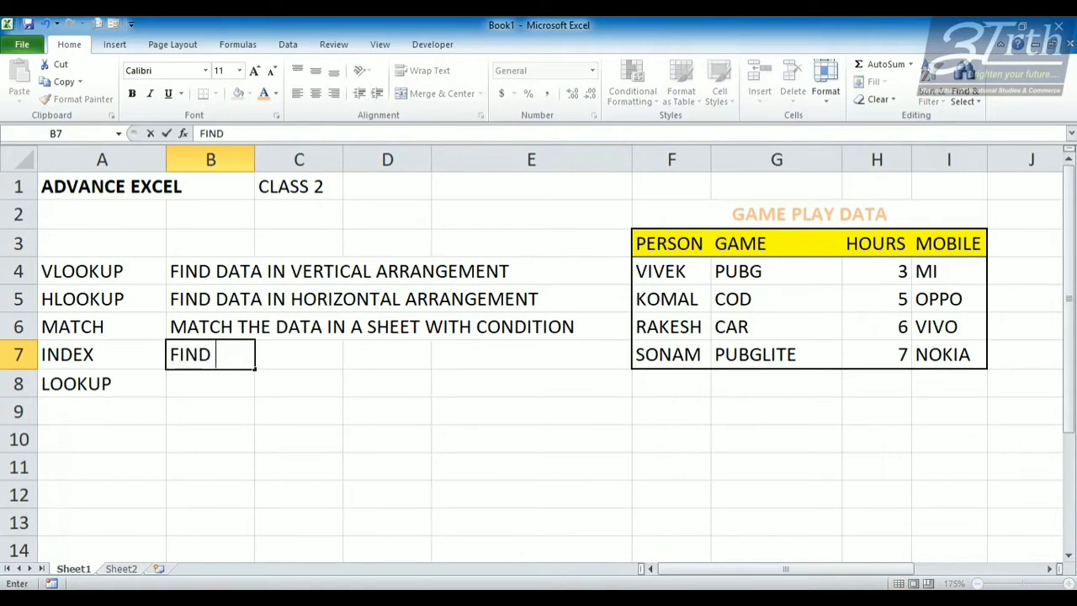
pyautogui.write('ROW NUMBER ')
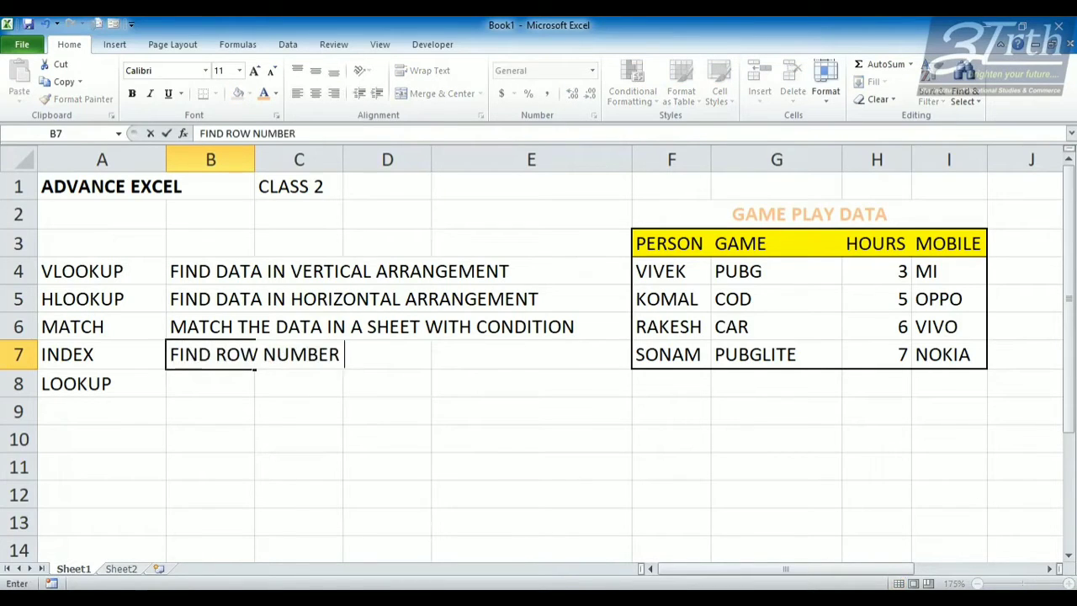
pyautogui.write('IN WHIC')
pyautogui.press('BackSpace')
pyautogui.press('BackSpace')
pyautogui.press('BackSpace')
pyautogui.press('BackSpace')
pyautogui.press('BackSpace')
pyautogui.press('BackSpace')
pyautogui.press('BackSpace')
pyautogui.press('BackSpace')
pyautogui.press('BackSpace')
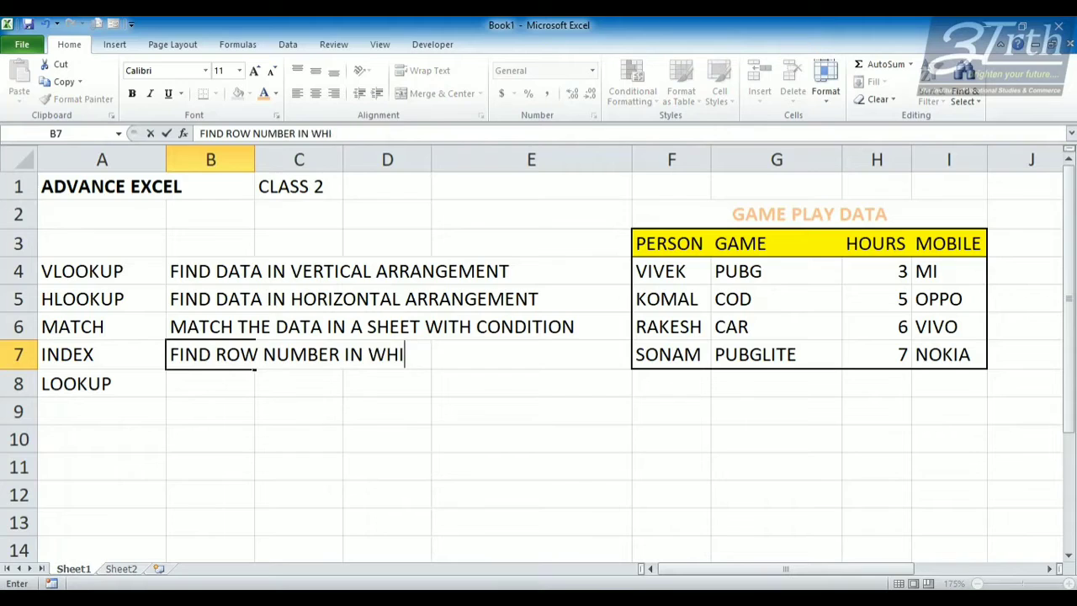
pyautogui.write('R A')
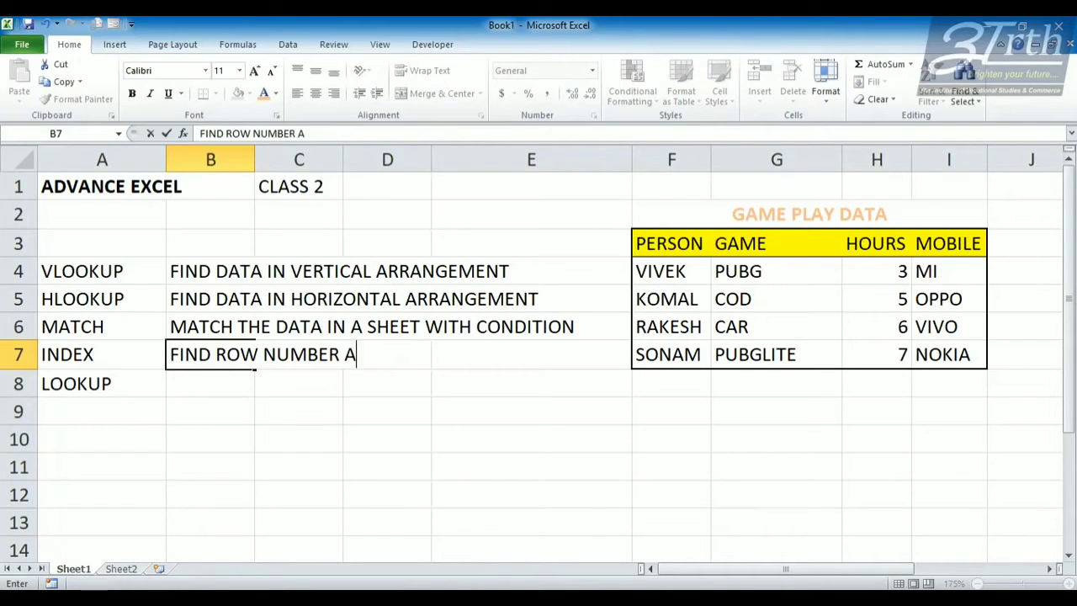
pyautogui.write('ND COLUMN')
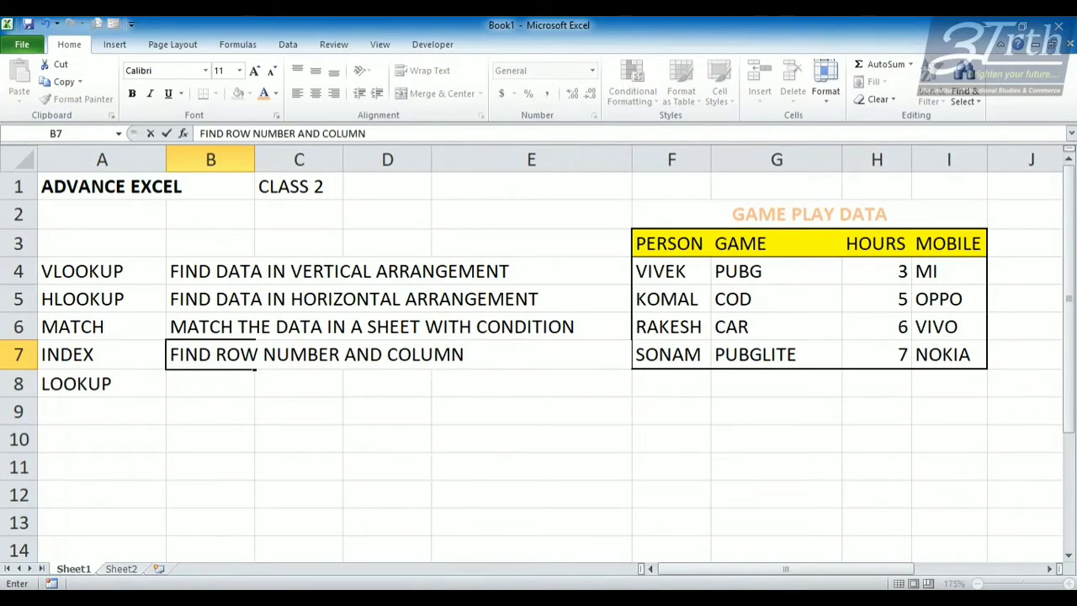
pyautogui.press('Return')
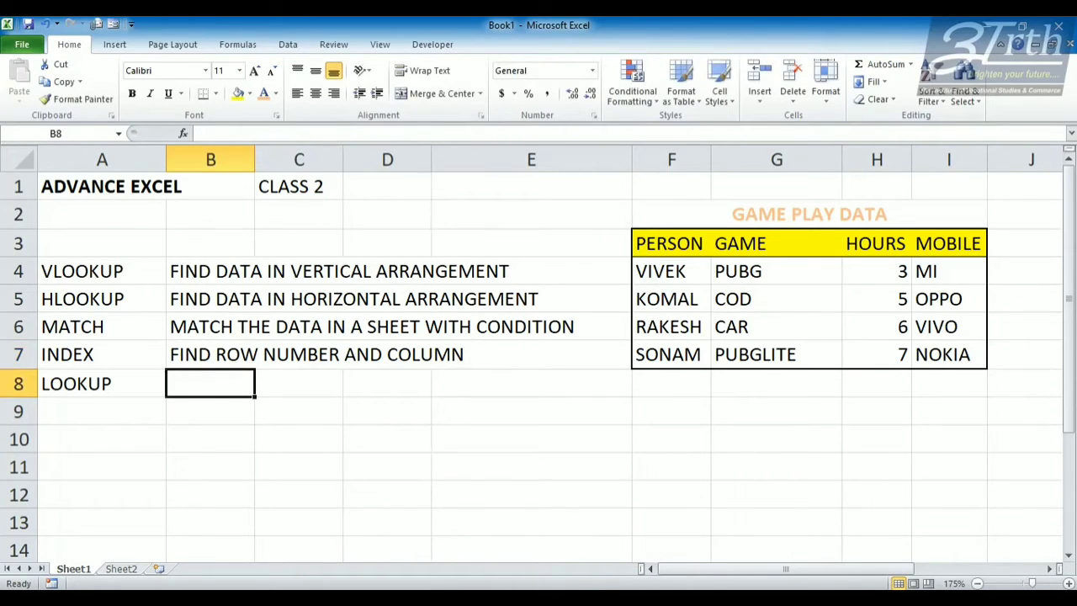
pyautogui.click(776, 326)
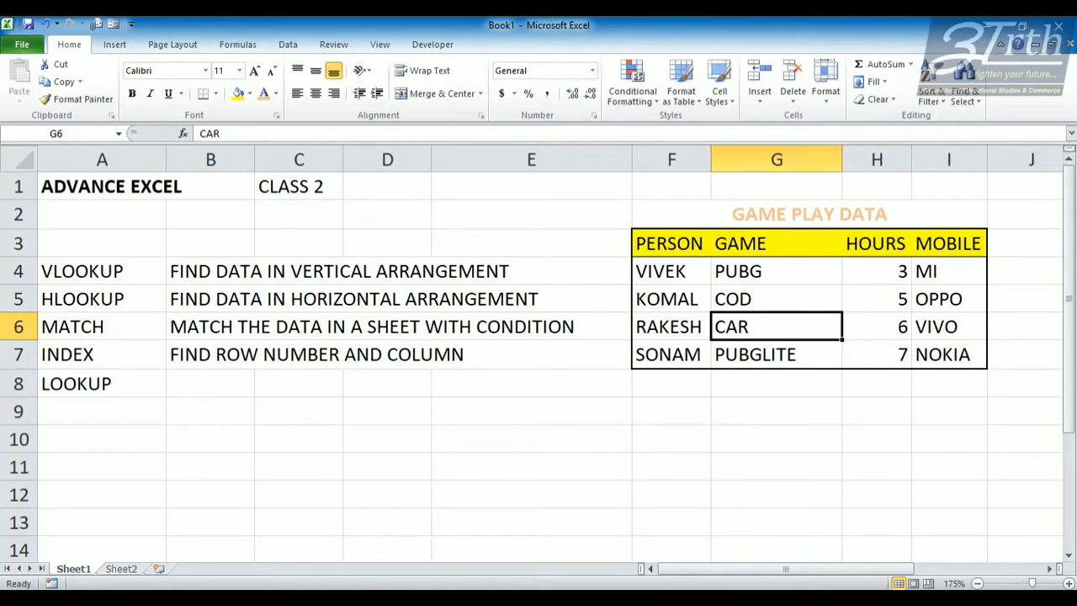
# Step: Enter the LOOKUP description "FIND THE VALUE WRITE FOR FURTHER REFERENCE" in cell B8
pyautogui.click(210, 383)
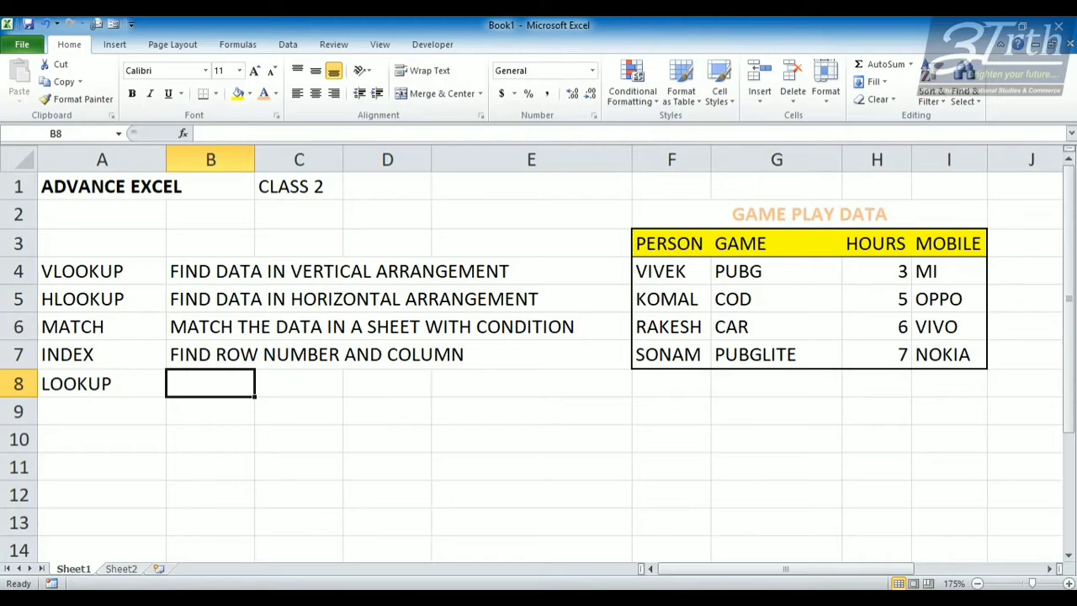
pyautogui.write('FIND')
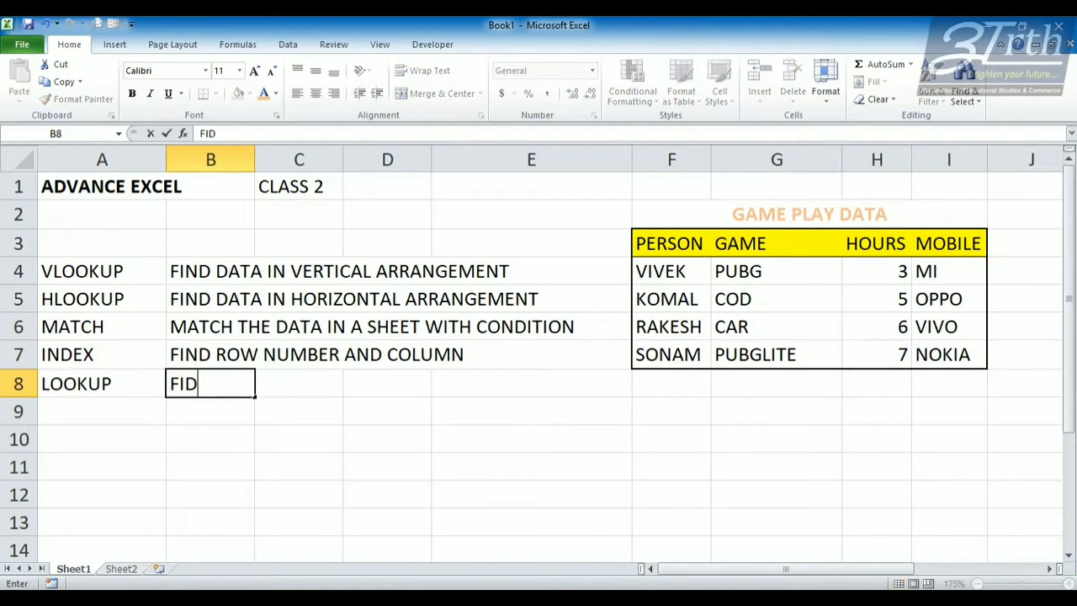
pyautogui.write(' THE V')
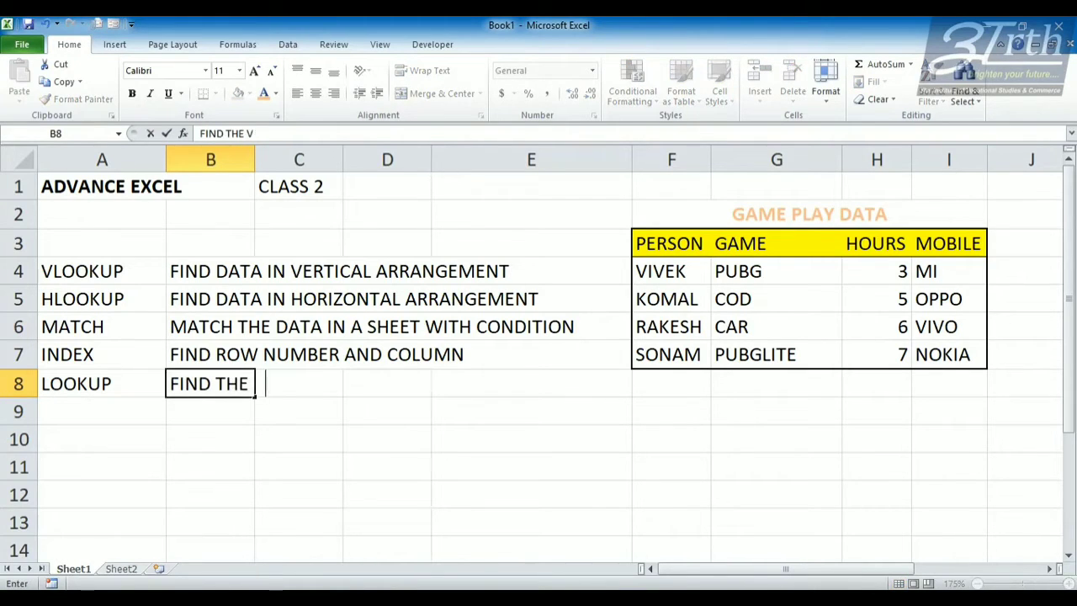
pyautogui.write('ALUE ')
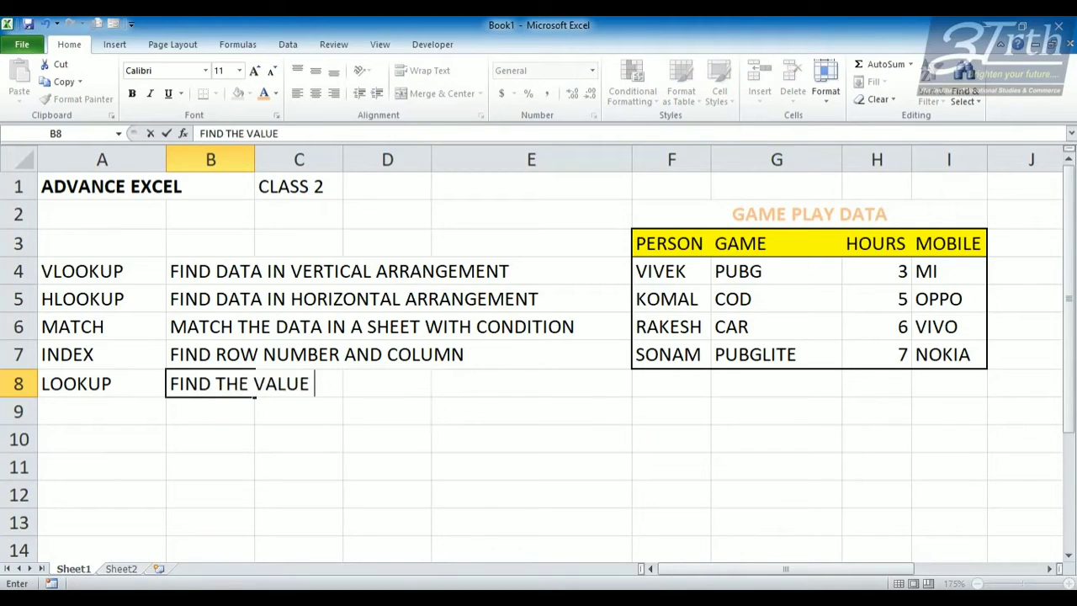
pyautogui.write('WRITE BET')
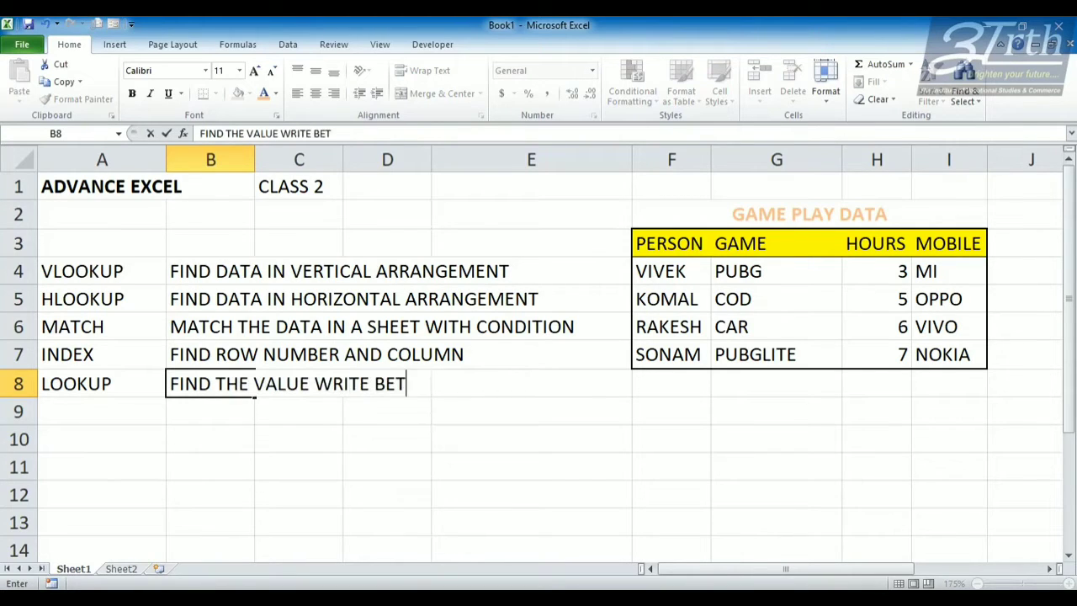
pyautogui.write('WEEN')
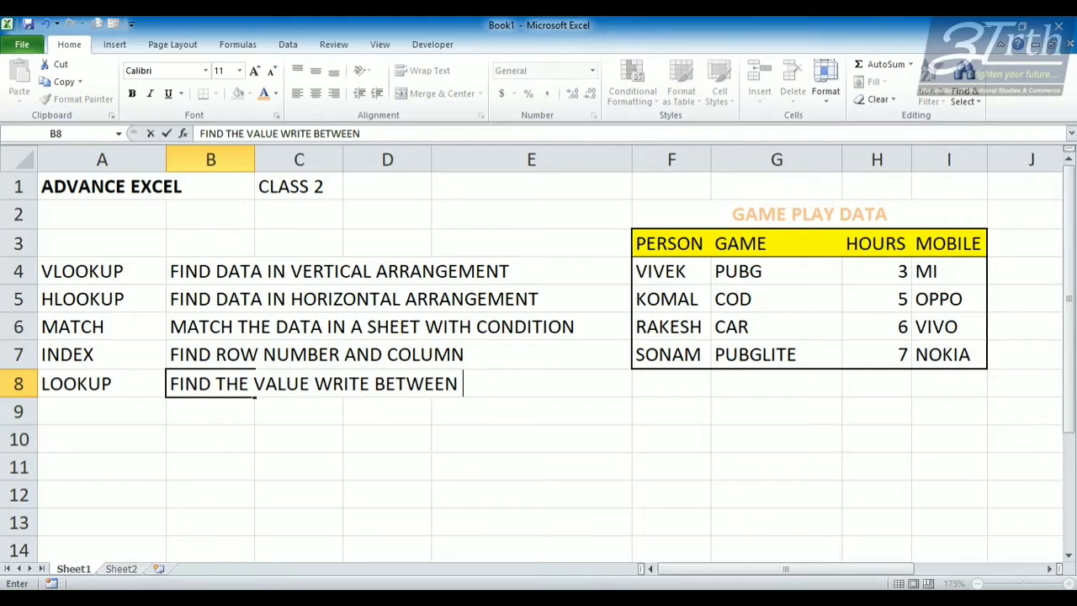
pyautogui.press('BackSpace')
pyautogui.press('BackSpace')
pyautogui.press('BackSpace')
pyautogui.press('BackSpace')
pyautogui.press('BackSpace')
pyautogui.press('BackSpace')
pyautogui.press('BackSpace')
pyautogui.write('FOR ')
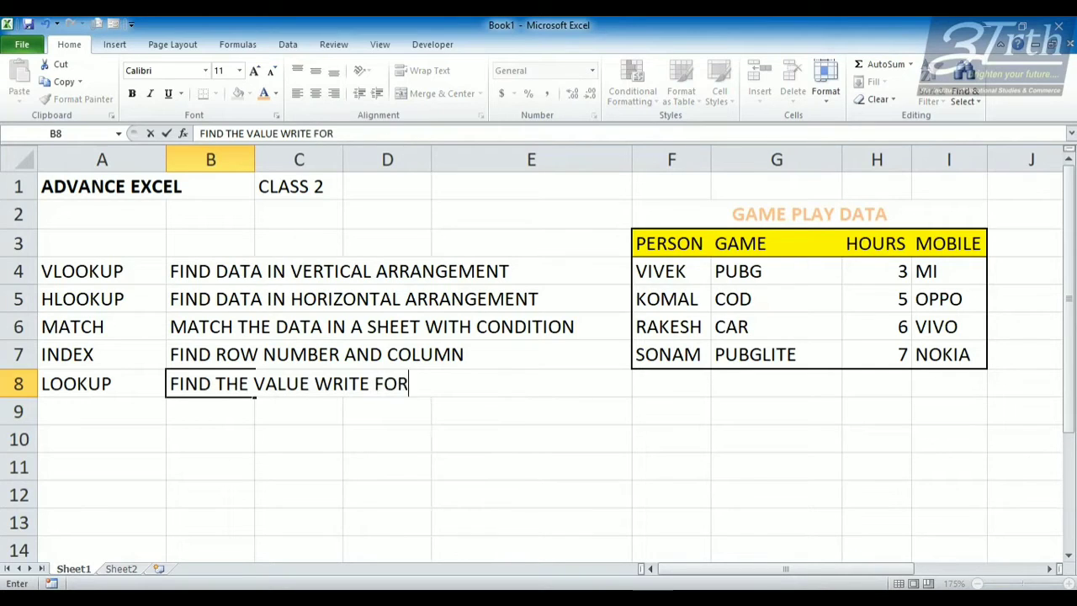
pyautogui.write('FURTH')
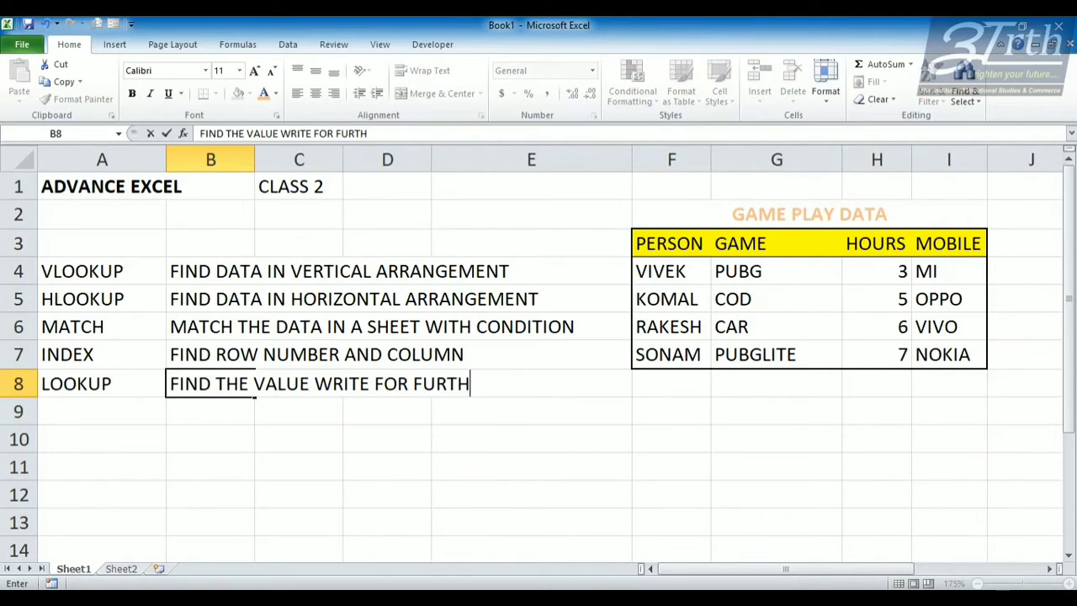
pyautogui.write('ER REFERENCE')
pyautogui.press('Return')
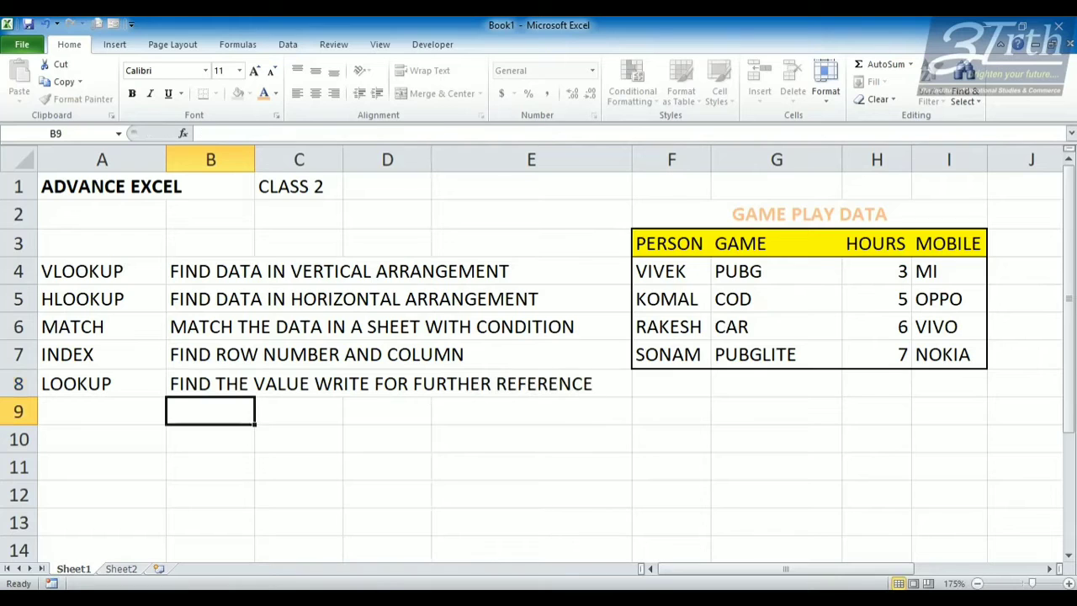
pyautogui.click(299, 466)
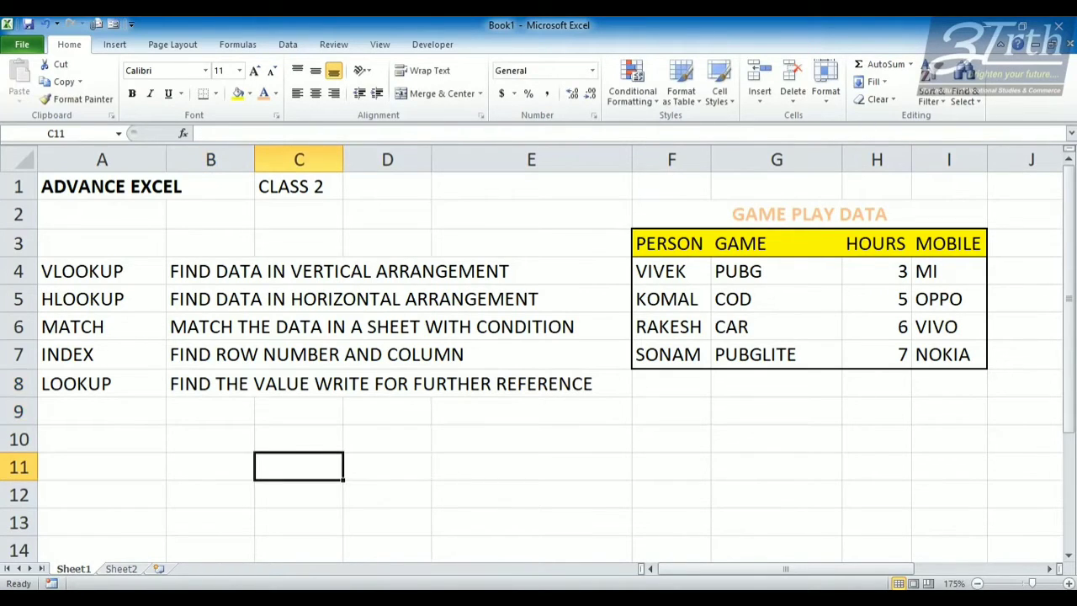
pyautogui.click(672, 327)
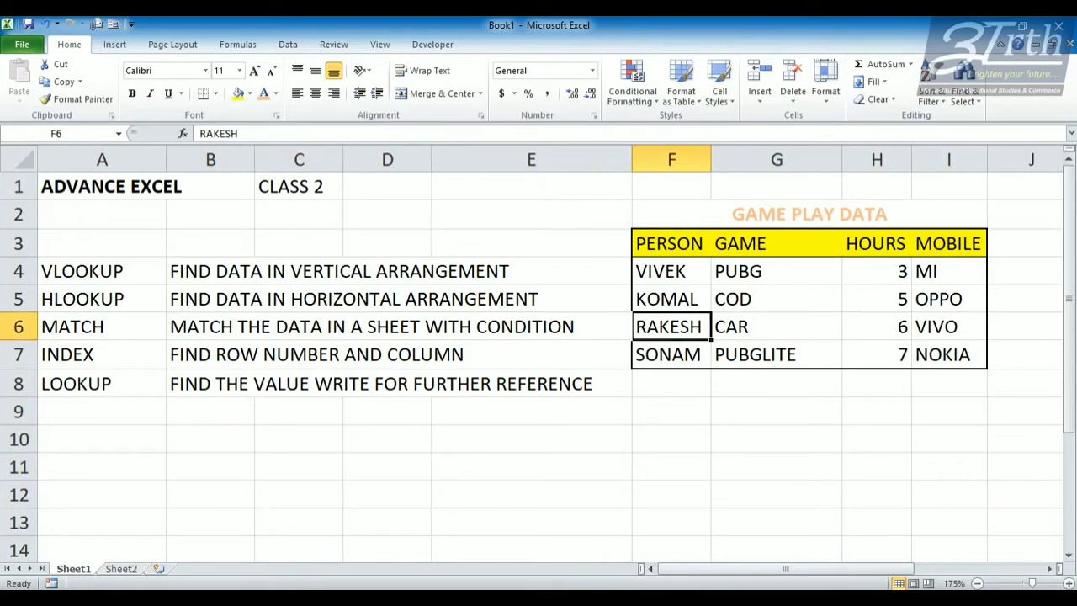
pyautogui.click(949, 326)
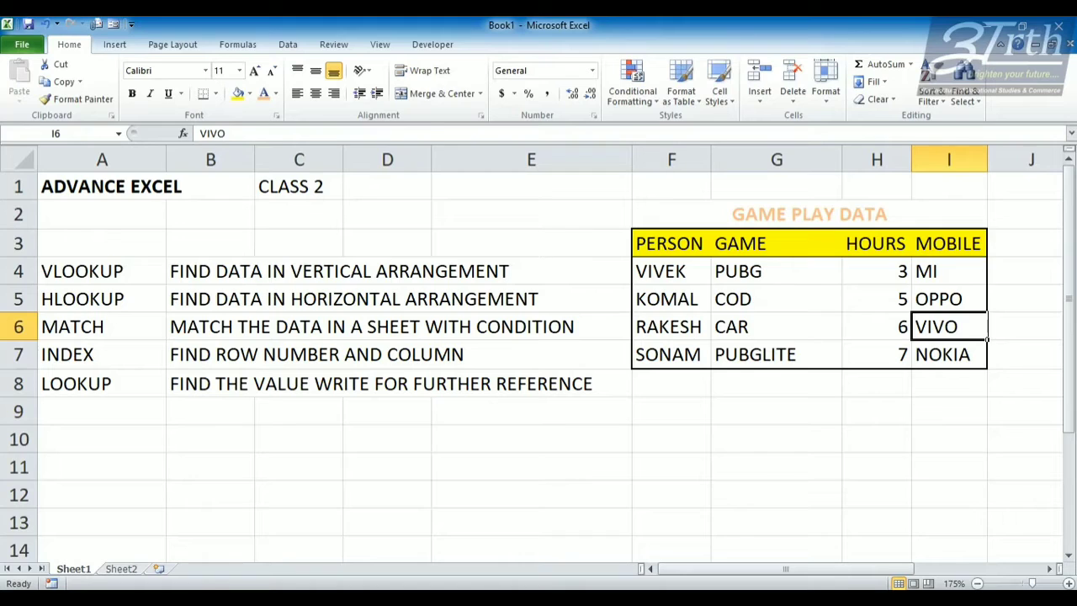
pyautogui.click(211, 383)
# Step: Label the example area below the game table by entering "VLOOKUP" in cell F10
pyautogui.click(672, 440)
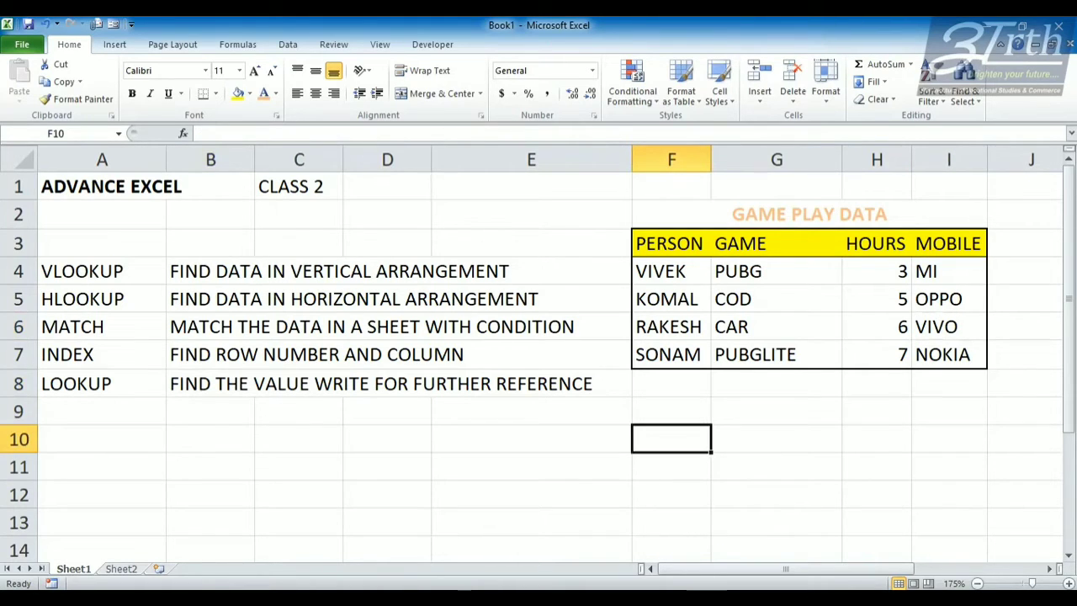
pyautogui.write('VLOOKUP')
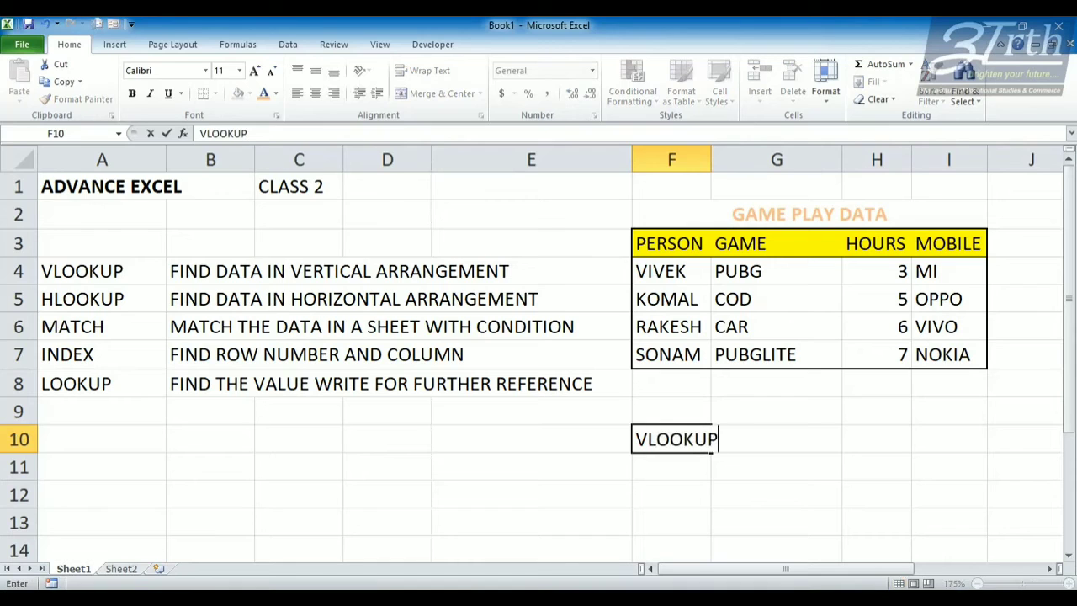
pyautogui.press('Tab')
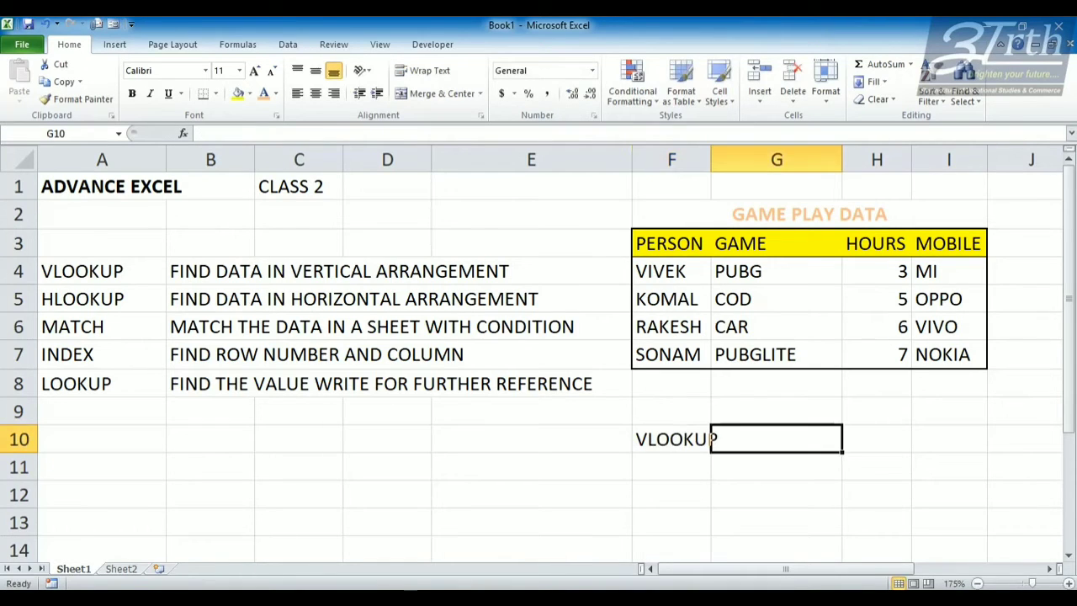
pyautogui.press('Left')
pyautogui.press('Down')
pyautogui.press('Left')
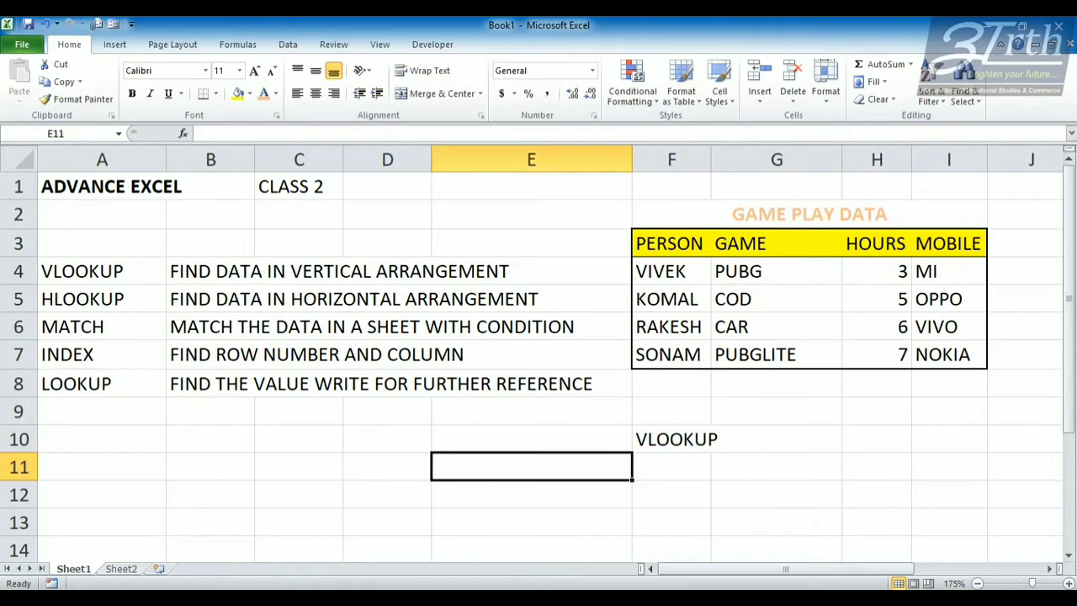
pyautogui.click(672, 271)
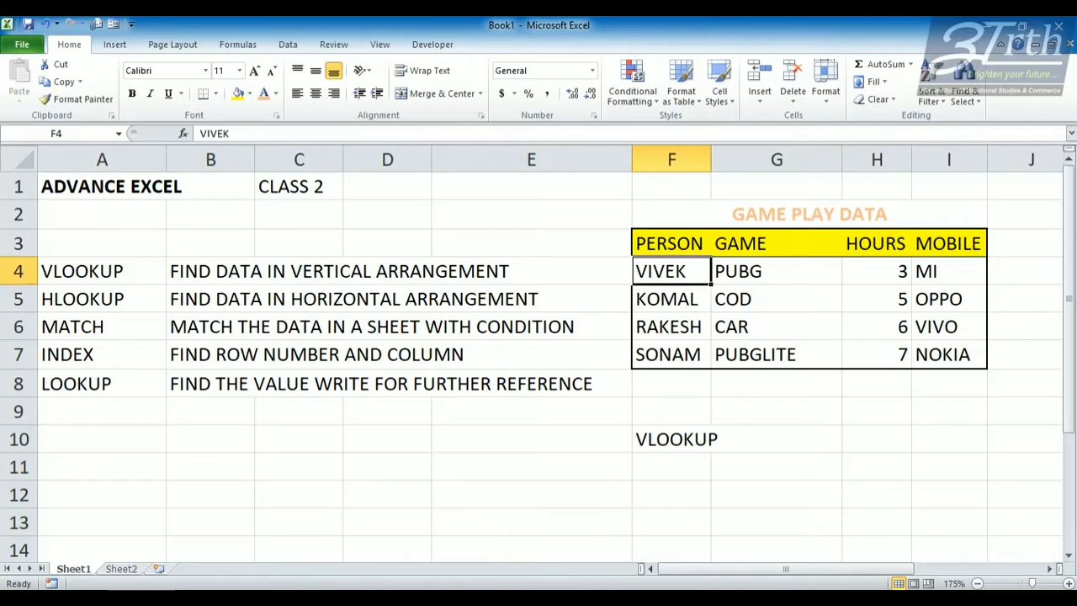
pyautogui.click(776, 271)
pyautogui.click(877, 271)
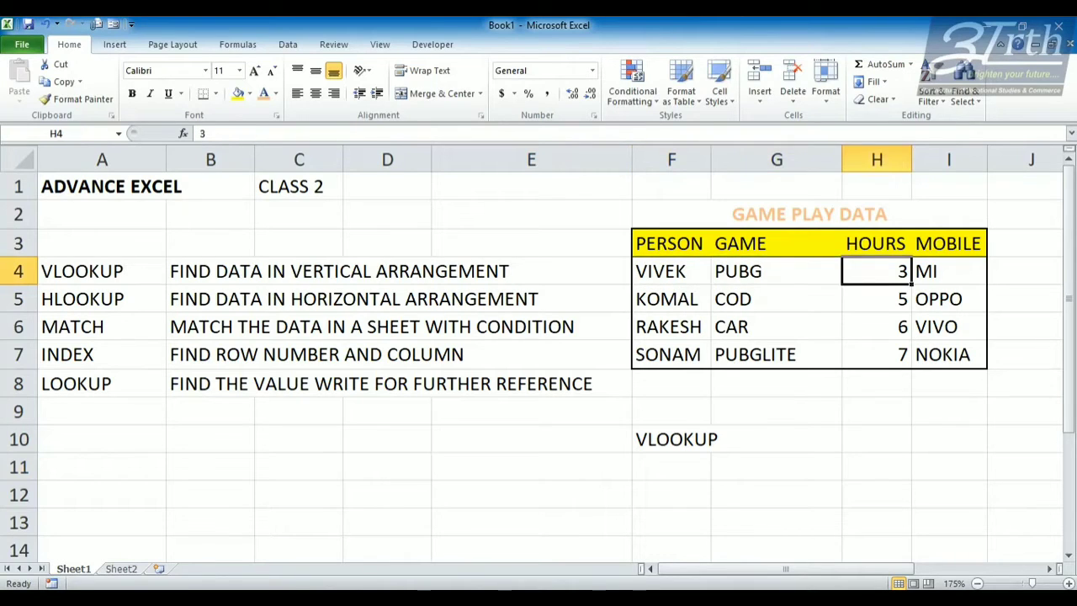
pyautogui.click(672, 271)
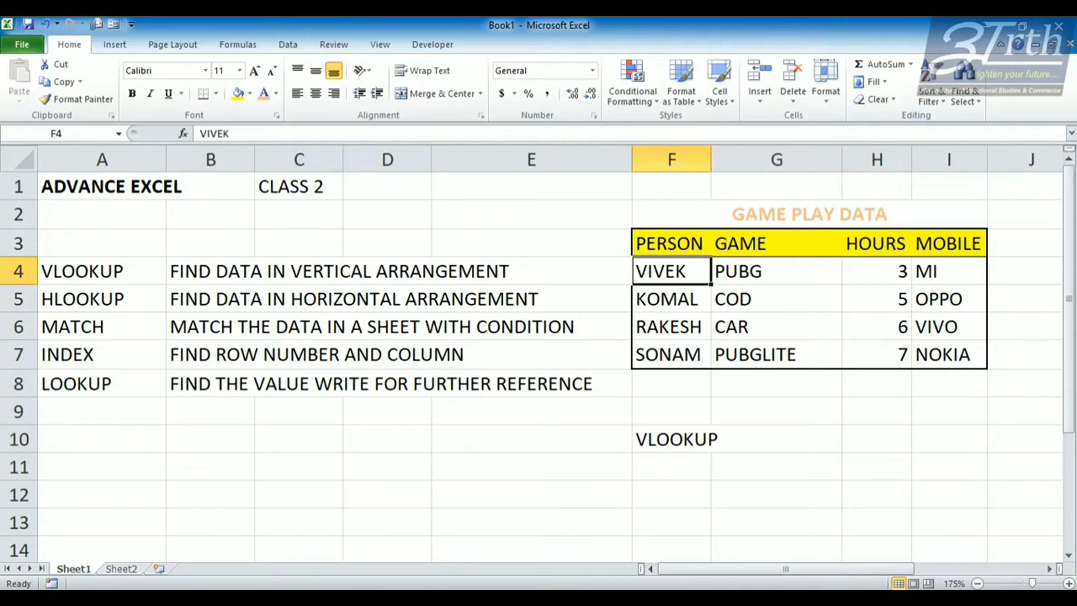
# Step: Begin a VLOOKUP formula in cell E11 with the first person's cell F4 as the lookup value
pyautogui.click(532, 467)
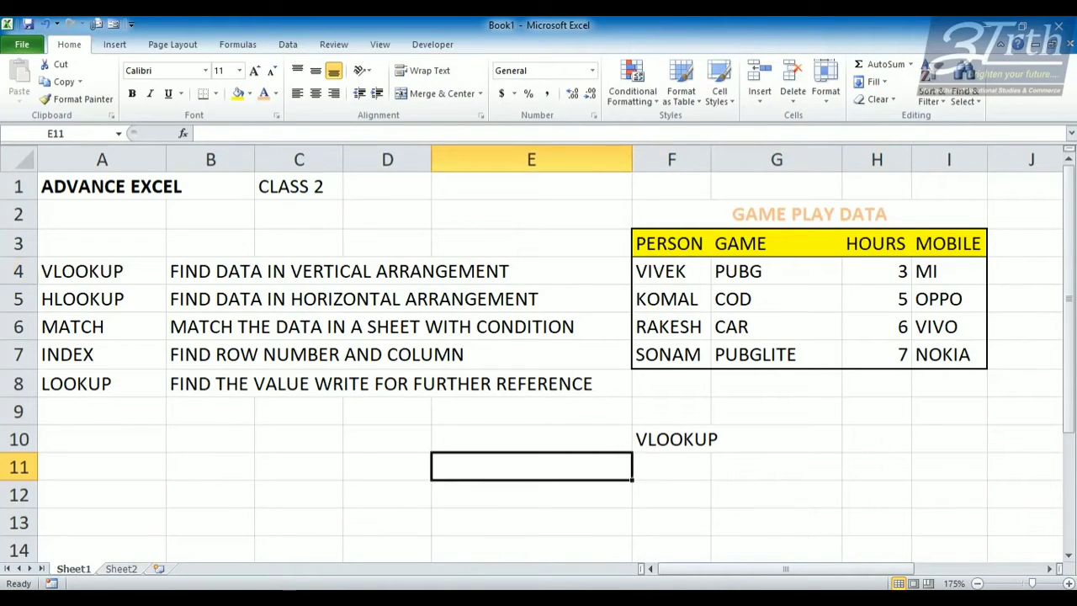
pyautogui.write('=VLLO')
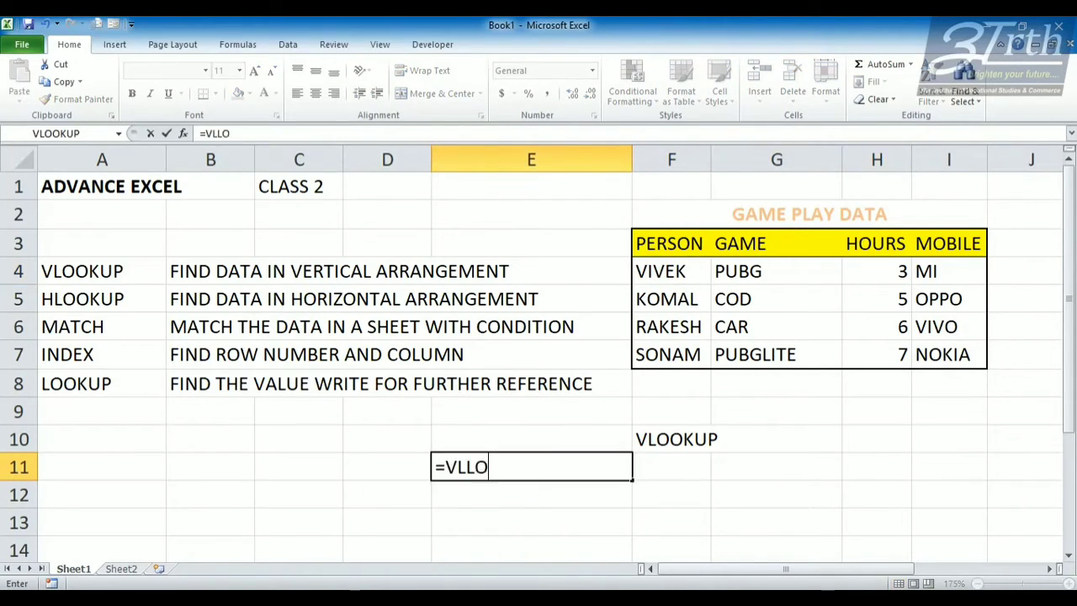
pyautogui.write('K')
pyautogui.press('BackSpace')
pyautogui.press('BackSpace')
pyautogui.press('BackSpace')
pyautogui.write('OOK')
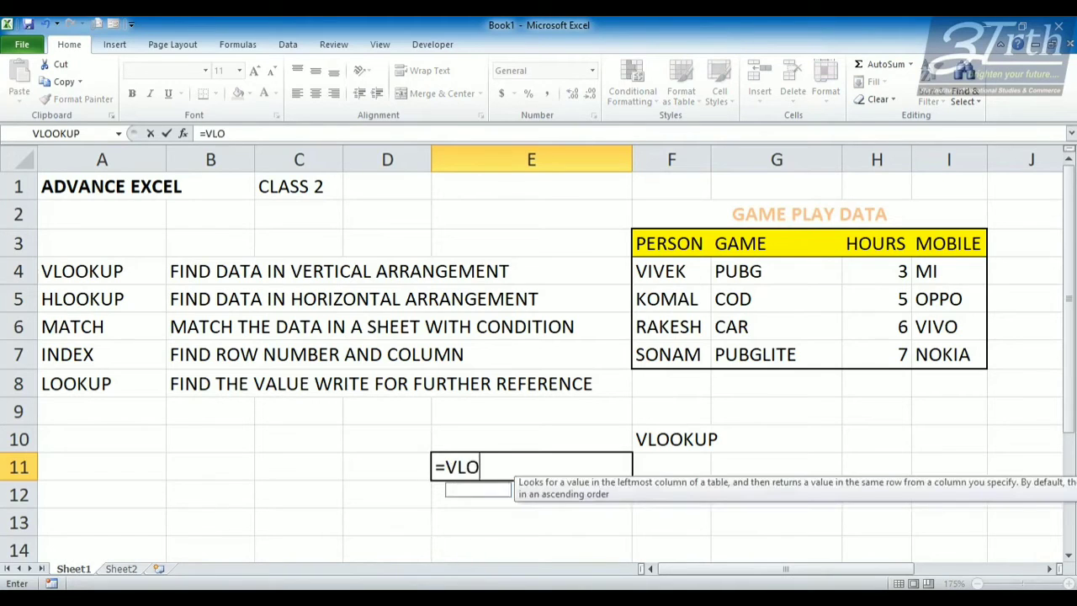
pyautogui.press('Tab')
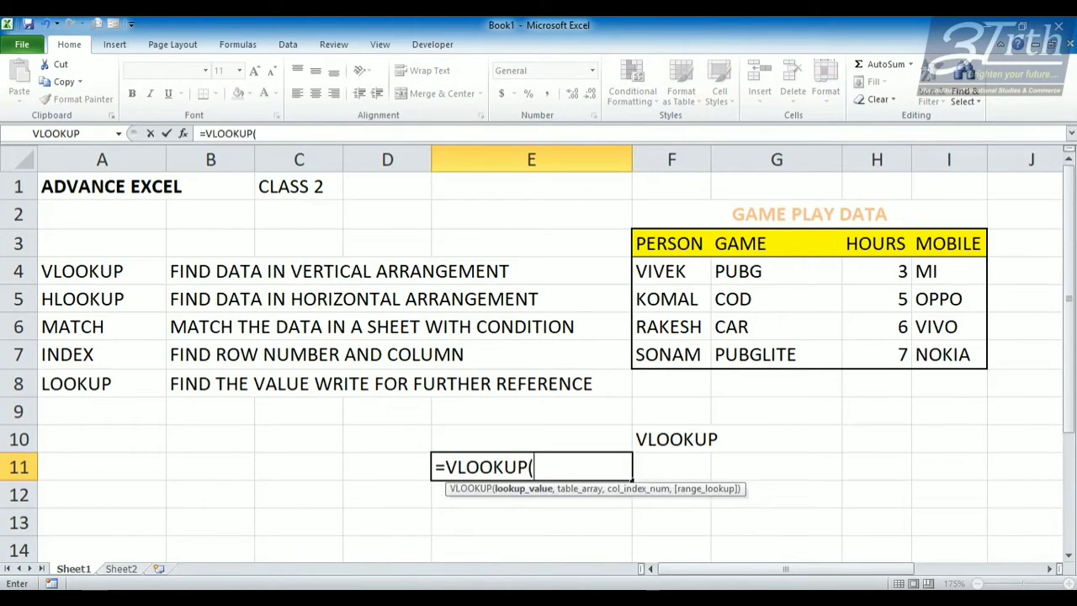
pyautogui.click(672, 271)
pyautogui.write(',')
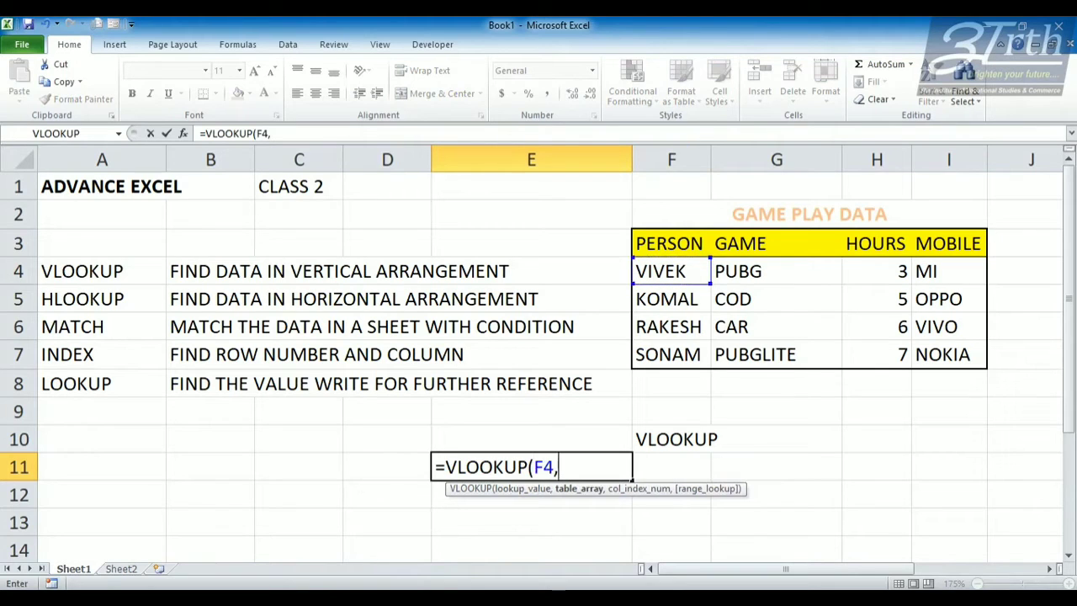
# Step: Complete the E11 VLOOKUP formula with table array F4:I7, column index 3 and FALSE for an exact match
pyautogui.moveTo(672, 271); pyautogui.dragTo(981, 364)
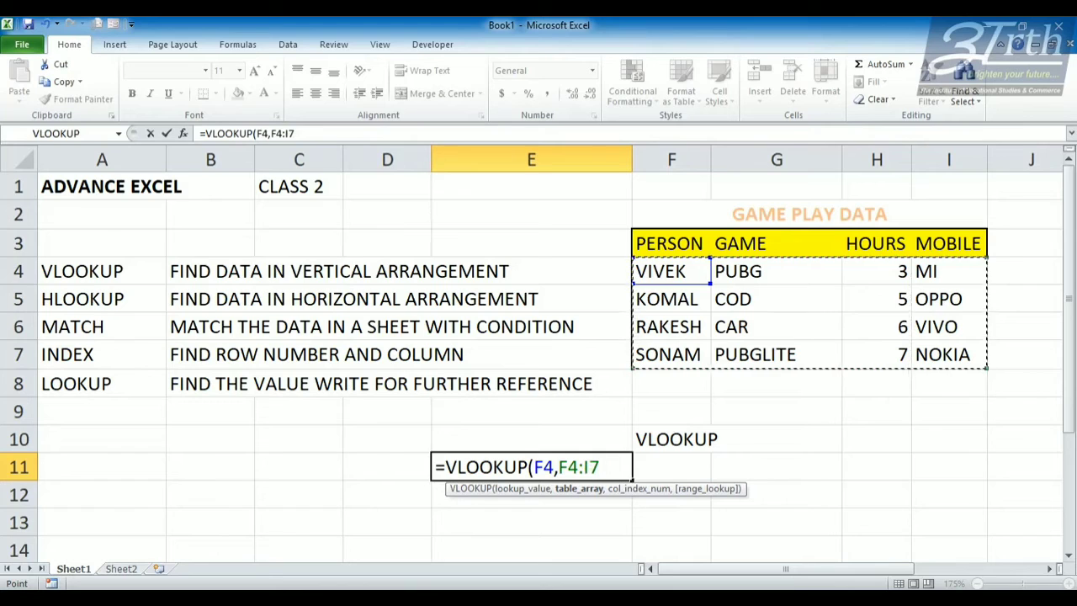
pyautogui.write(',')
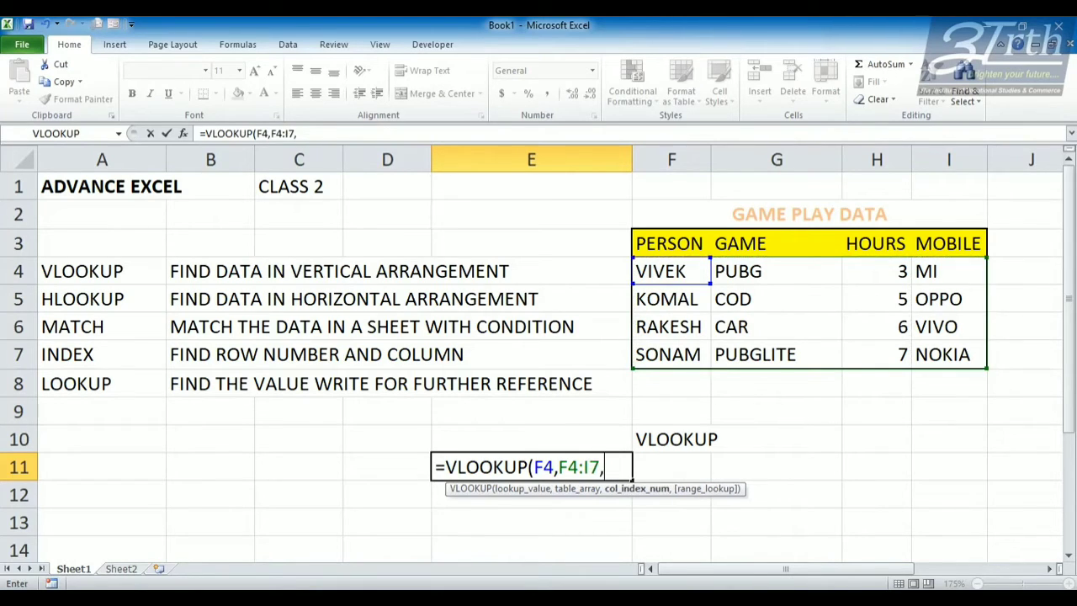
pyautogui.write('4')
pyautogui.press('BackSpace')
pyautogui.write('3,')
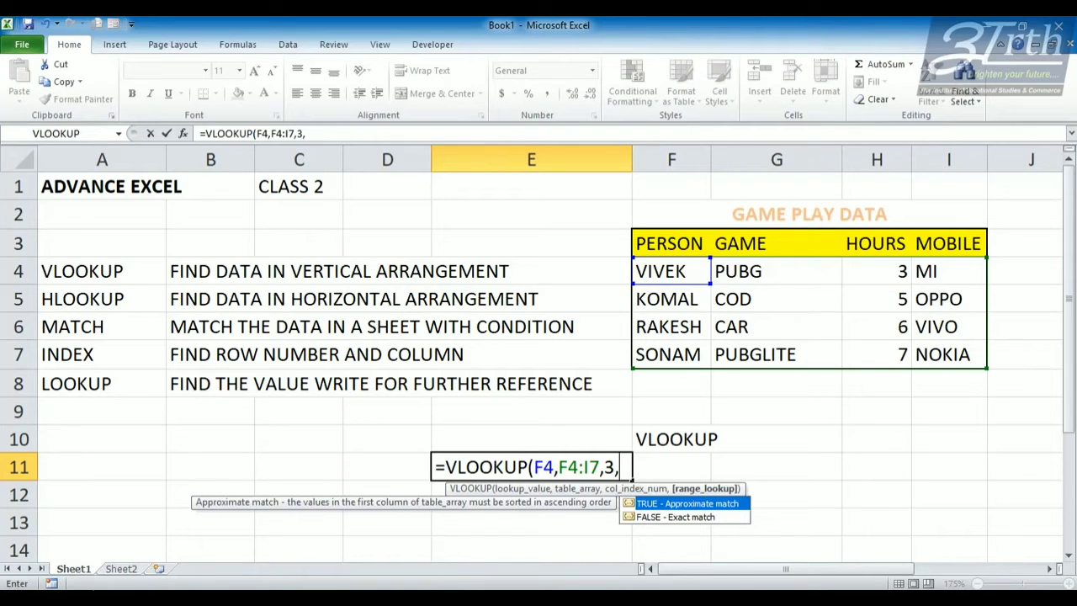
pyautogui.press('Down')
pyautogui.press('Tab')
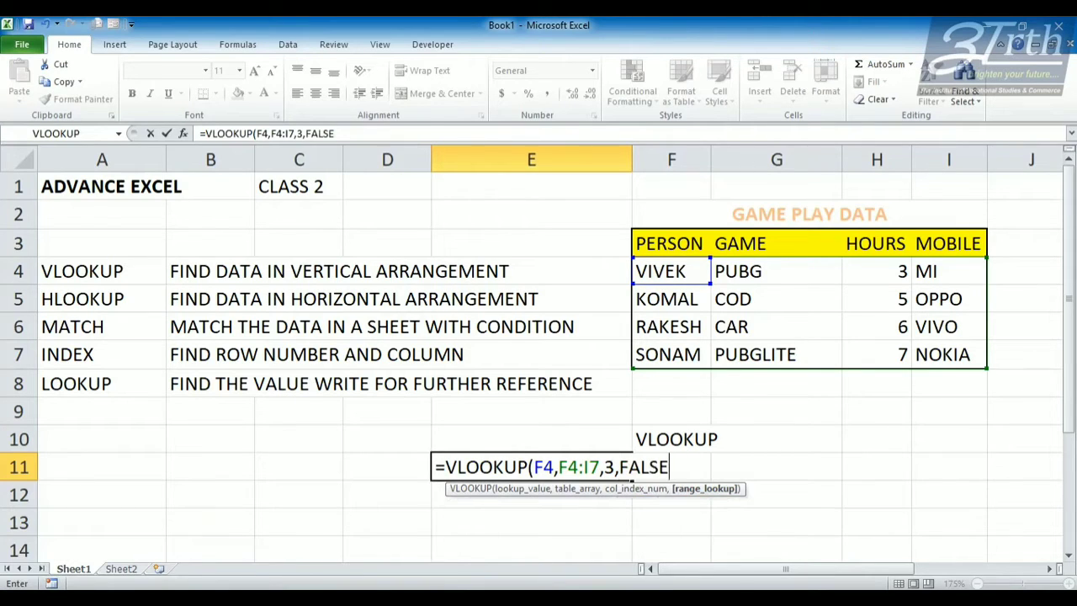
pyautogui.write(')')
pyautogui.press('Return')
pyautogui.press('Up')
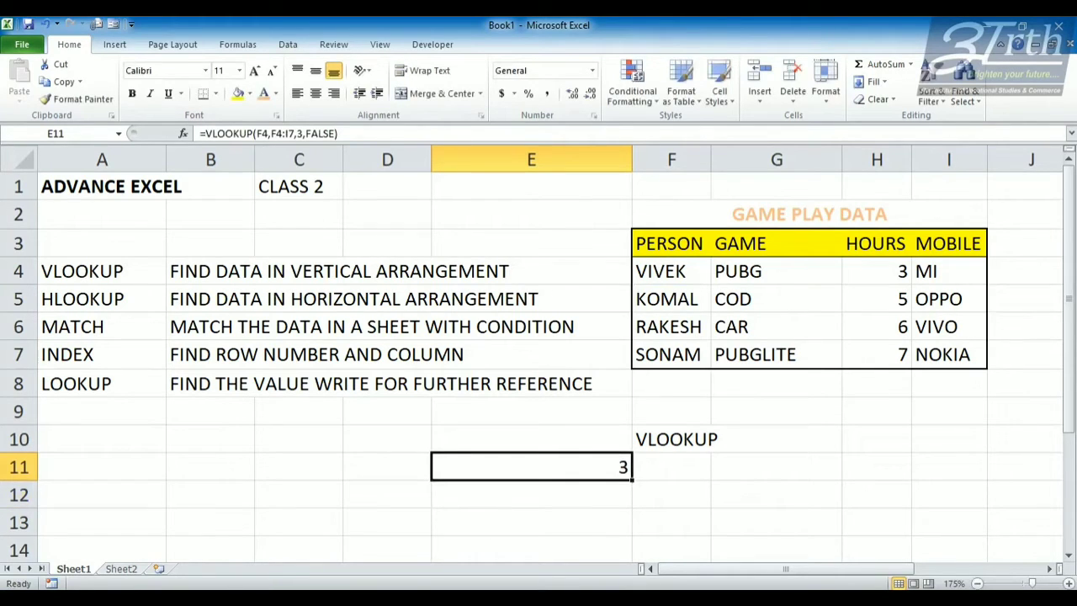
# Step: Rewrite the arguments of the E11 VLOOKUP formula, using the second person's cell F5 as the lookup value
pyautogui.press('F2')
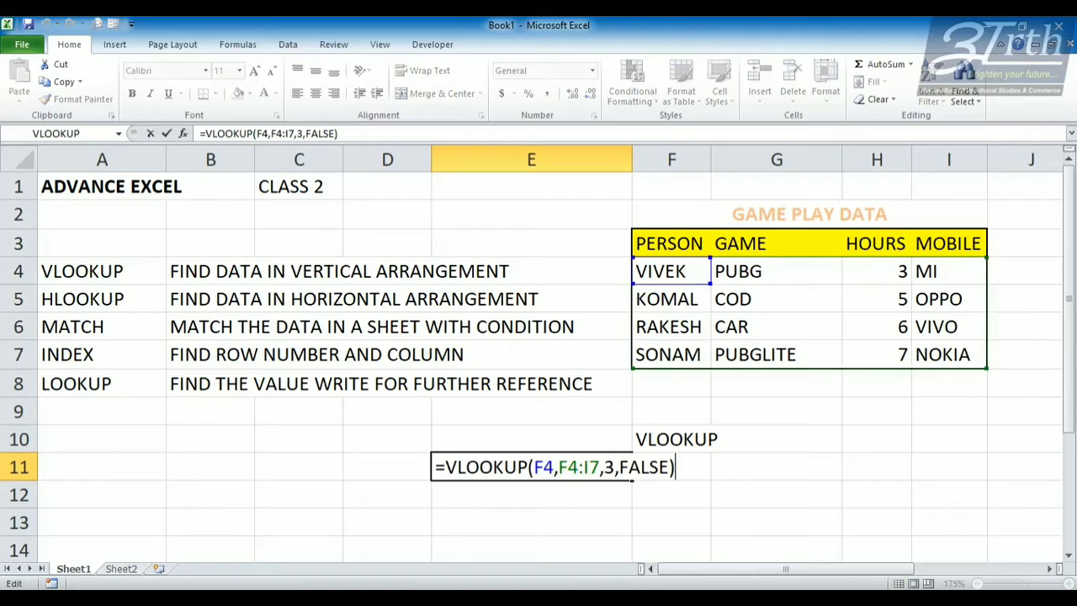
pyautogui.press('BackSpace')
pyautogui.press('BackSpace')
pyautogui.press('BackSpace')
pyautogui.press('BackSpace')
pyautogui.press('BackSpace')
pyautogui.press('BackSpace')
pyautogui.press('BackSpace')
pyautogui.press('BackSpace')
pyautogui.press('BackSpace')
pyautogui.press('BackSpace')
pyautogui.press('BackSpace')
pyautogui.press('BackSpace')
pyautogui.press('BackSpace')
pyautogui.press('BackSpace')
pyautogui.press('BackSpace')
pyautogui.press('BackSpace')
pyautogui.press('BackSpace')
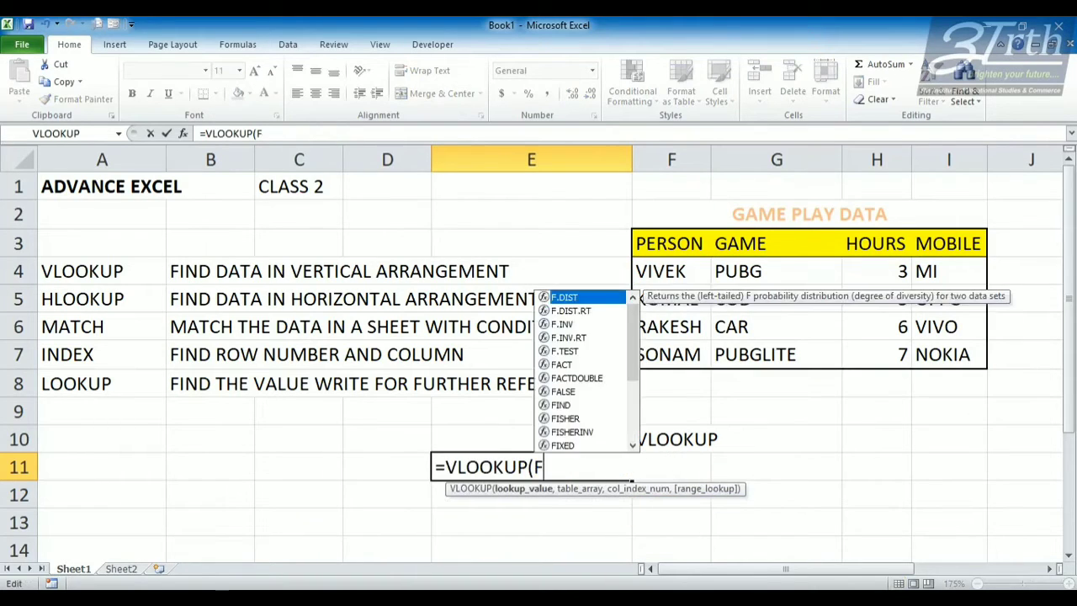
pyautogui.click(671, 299)
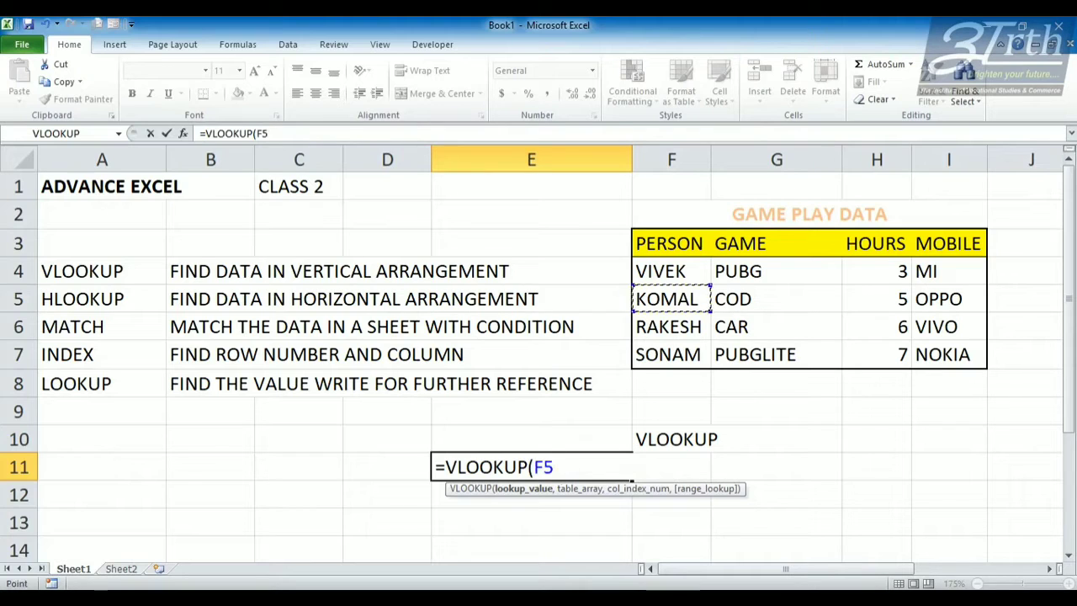
pyautogui.write(',')
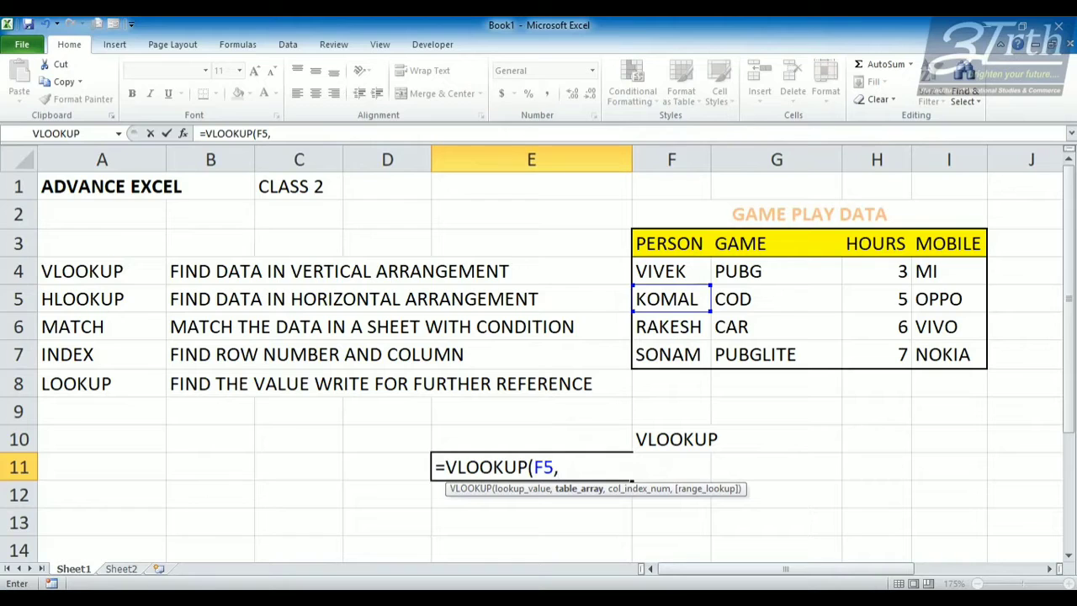
# Step: Add table array F4:I7 and column index 4 to the E11 VLOOKUP formula and commit it
pyautogui.moveTo(671, 271); pyautogui.dragTo(976, 361)
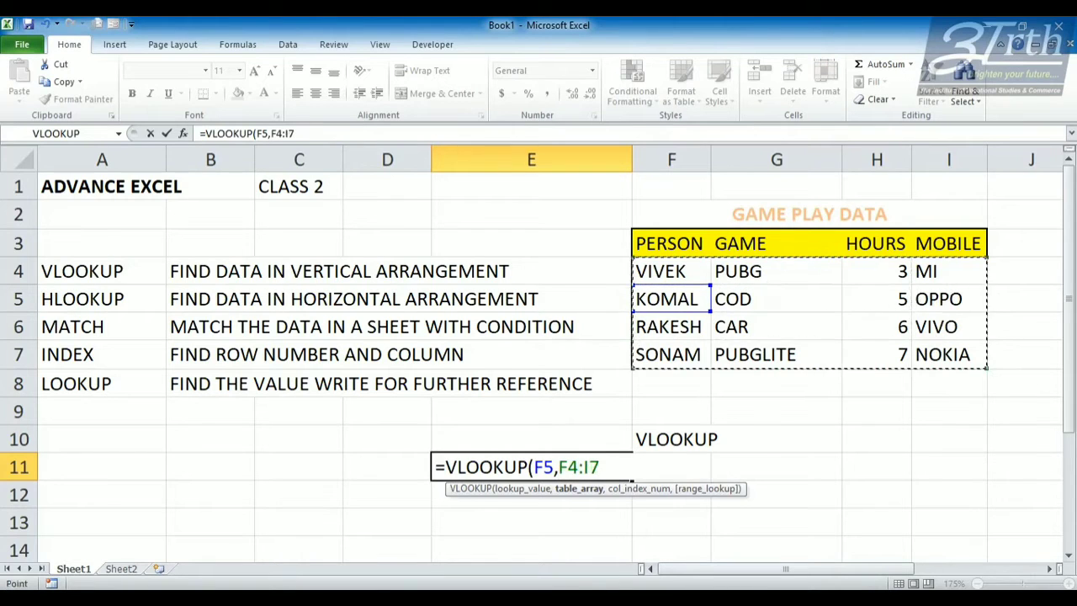
pyautogui.write(',')
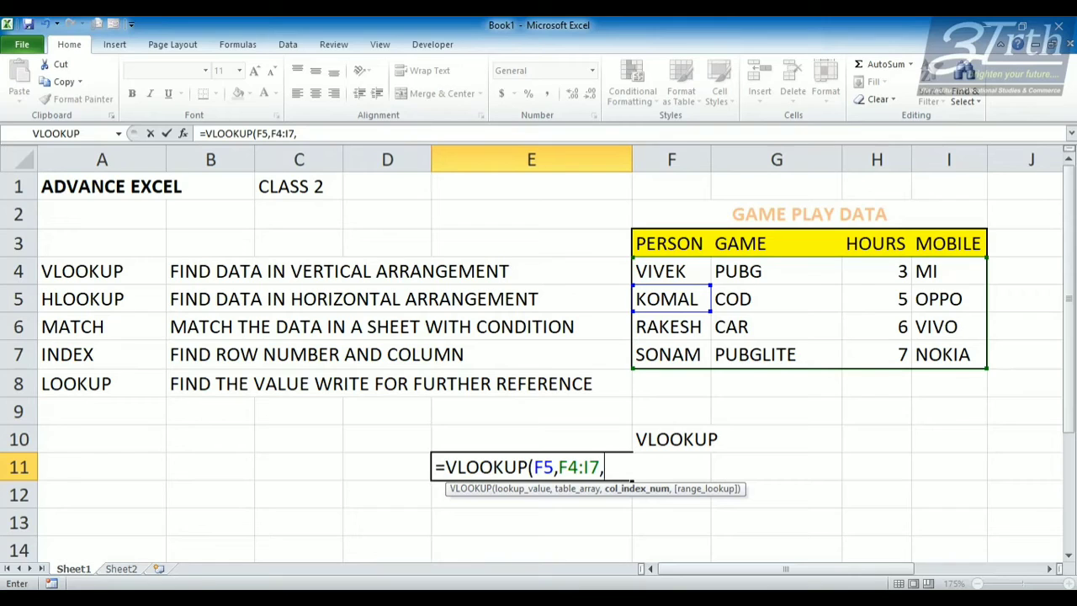
pyautogui.write('4,')
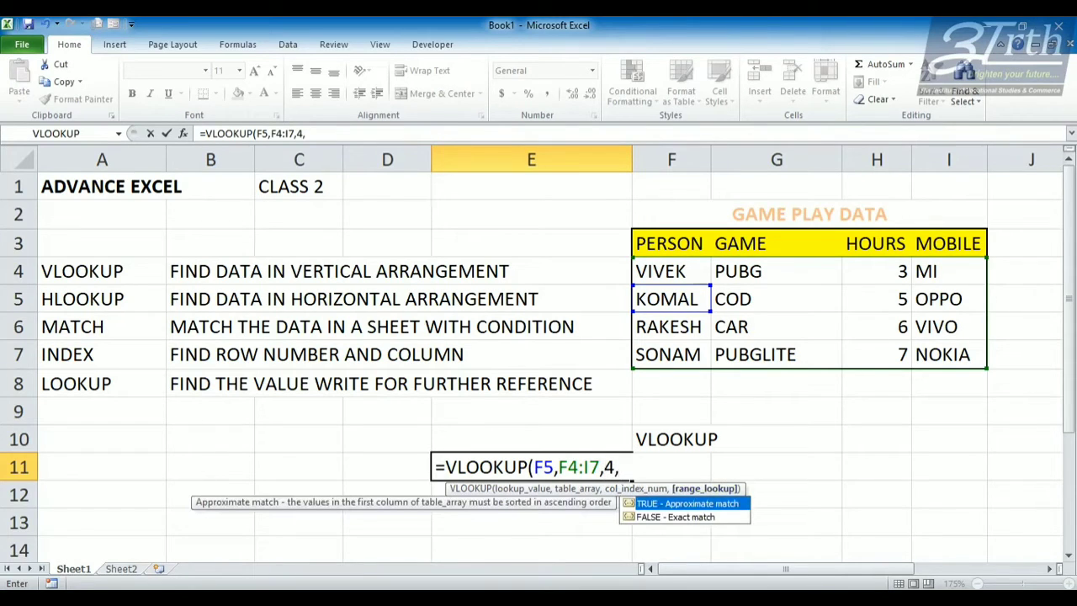
pyautogui.press('Down')
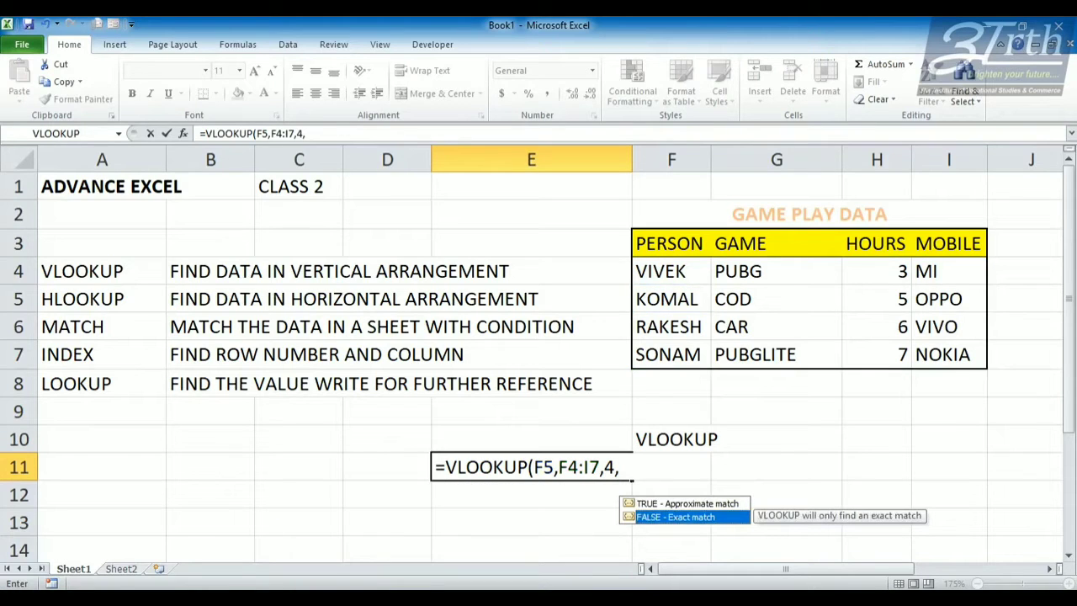
pyautogui.press('Return')
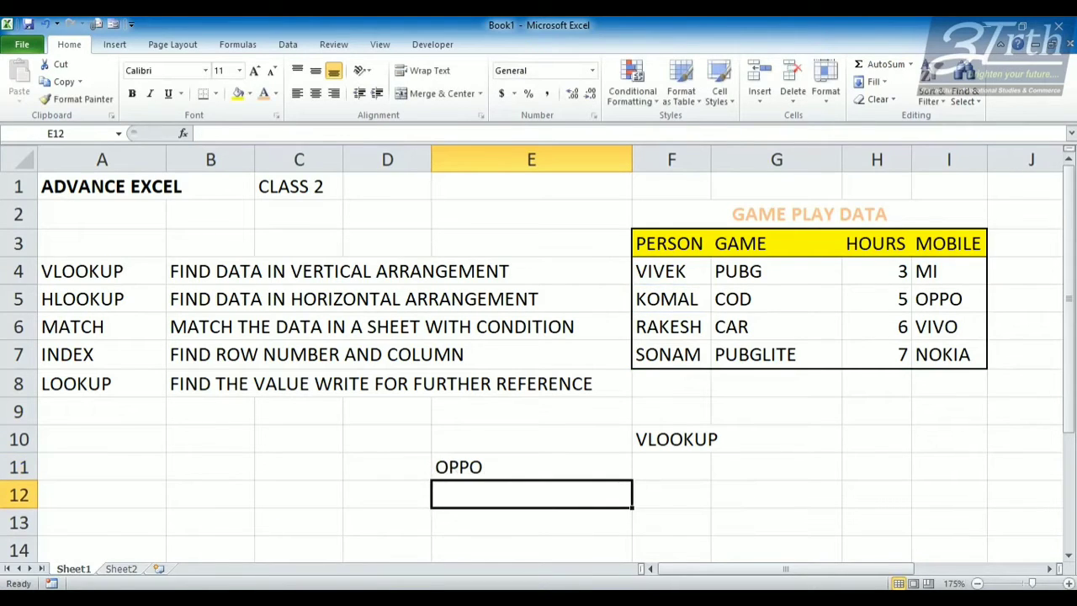
# Step: Add FALSE as the exact-match argument at the end of the VLOOKUP formula in E11
pyautogui.press('Up')
pyautogui.press('F2')
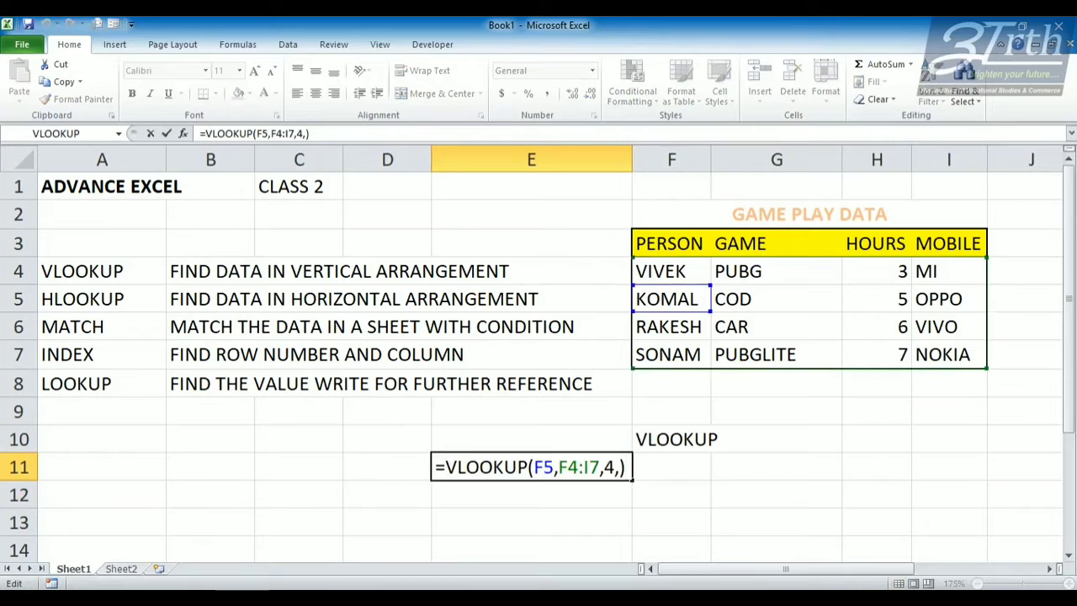
pyautogui.press('BackSpace')
pyautogui.write('FALSE')
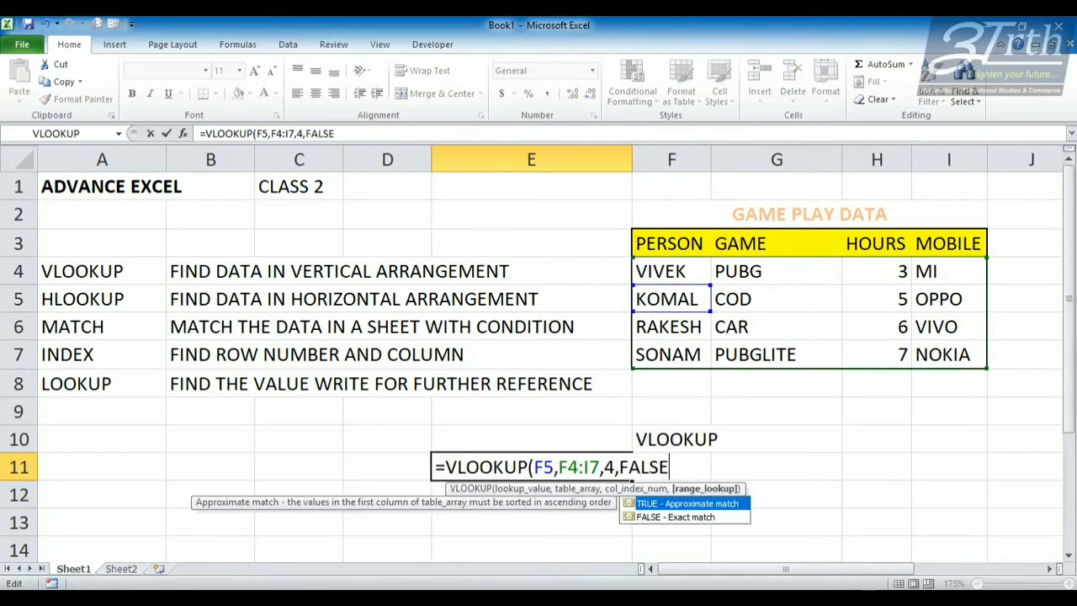
pyautogui.write(')')
pyautogui.press('Return')
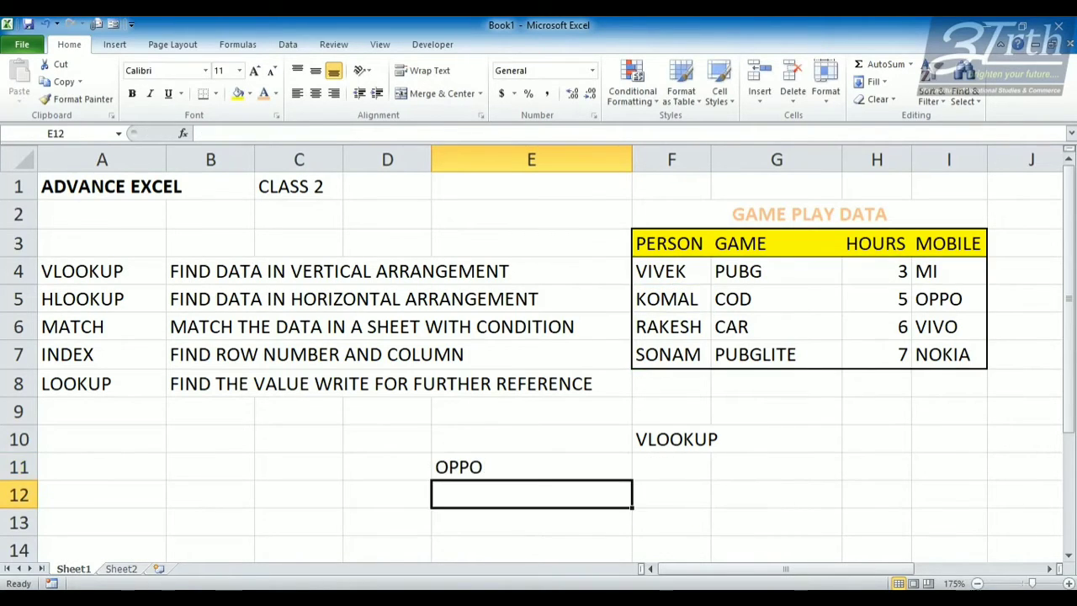
pyautogui.press('Up')
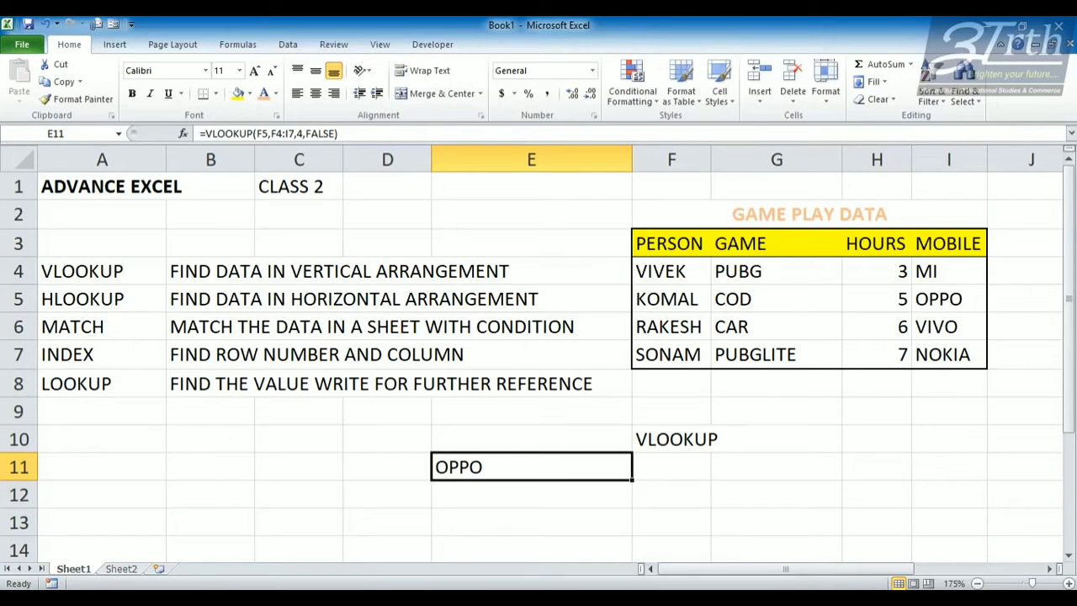
# Step: Copy the game play table F3:I7 and paste it transposed with Paste Special starting at cell F15
pyautogui.moveTo(671, 244); pyautogui.dragTo(949, 354)
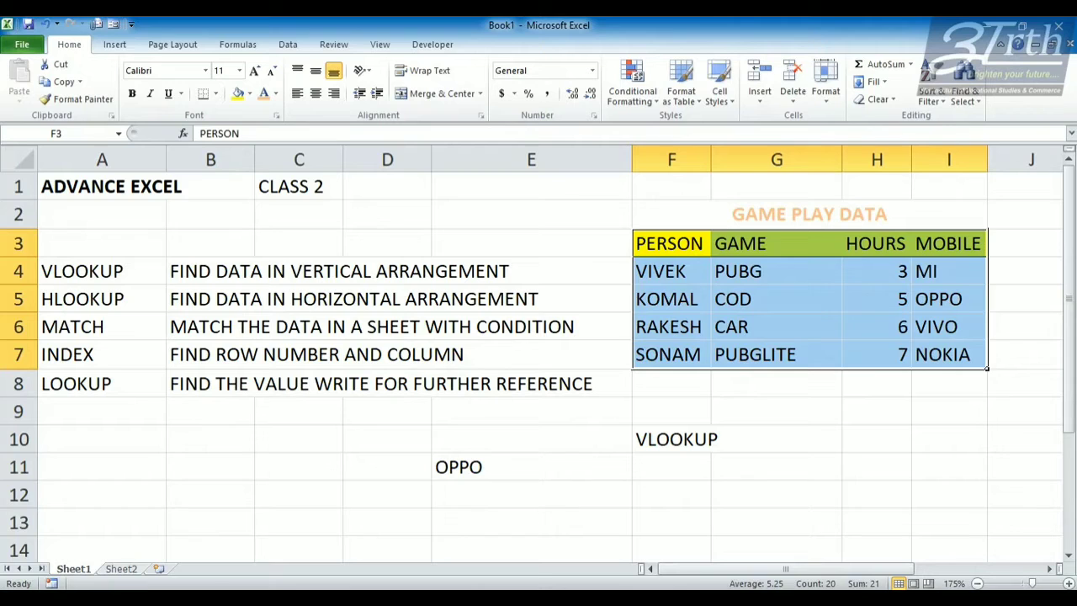
pyautogui.hotkey('ctrl', 'c')
pyautogui.scroll(-4, 538, 362)
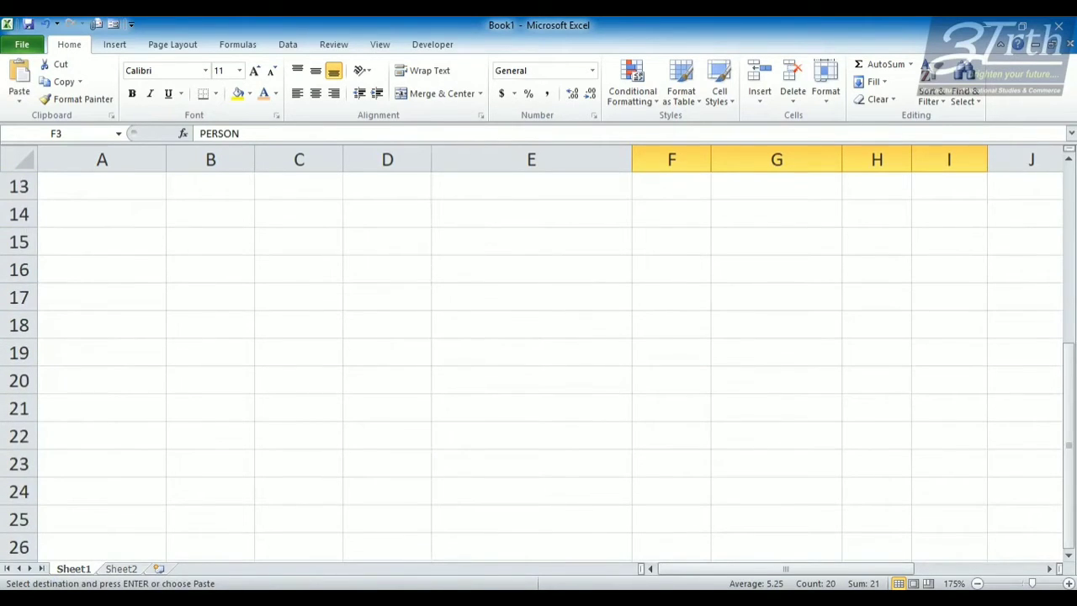
pyautogui.click(672, 242)
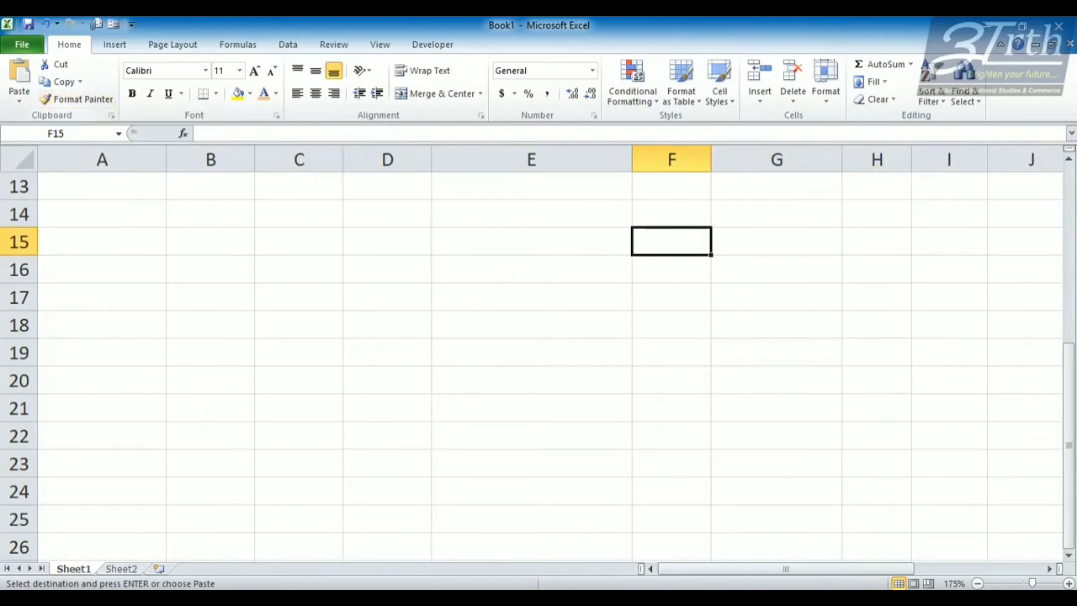
pyautogui.click(111, 114)
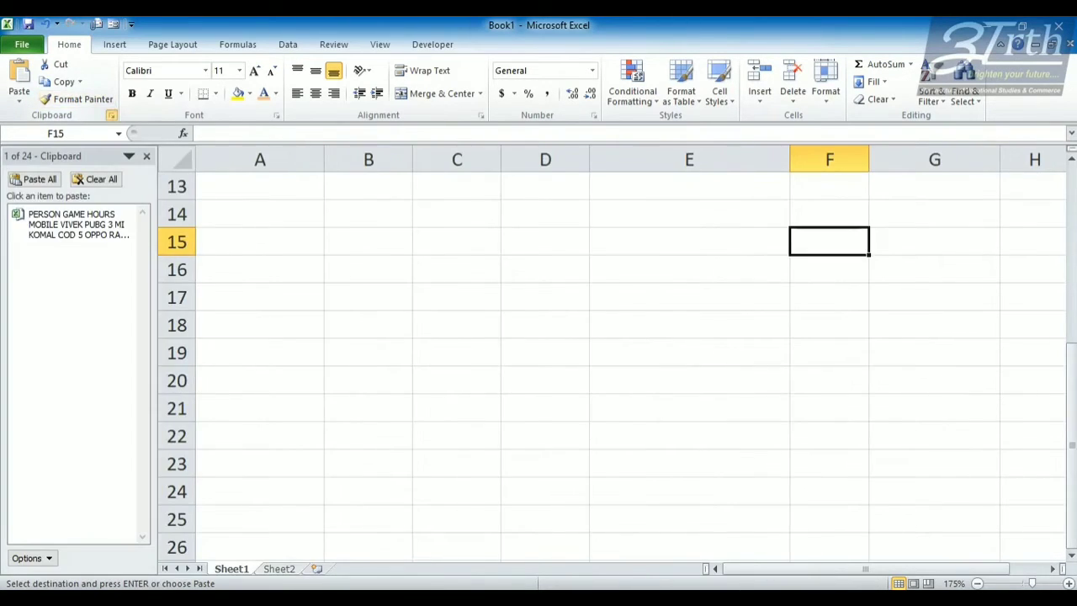
pyautogui.click(111, 115)
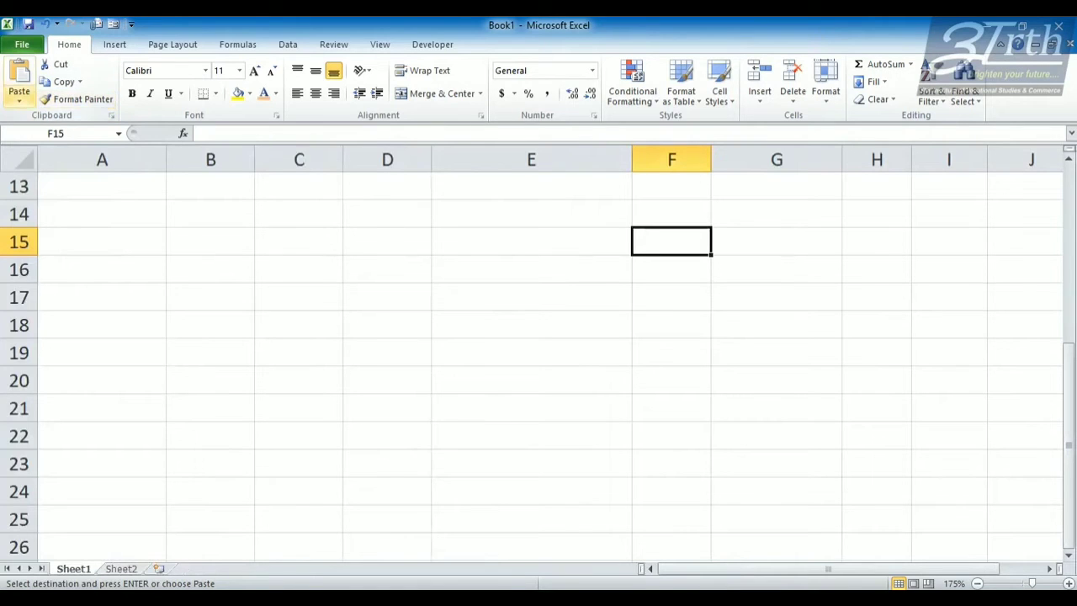
pyautogui.click(19, 94)
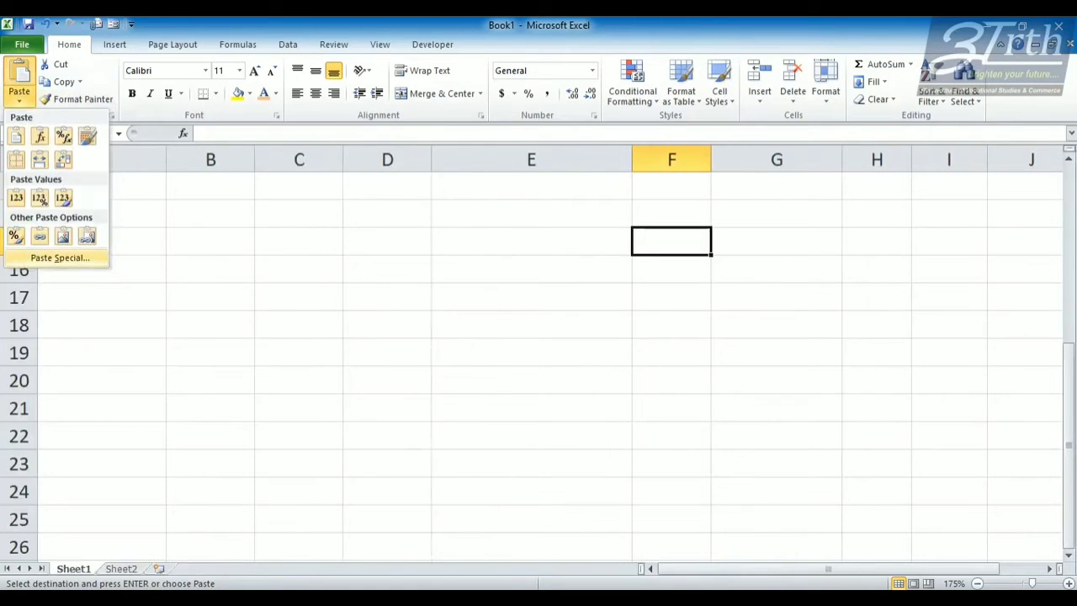
pyautogui.click(59, 258)
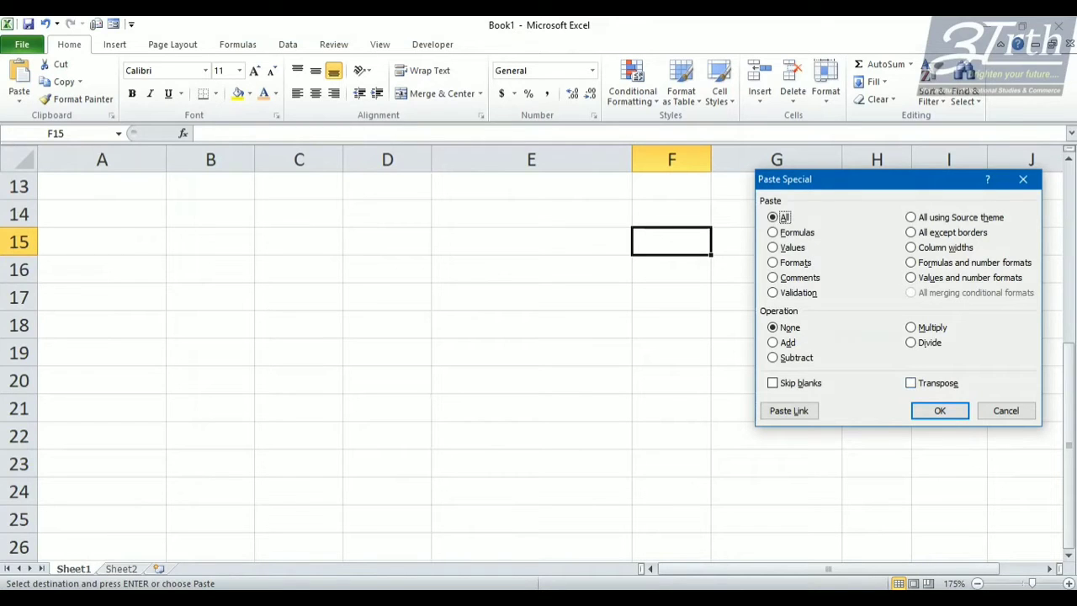
pyautogui.click(911, 383)
pyautogui.click(939, 411)
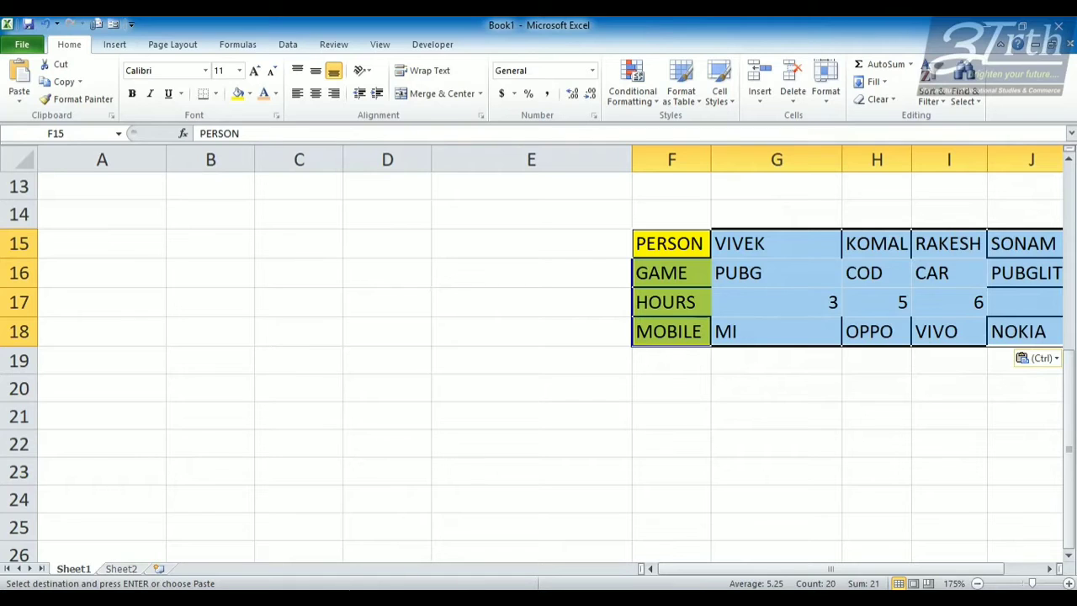
# Step: Autofit the column widths to the transposed table F15:J18 and center its contents horizontally
pyautogui.hotkey('alt', 'h')
pyautogui.press('o')
pyautogui.press('i')
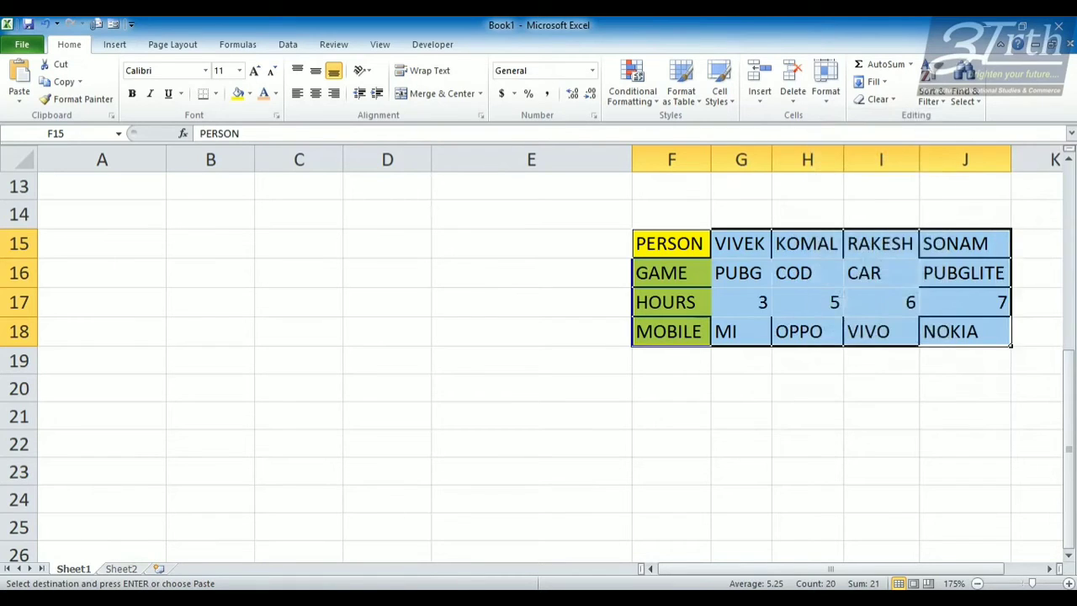
pyautogui.click(808, 416)
pyautogui.moveTo(672, 244); pyautogui.dragTo(966, 332)
pyautogui.click(315, 92)
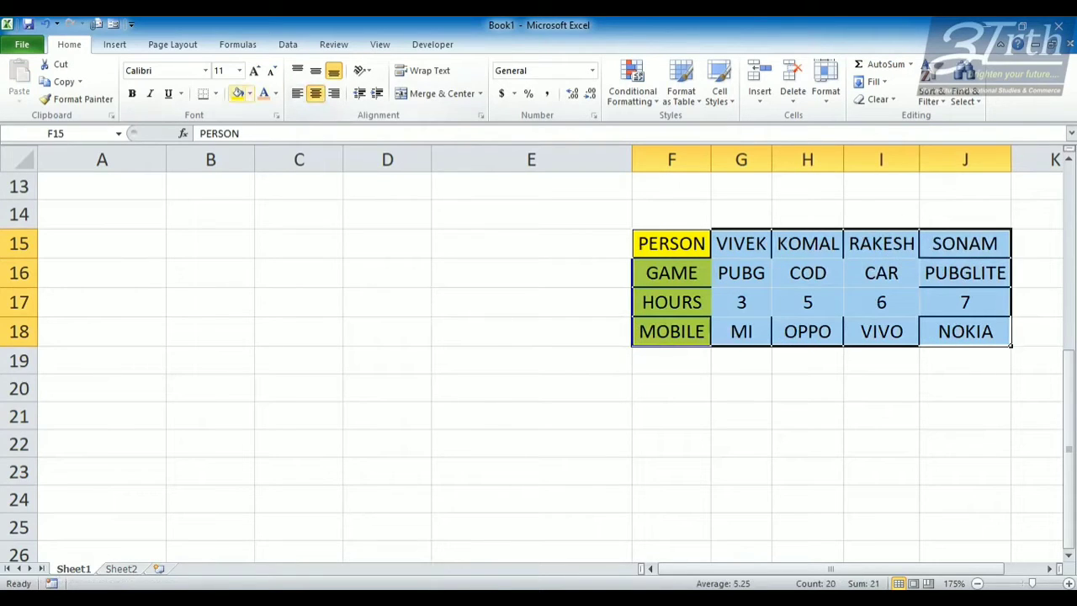
# Step: Apply All Borders to the transposed table and fill its header cells F15:F18 with yellow
pyautogui.click(215, 93)
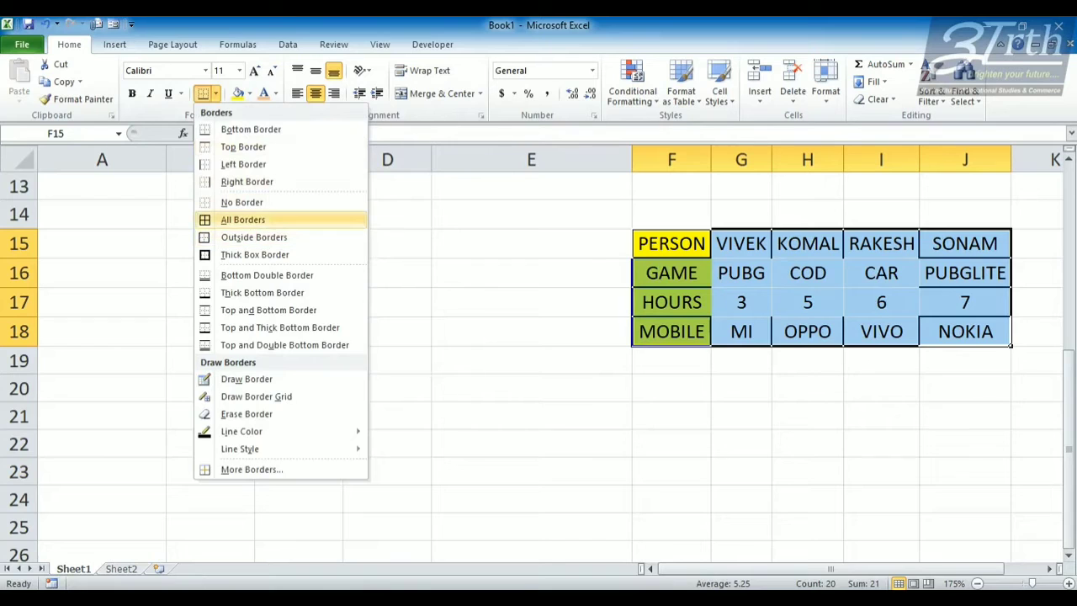
pyautogui.click(242, 220)
pyautogui.click(672, 408)
pyautogui.moveTo(672, 241); pyautogui.dragTo(672, 324)
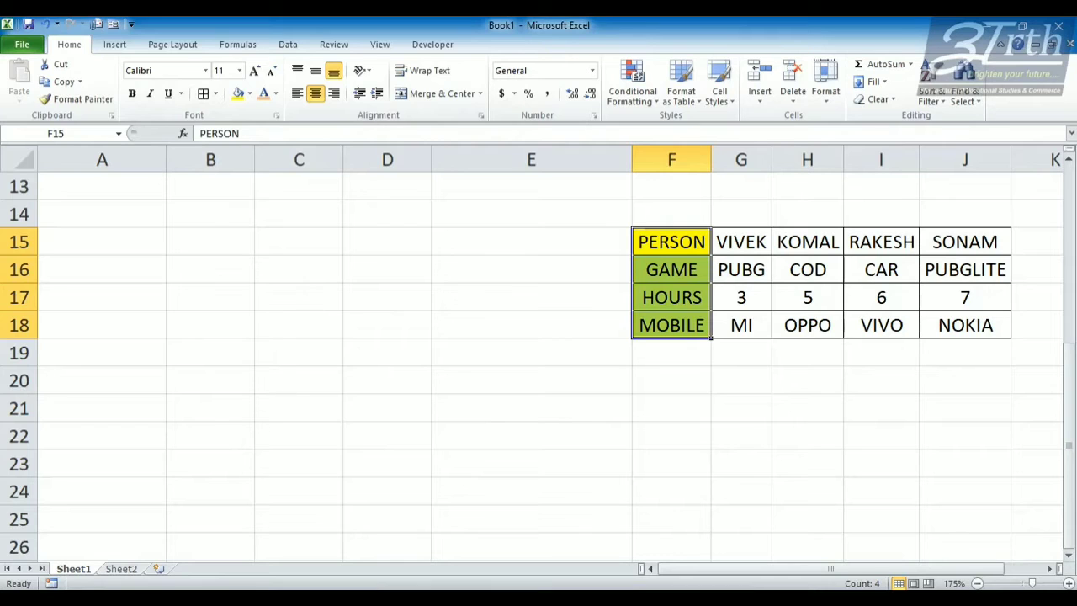
# Step: Label the example area below the transposed table by entering "HLOOKUP" as plain text in cell E20
pyautogui.click(531, 380)
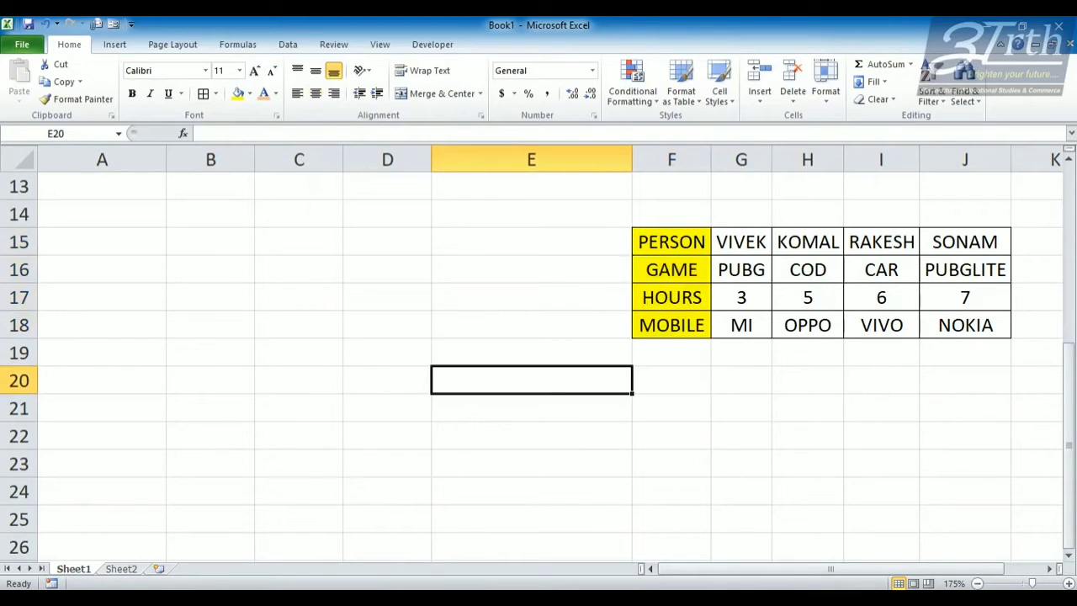
pyautogui.write('=HLOOK')
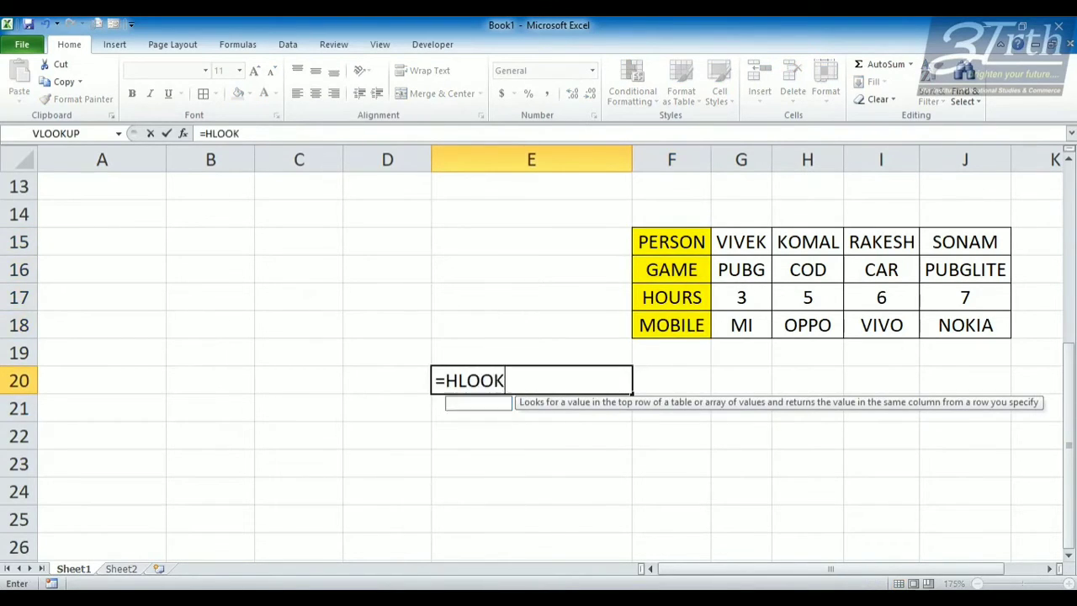
pyautogui.write('UP')
pyautogui.press('Return')
pyautogui.press('Up')
pyautogui.press('F2')
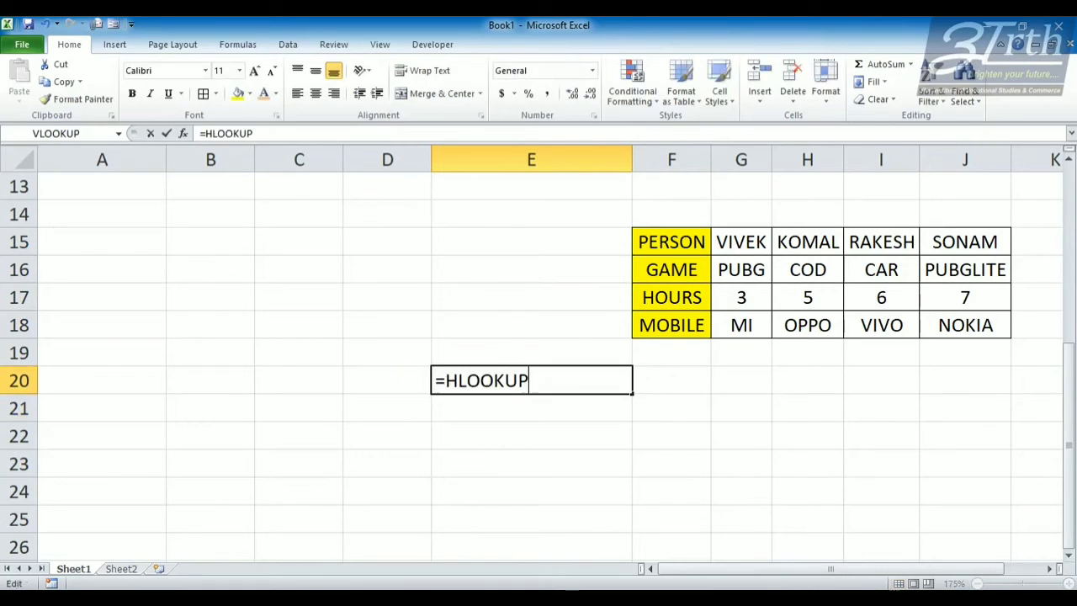
pyautogui.press('Left')
pyautogui.press('Left')
pyautogui.press('Left')
pyautogui.press('Left')
pyautogui.press('Left')
pyautogui.press('Left')
pyautogui.press('Left')
pyautogui.press('Left')
pyautogui.press('Delete')
pyautogui.press('Return')
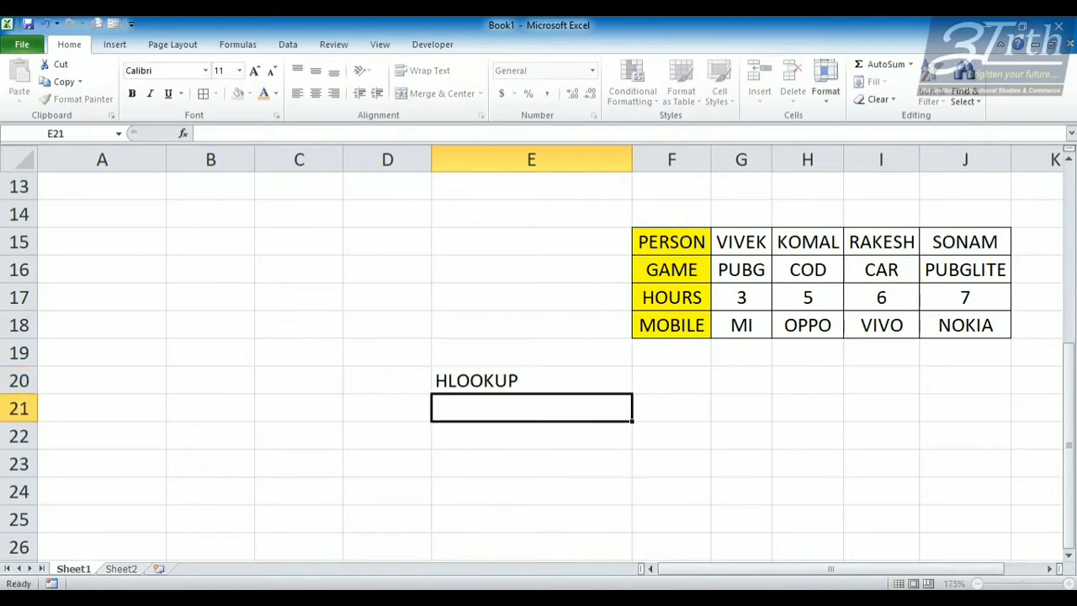
# Step: Start an HLOOKUP formula in cell E22 with lookup value I15, table array G15:J18 and row index 2
pyautogui.click(531, 380)
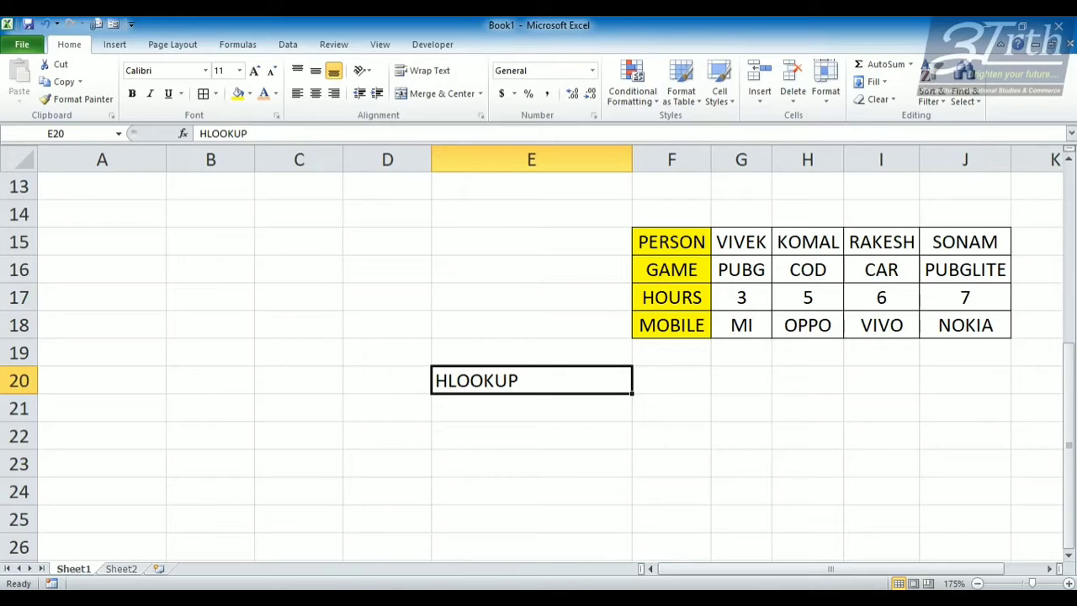
pyautogui.click(881, 242)
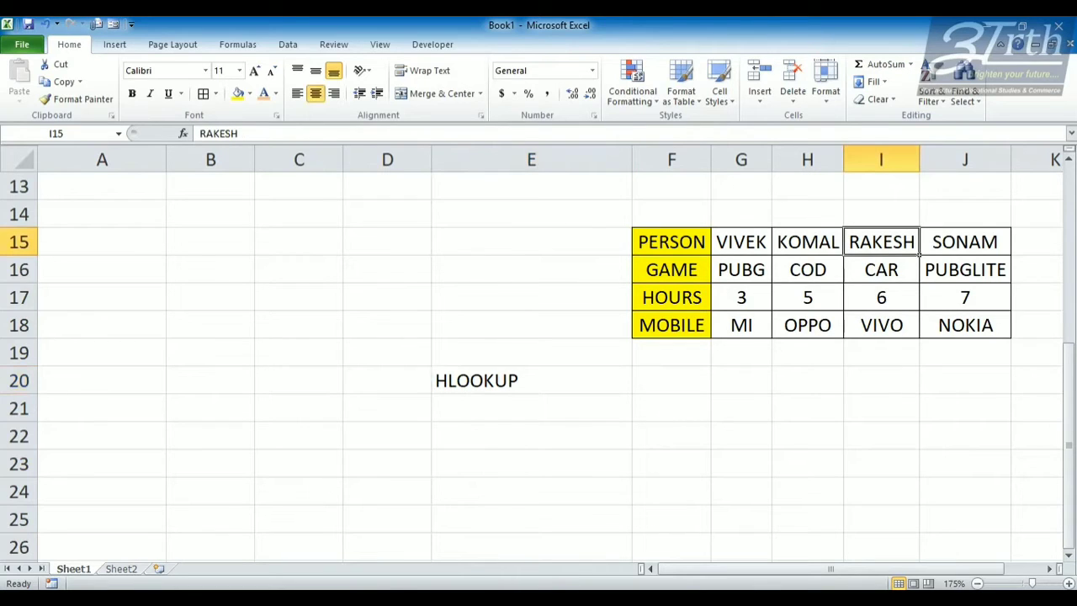
pyautogui.click(881, 269)
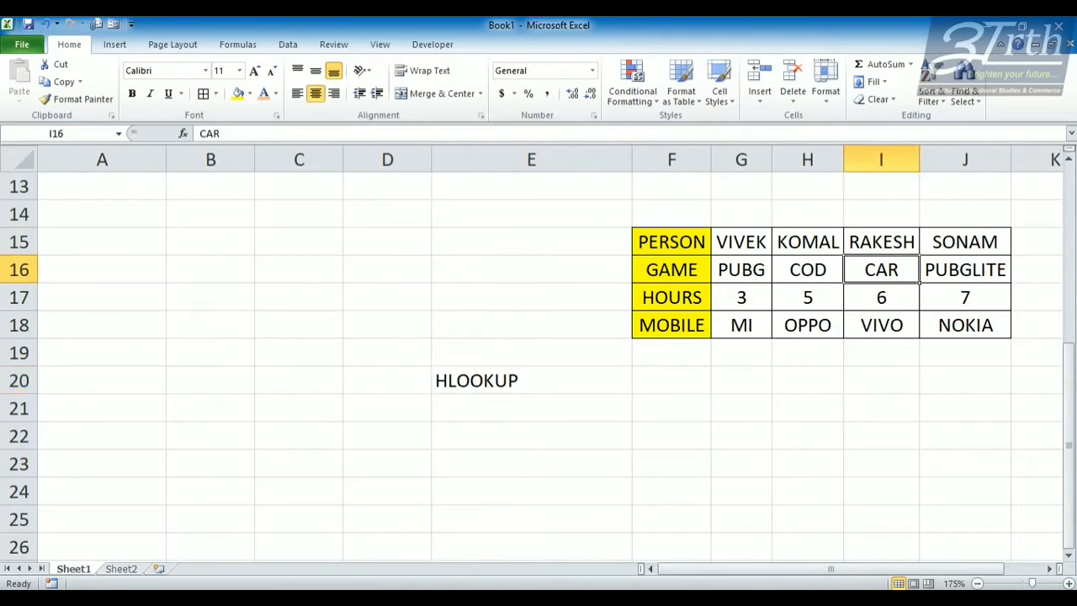
pyautogui.click(531, 435)
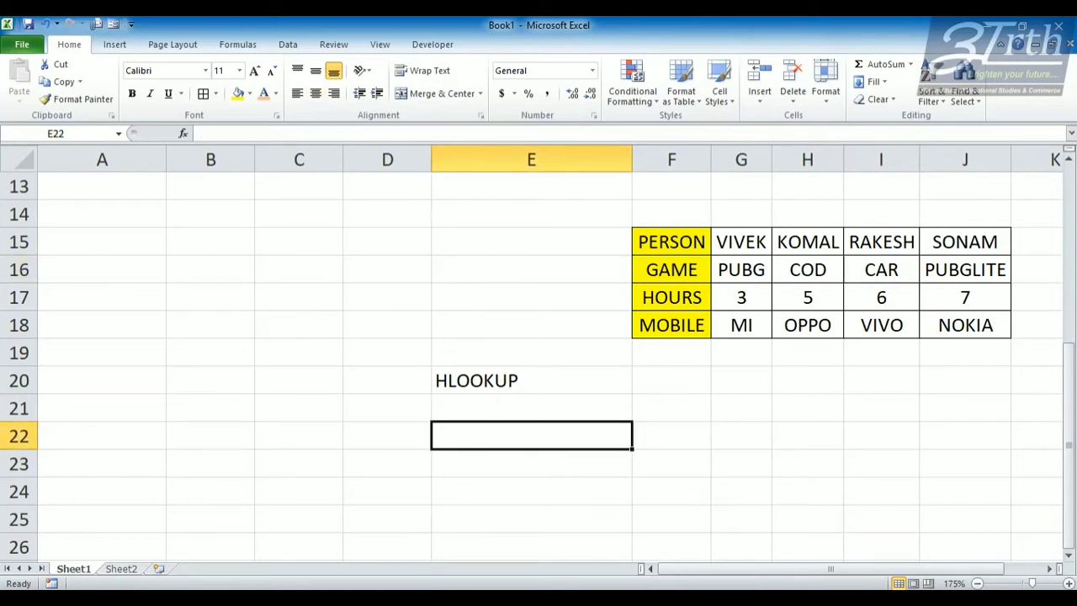
pyautogui.write('=HLLOK')
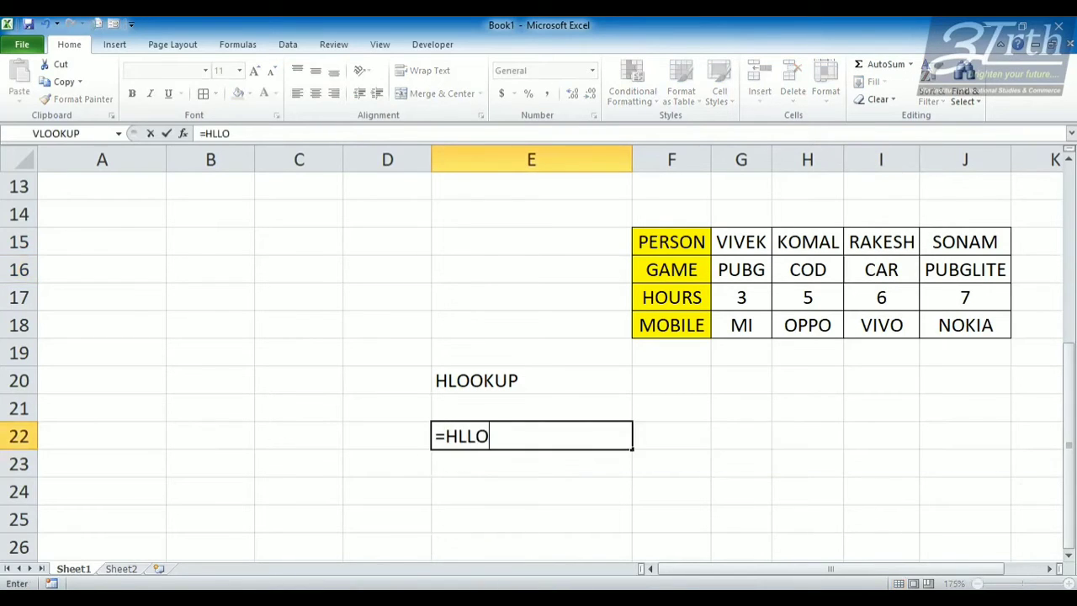
pyautogui.press('BackSpace')
pyautogui.press('BackSpace')
pyautogui.press('BackSpace')
pyautogui.write('OO')
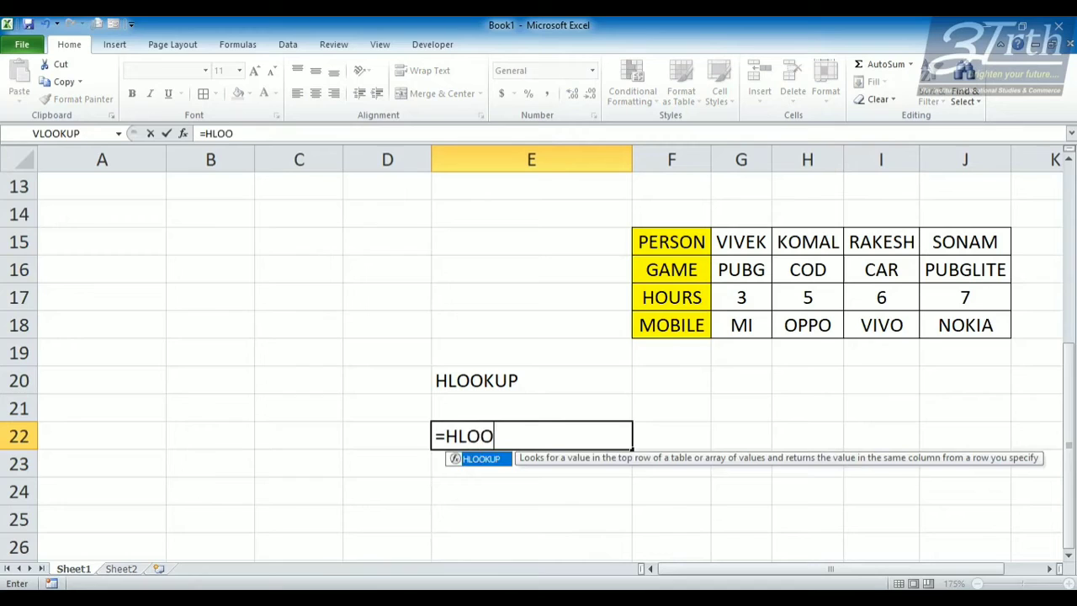
pyautogui.press('Tab')
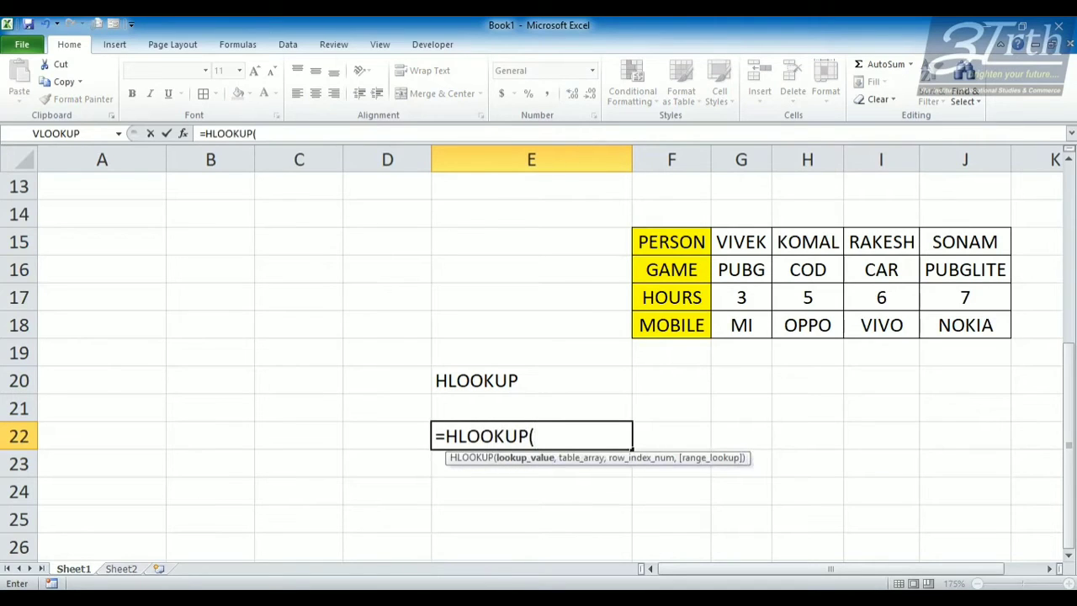
pyautogui.click(881, 241)
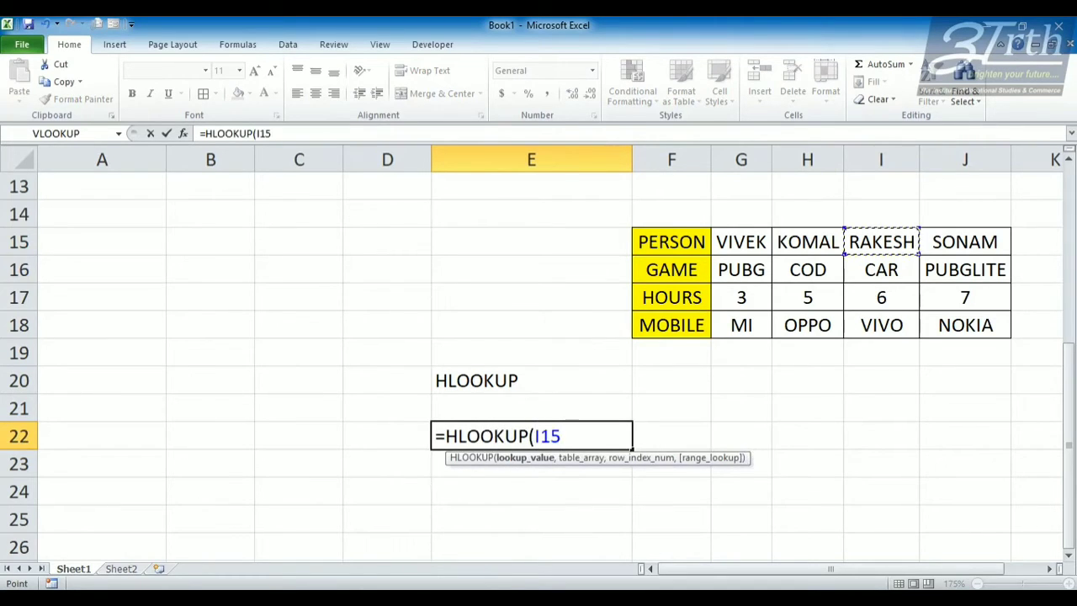
pyautogui.write(',')
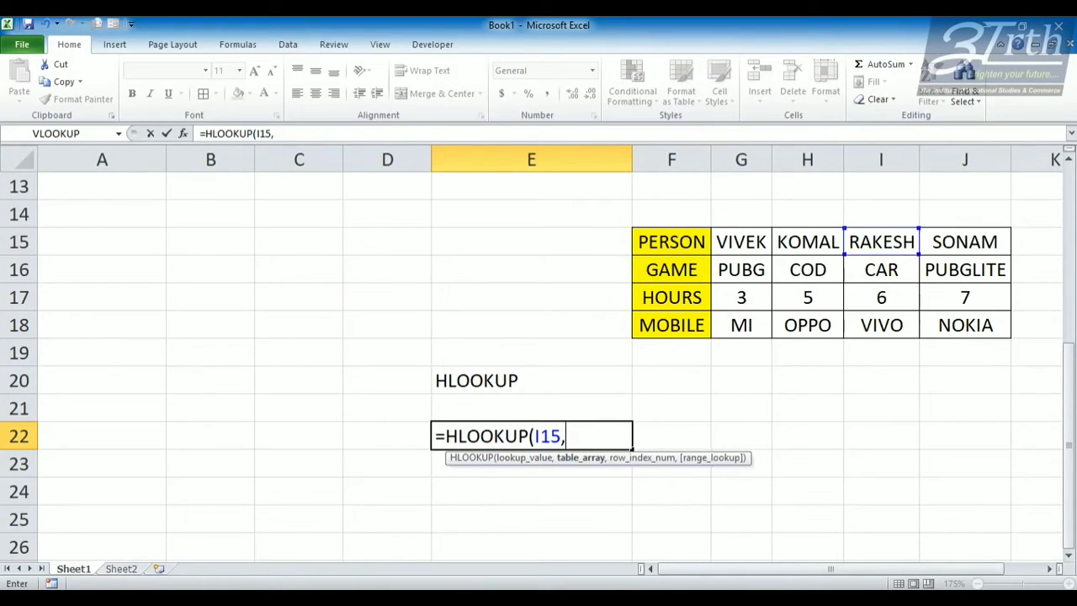
pyautogui.moveTo(741, 242); pyautogui.dragTo(965, 326)
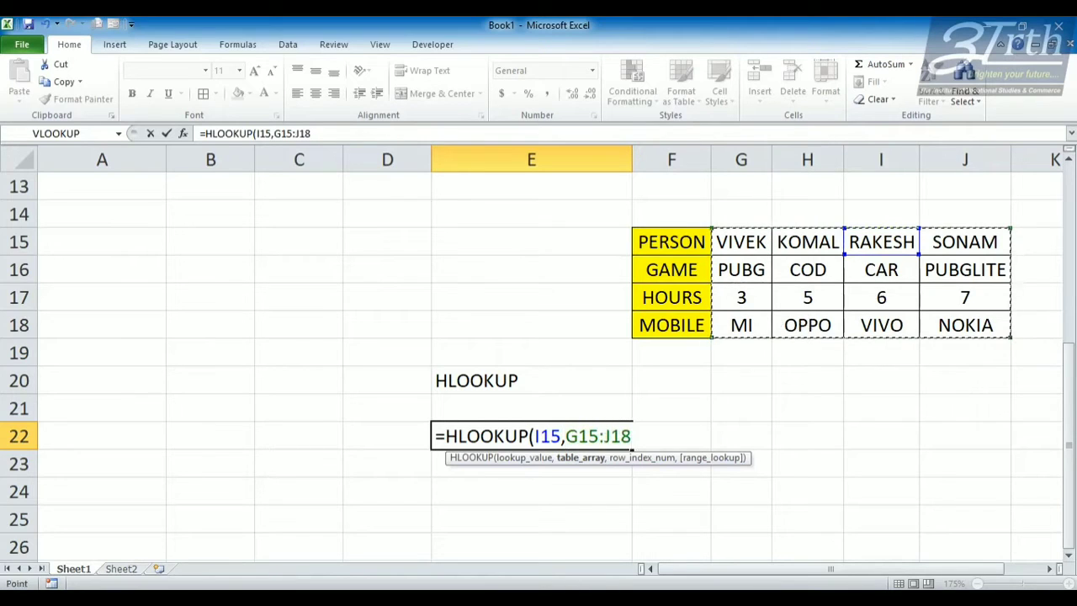
pyautogui.write(',')
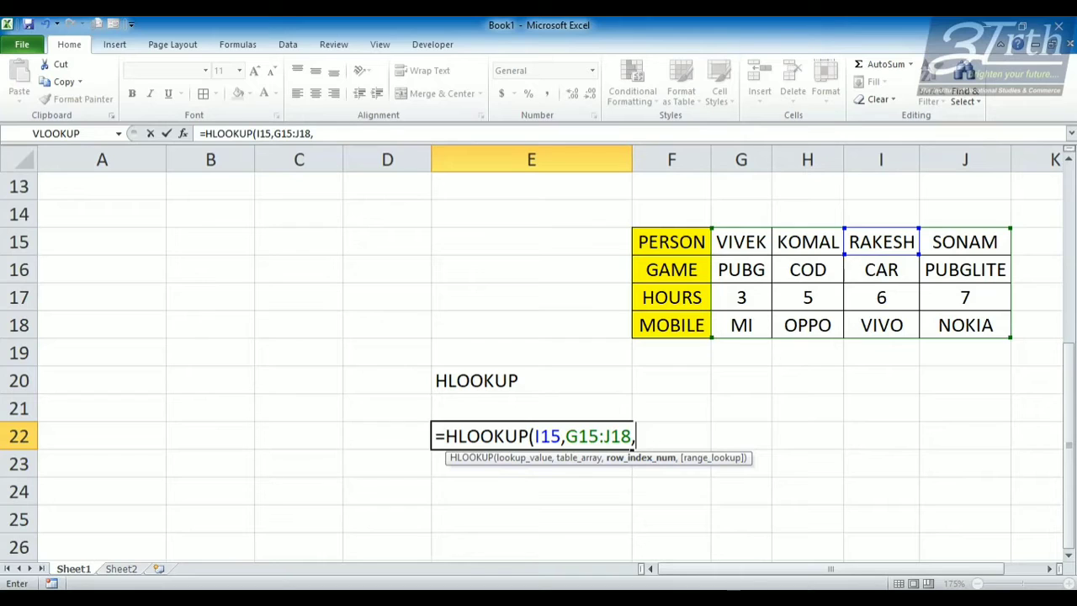
pyautogui.write('2,')
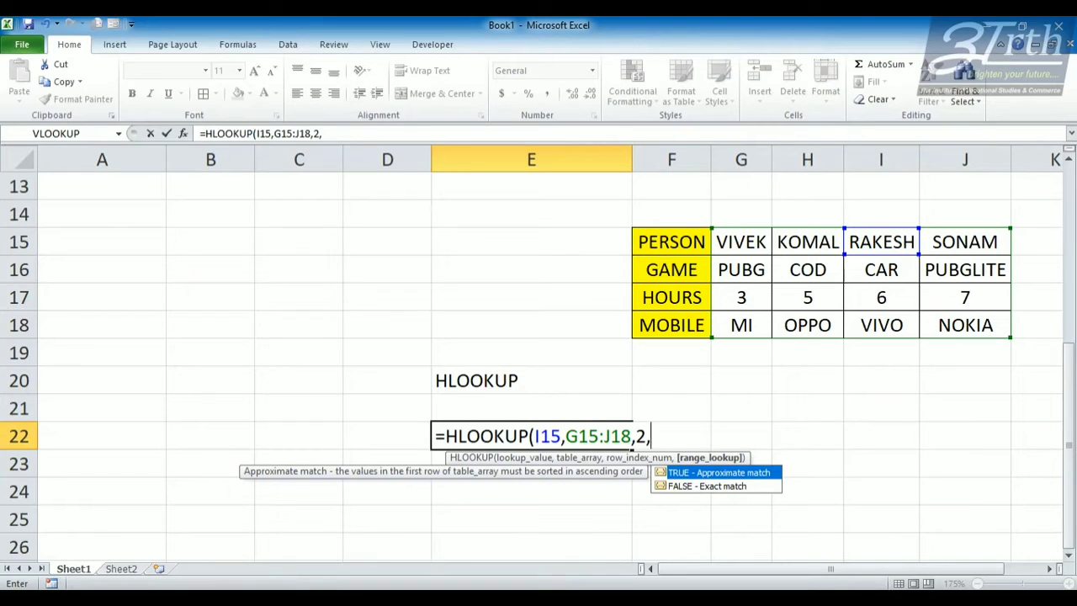
pyautogui.press('Down')
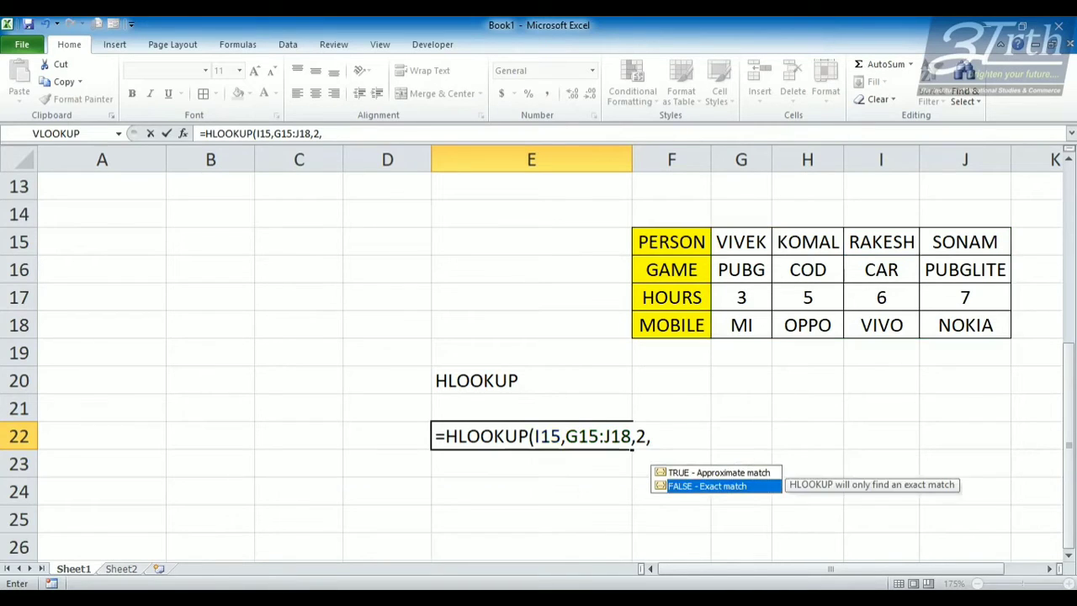
pyautogui.press('Tab')
pyautogui.press('BackSpace')
pyautogui.press('BackSpace')
pyautogui.press('BackSpace')
pyautogui.press('BackSpace')
pyautogui.press('BackSpace')
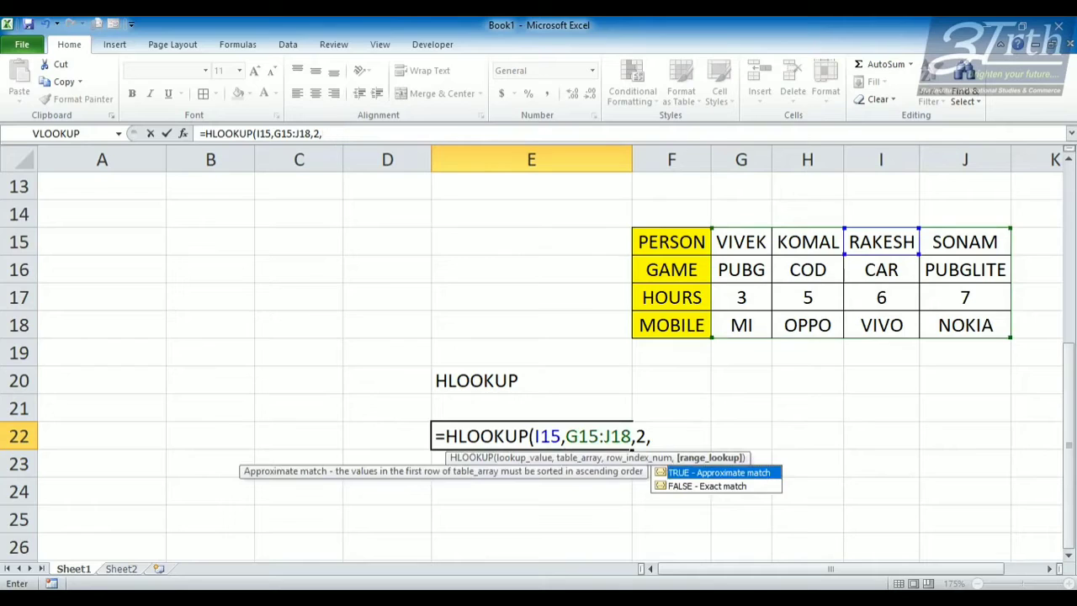
pyautogui.press('Tab')
pyautogui.press('BackSpace')
pyautogui.press('BackSpace')
pyautogui.press('BackSpace')
pyautogui.press('BackSpace')
pyautogui.write('FALS')
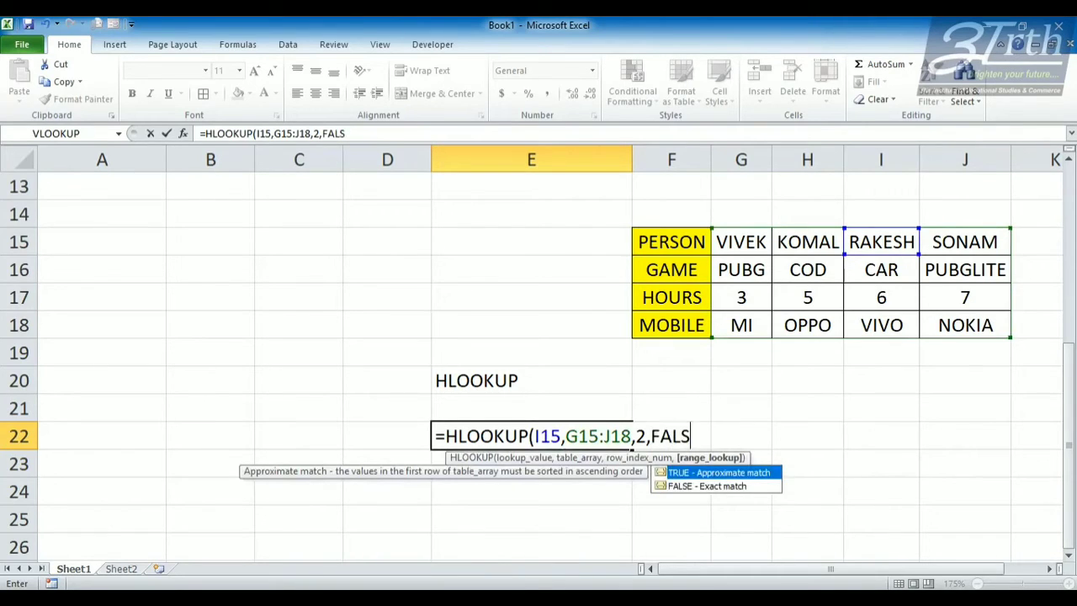
pyautogui.press('BackSpace')
pyautogui.press('BackSpace')
pyautogui.press('BackSpace')
pyautogui.press('Tab')
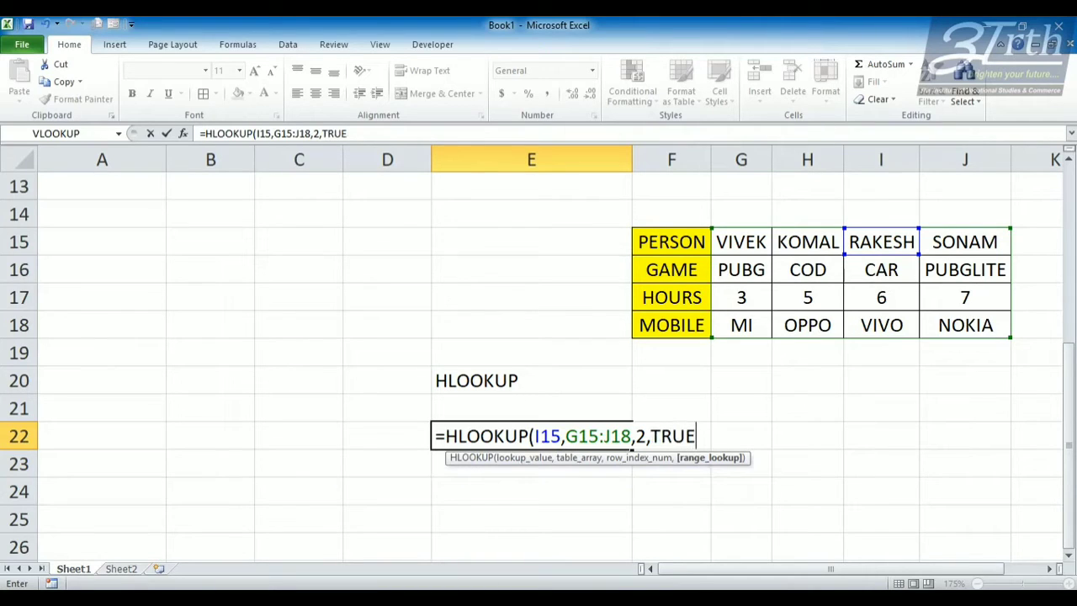
pyautogui.press('BackSpace')
pyautogui.press('BackSpace')
pyautogui.press('BackSpace')
pyautogui.press('BackSpace')
# Step: Complete the HLOOKUP formula in E22 with FALSE for an exact match, enter it and review its arguments
pyautogui.press('Down')
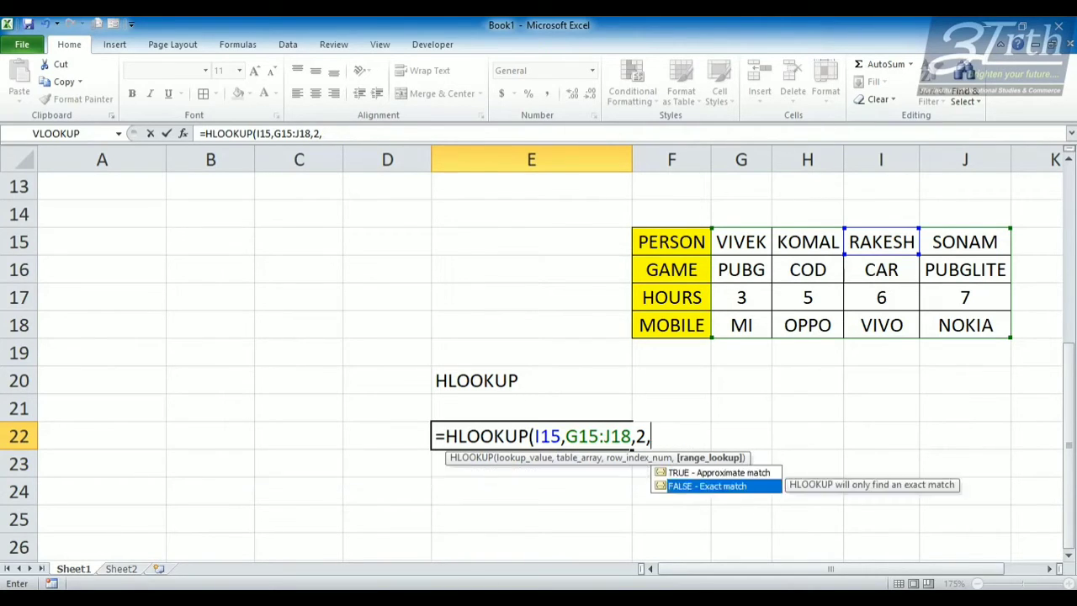
pyautogui.press('Tab')
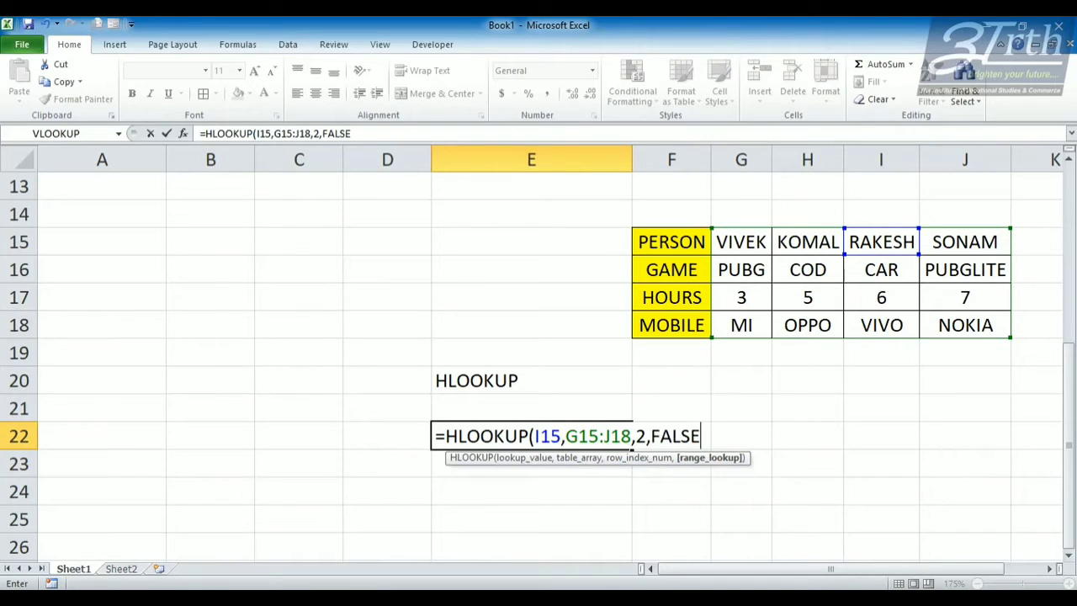
pyautogui.write(')')
pyautogui.press('Return')
pyautogui.press('Up')
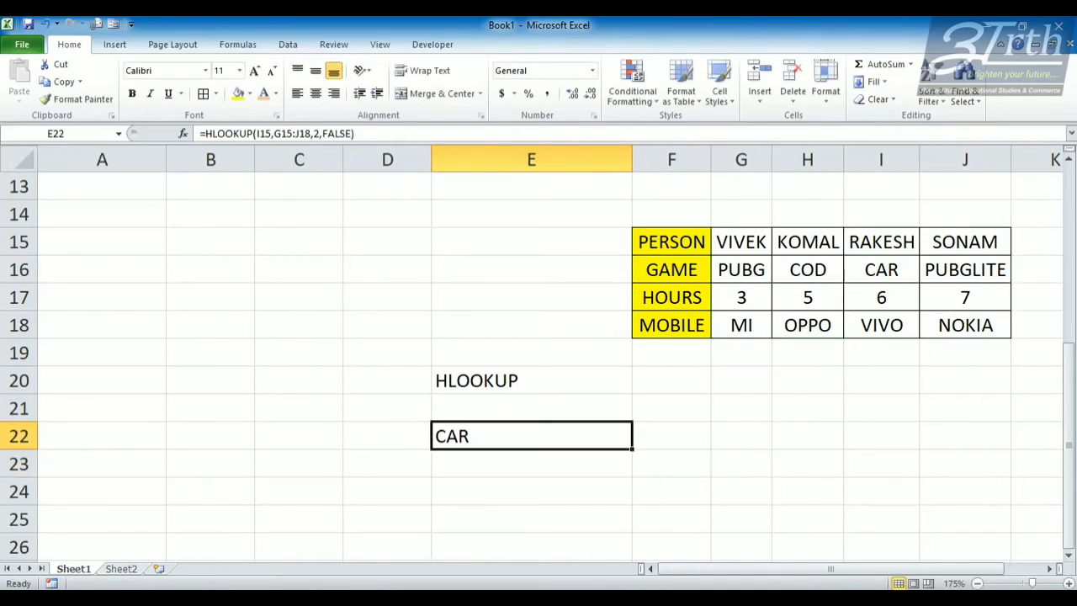
pyautogui.press('F2')
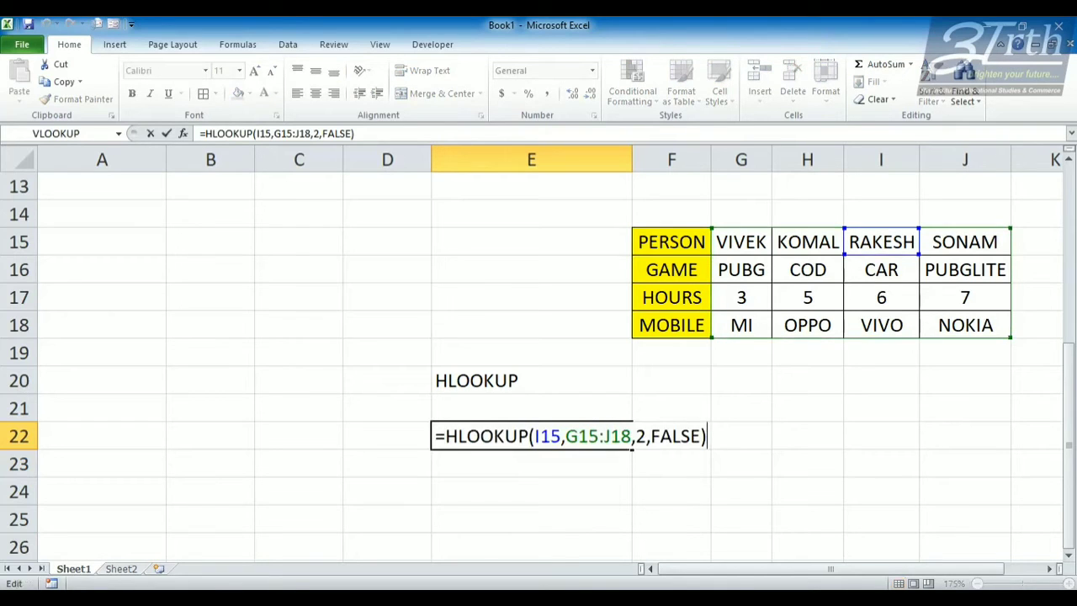
pyautogui.press('Escape')
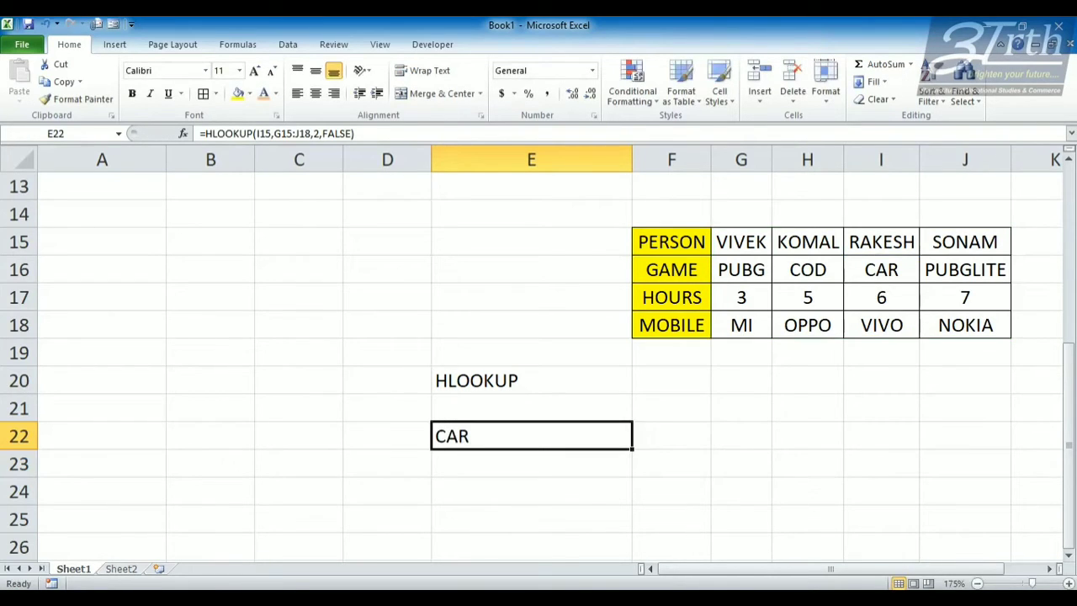
# Step: Enter =HLOOKUP(G15,G15:J18,2,FALSE) in cell E23 to look up the first person's game
pyautogui.press('Down')
pyautogui.write('=HLOO')
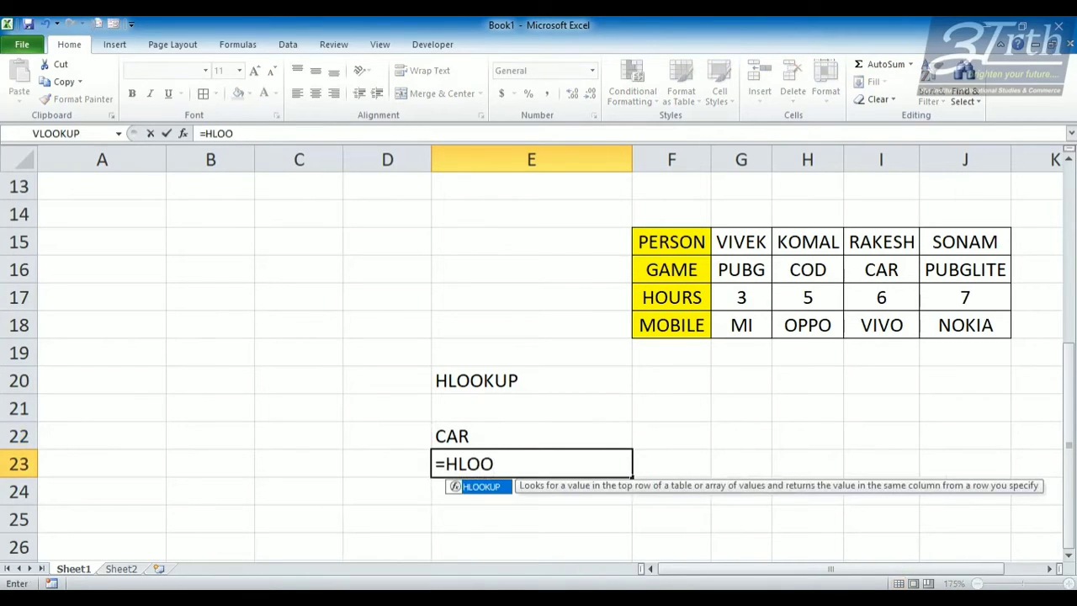
pyautogui.press('Tab')
pyautogui.click(742, 242)
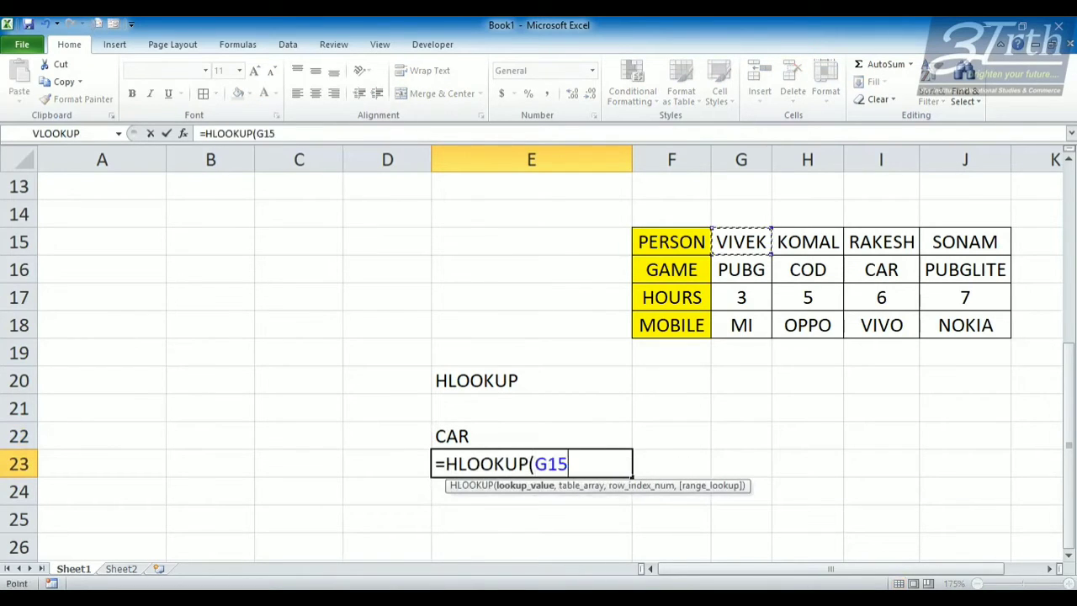
pyautogui.write(',')
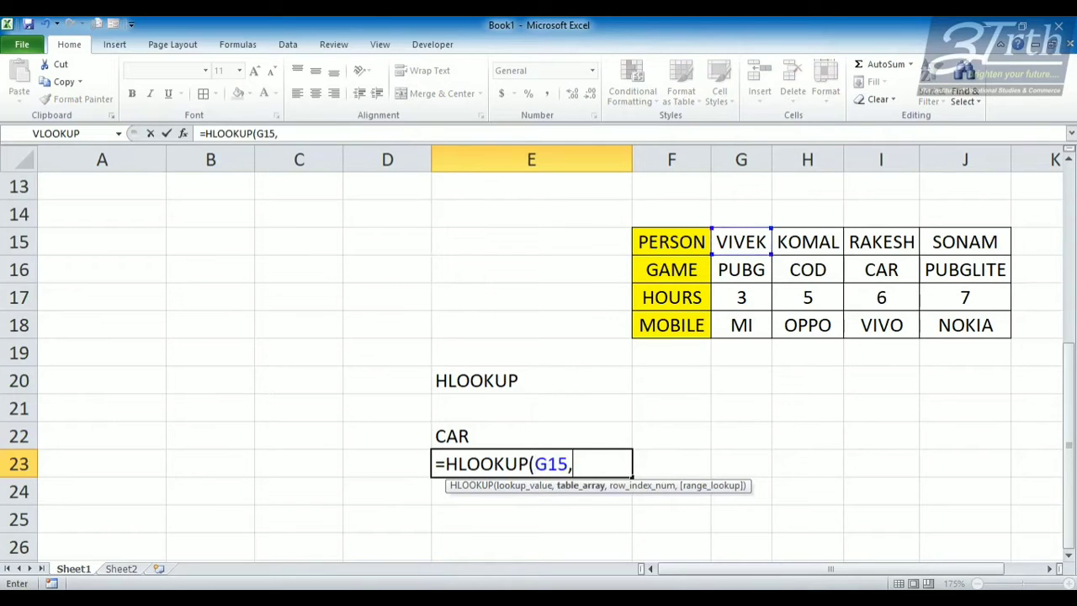
pyautogui.moveTo(741, 242); pyautogui.dragTo(1006, 332)
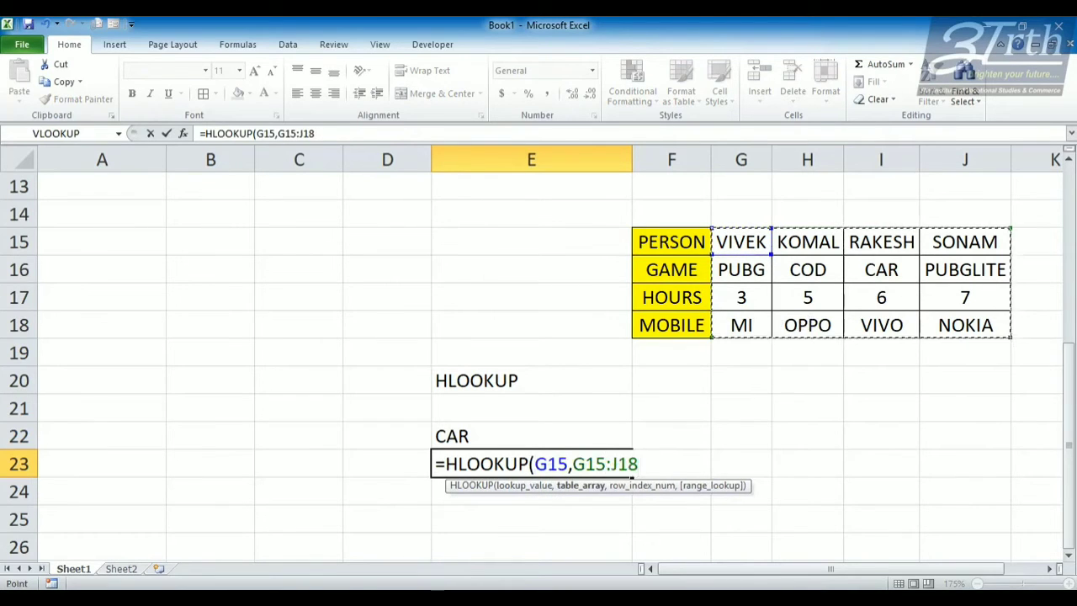
pyautogui.write(',')
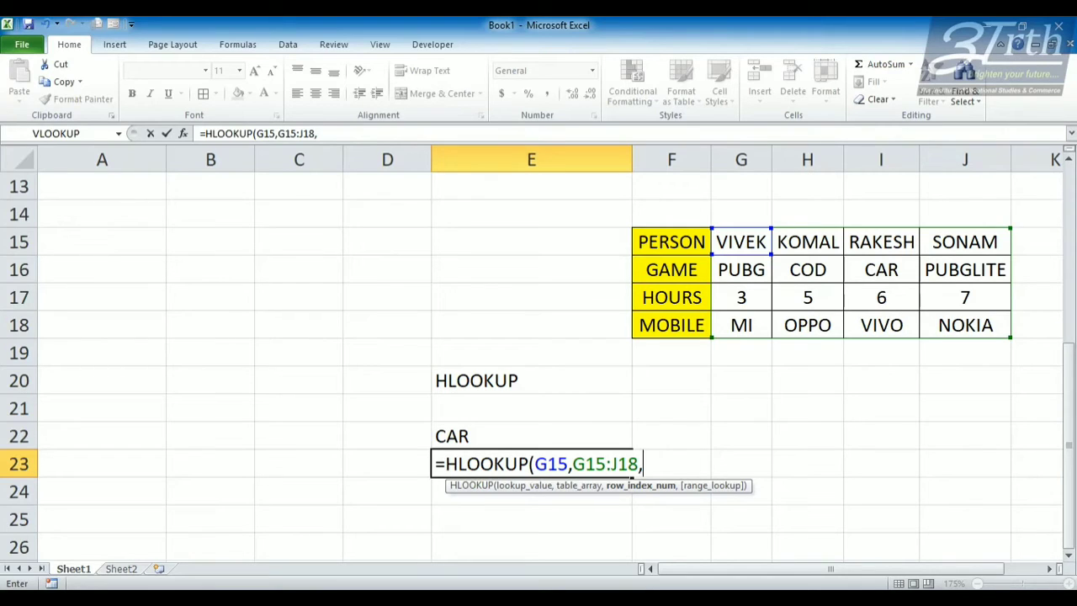
pyautogui.write('2')
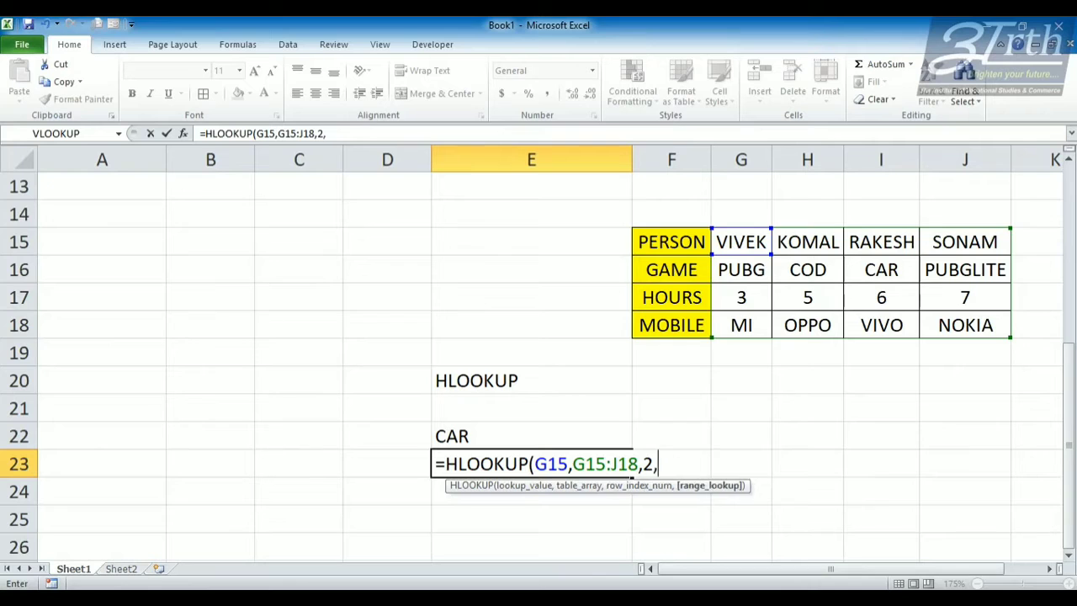
pyautogui.write(',')
pyautogui.press('Down')
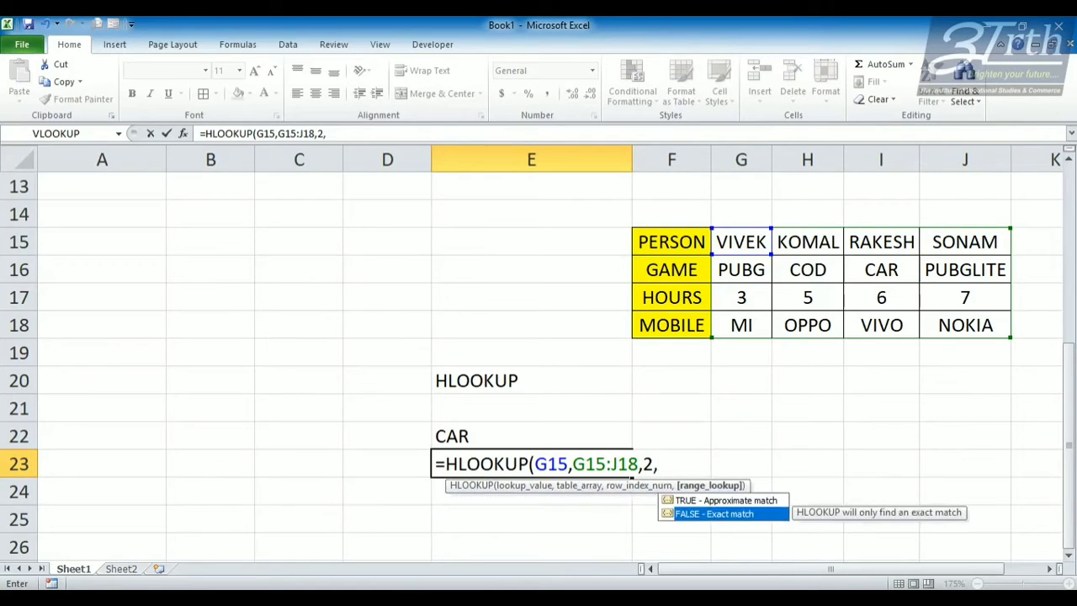
pyautogui.press('Tab')
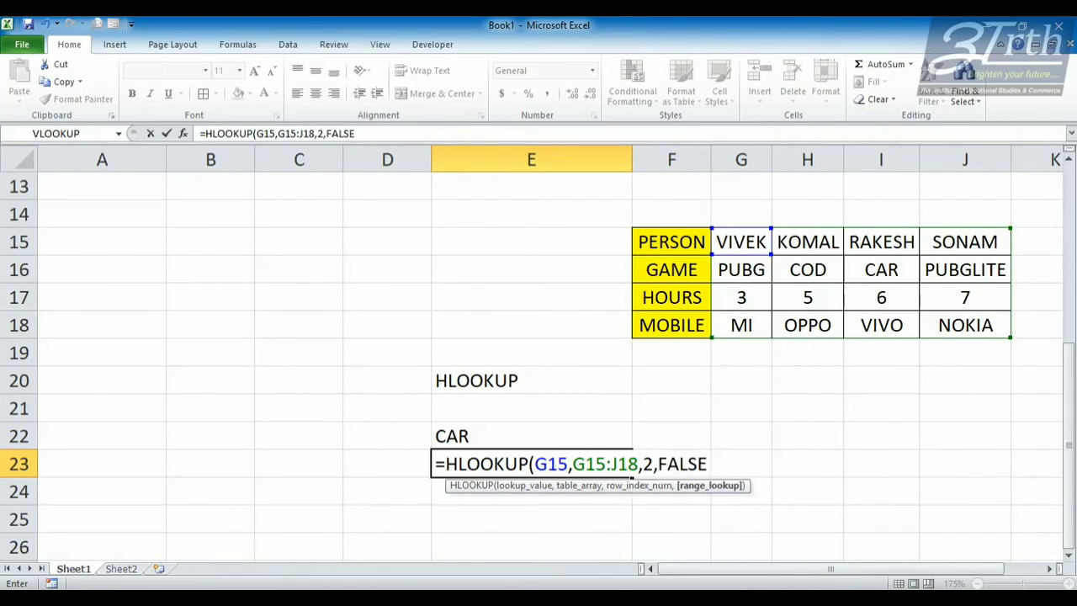
pyautogui.write(')')
pyautogui.press('Return')
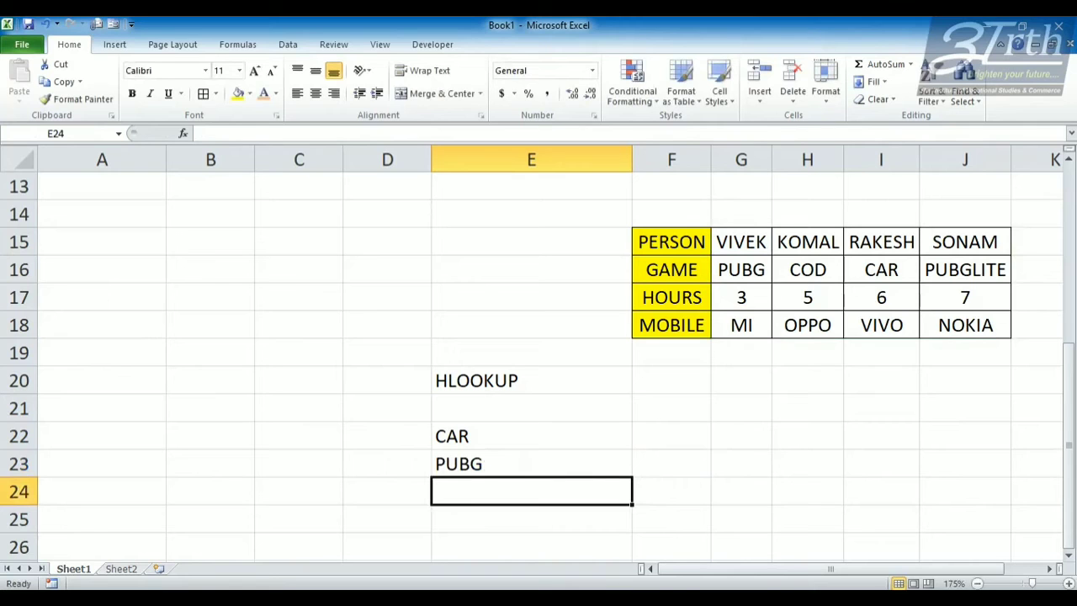
# Step: Review the MATCH entry in A6 and the HOURS values H4:H7 of the original game play table
pyautogui.scroll(4, 539, 354)
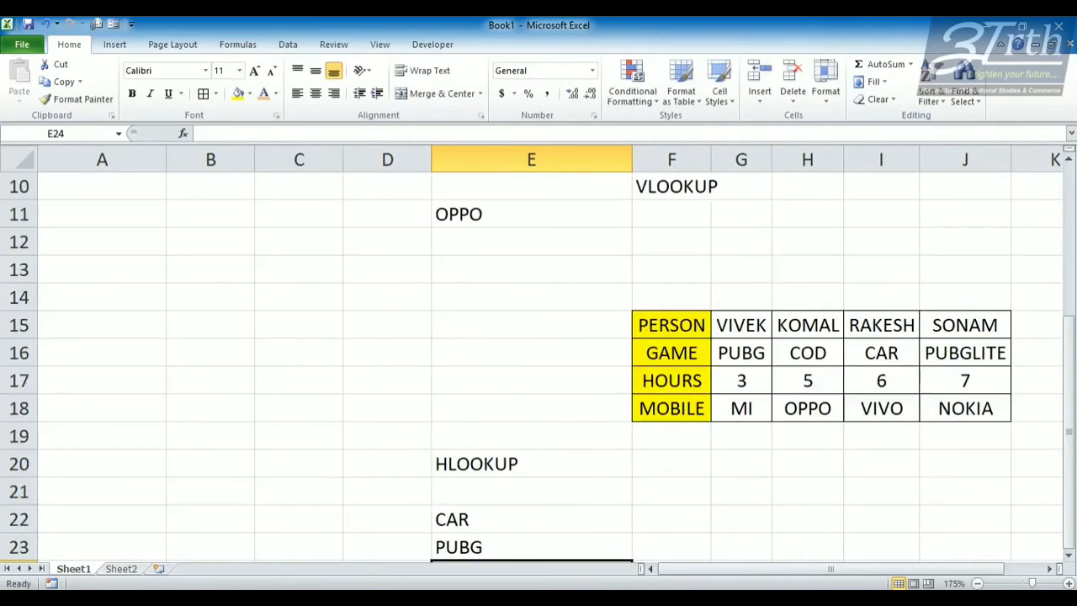
pyautogui.scroll(-4, 539, 353)
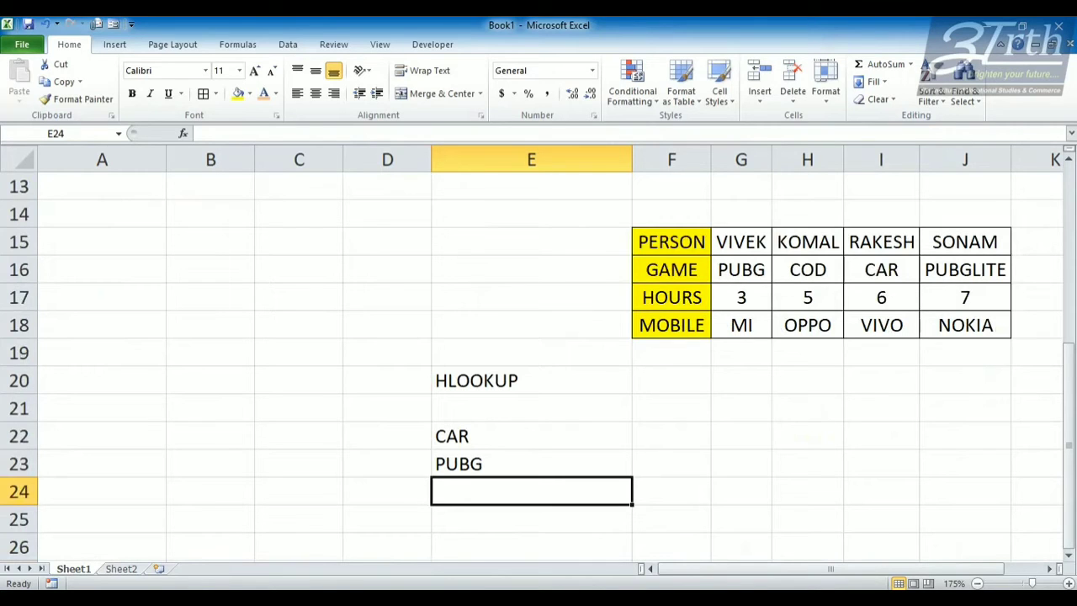
pyautogui.scroll(4, 539, 353)
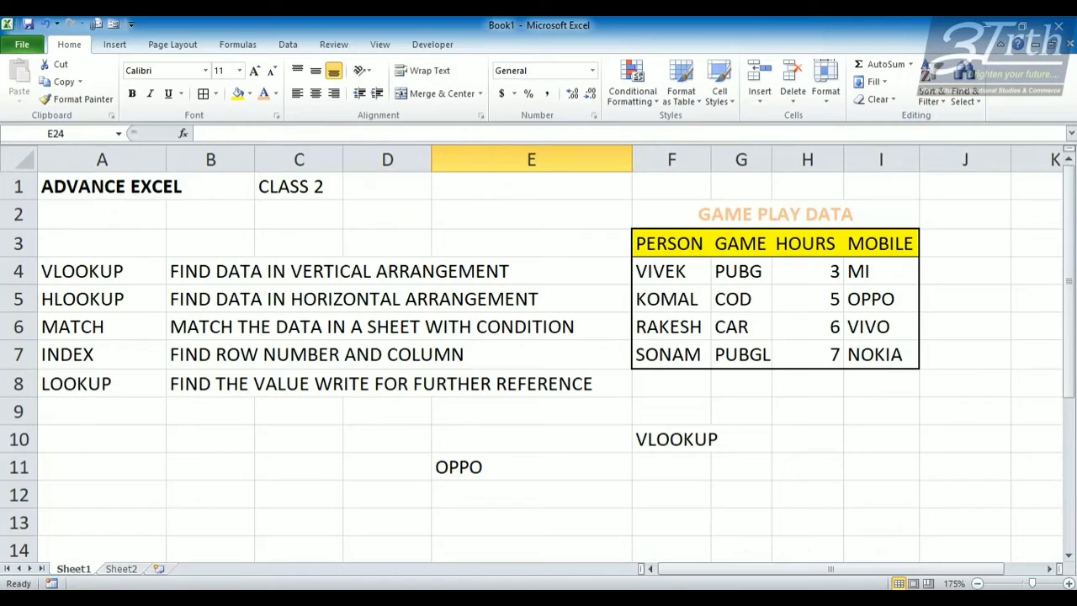
pyautogui.click(102, 327)
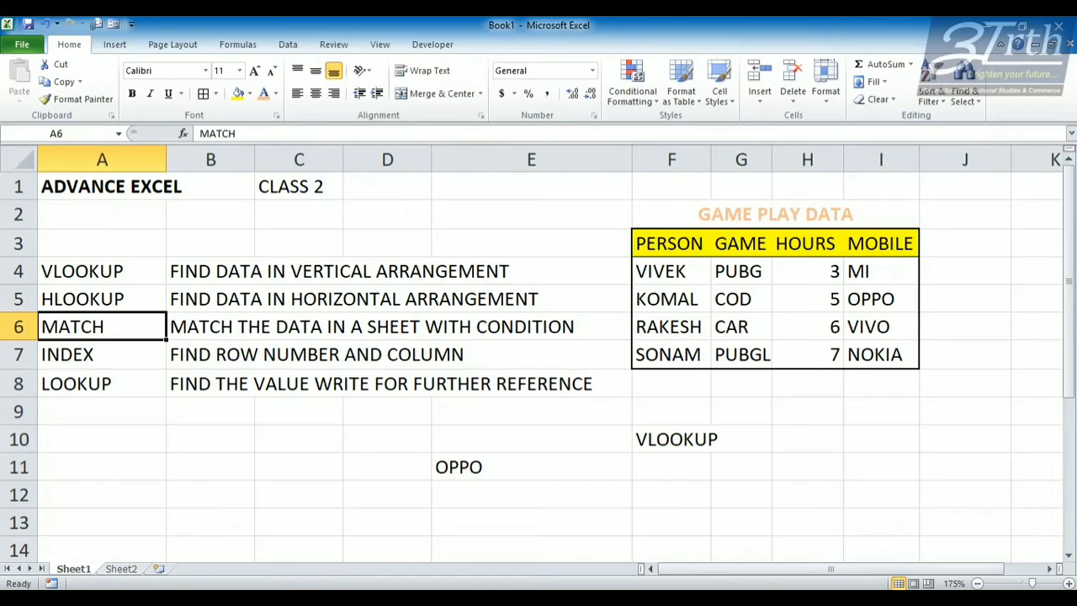
pyautogui.moveTo(808, 271); pyautogui.dragTo(808, 354)
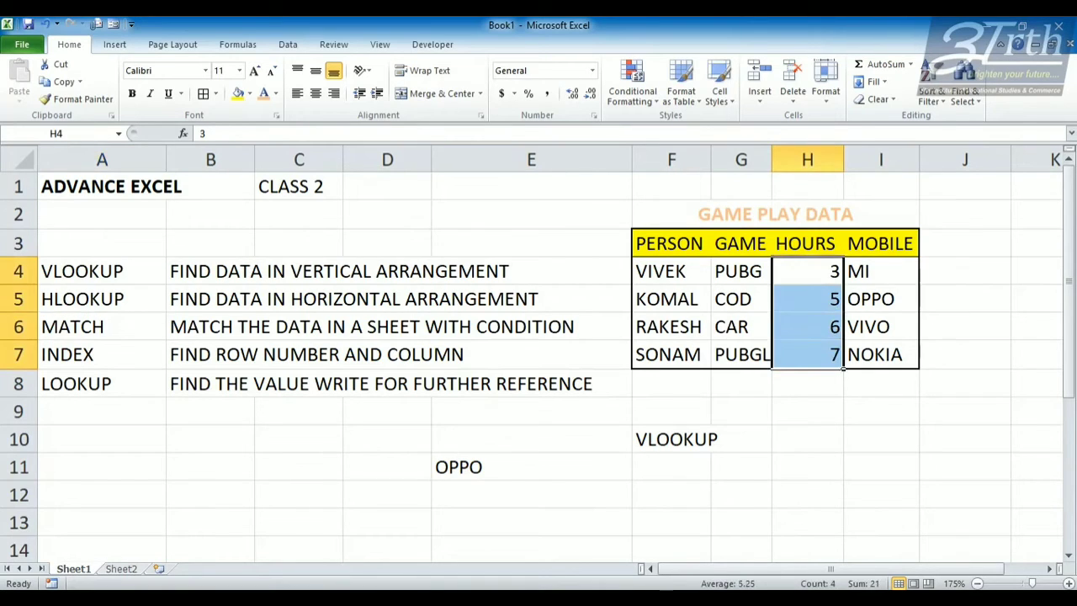
# Step: Label cell F12 MATCH and start a MATCH formula in G12 with lookup value H4 and lookup array H4:H7
pyautogui.click(672, 495)
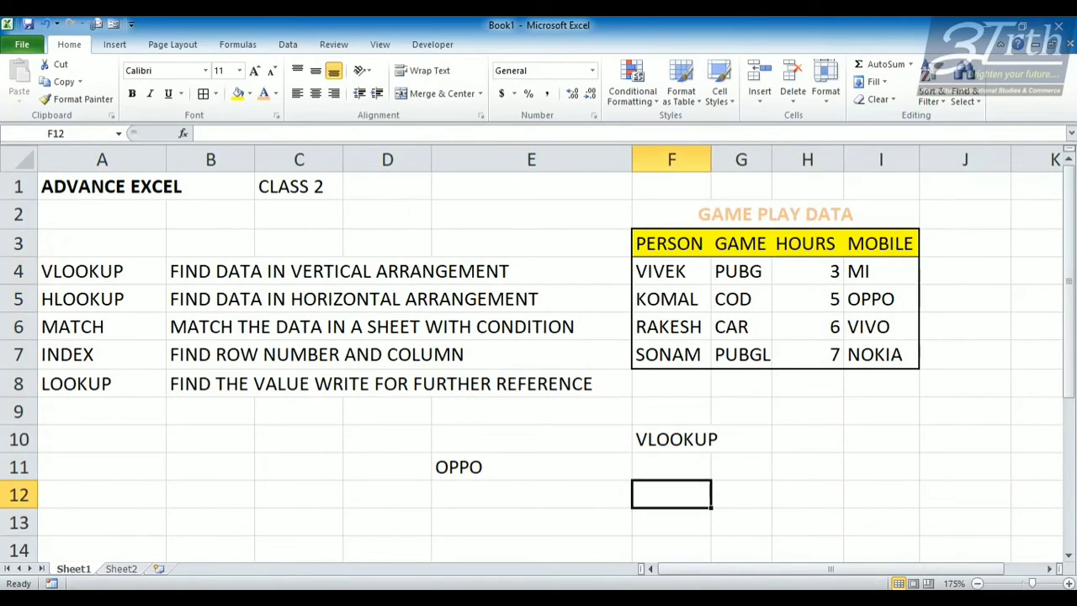
pyautogui.write('MATCH')
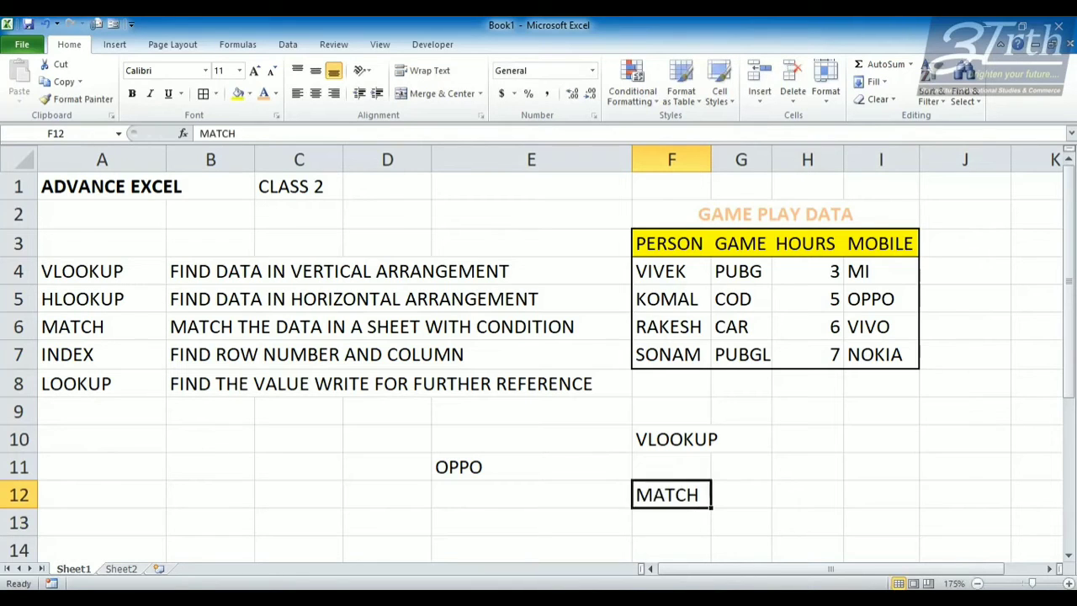
pyautogui.press('Tab')
pyautogui.write('=MATCH(')
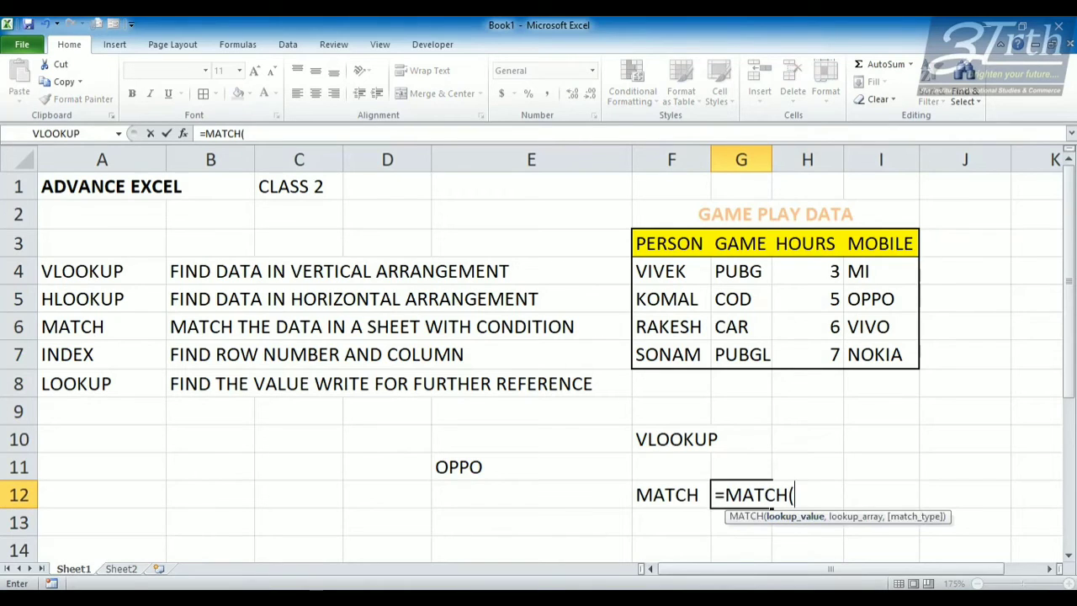
pyautogui.click(808, 271)
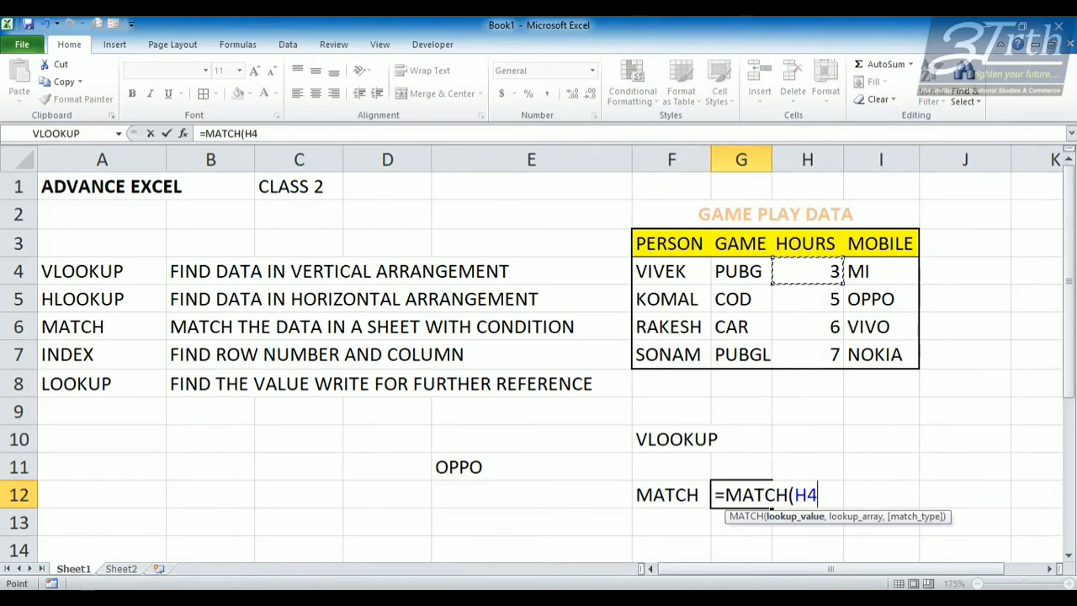
pyautogui.write(',')
pyautogui.moveTo(808, 271); pyautogui.dragTo(808, 354)
pyautogui.write(',')
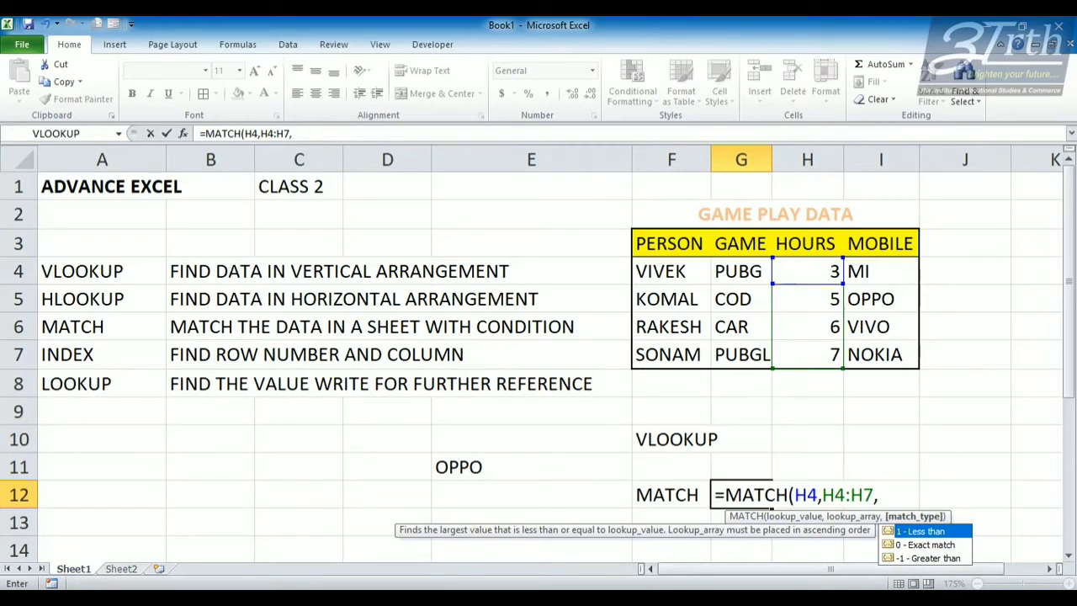
# Step: Complete the MATCH formula in G12 with match type 0 for an exact match, enter it and check it against H4
pyautogui.press('Down')
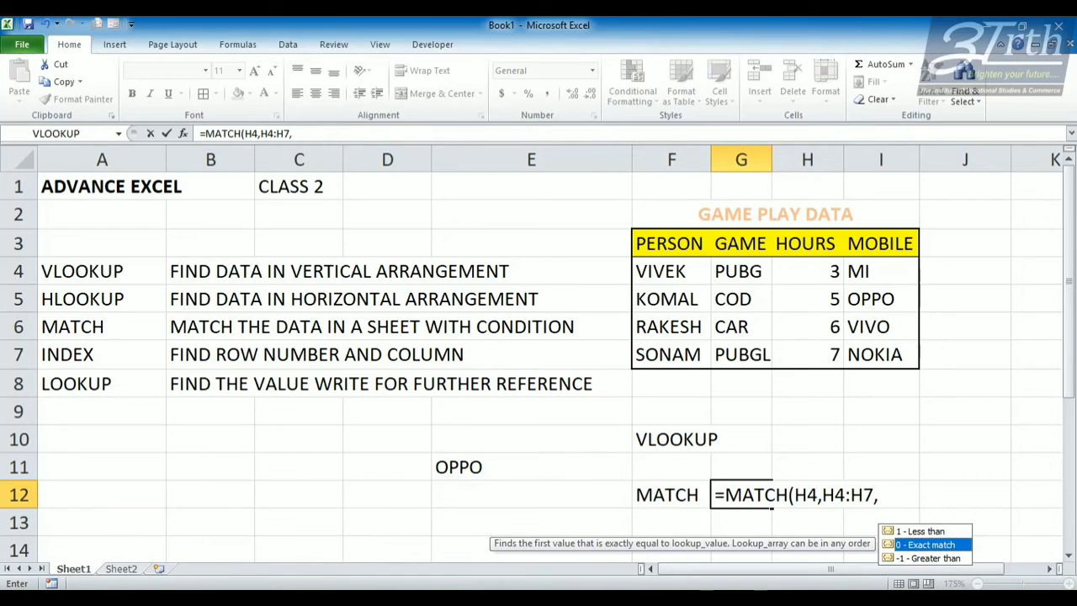
pyautogui.write('0')
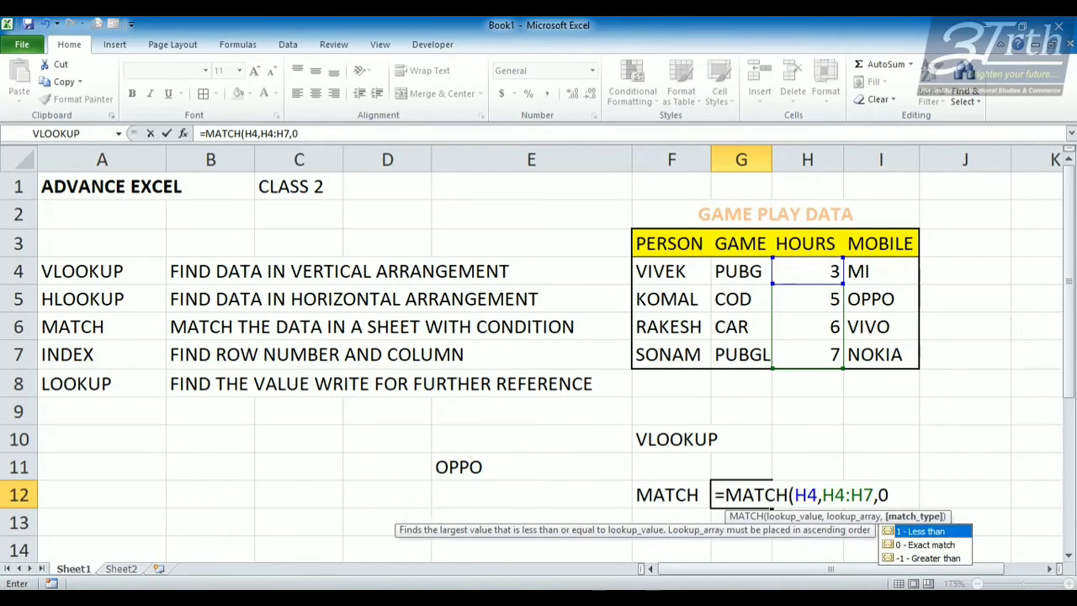
pyautogui.write(')')
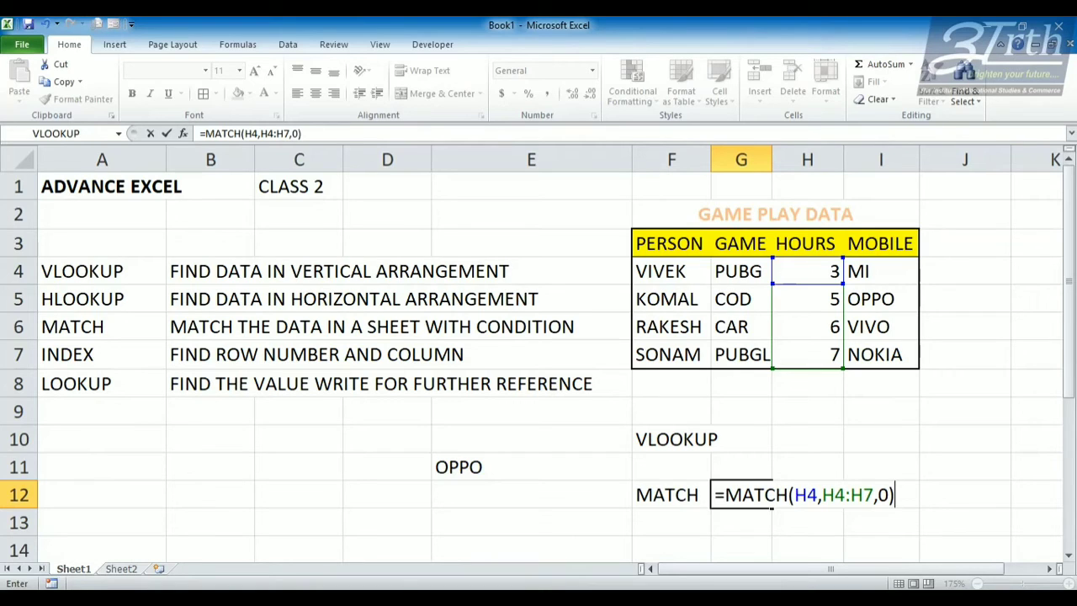
pyautogui.press('Return')
pyautogui.click(741, 495)
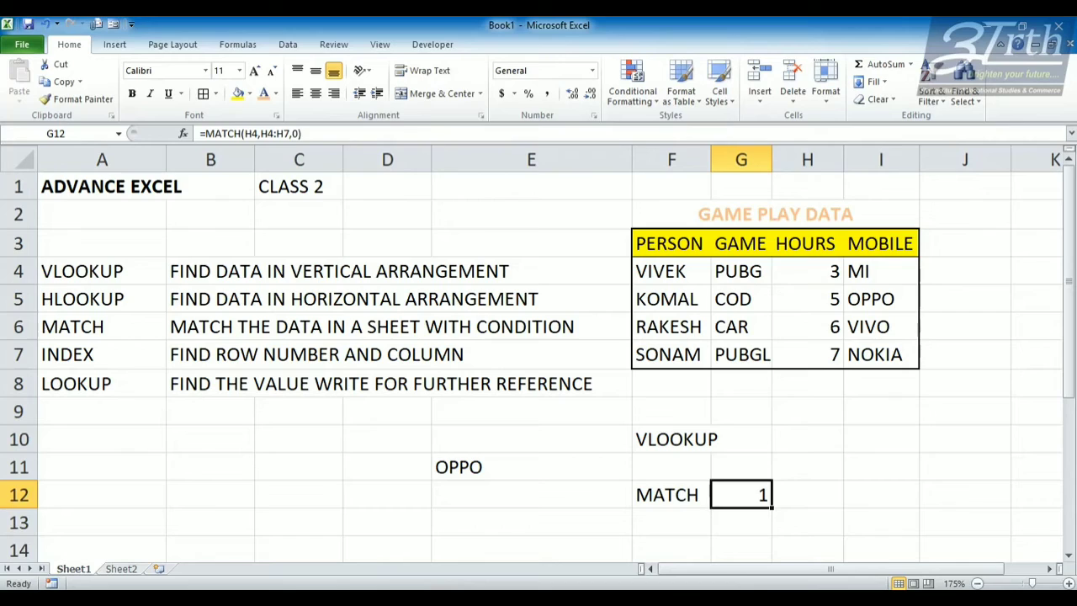
pyautogui.click(807, 271)
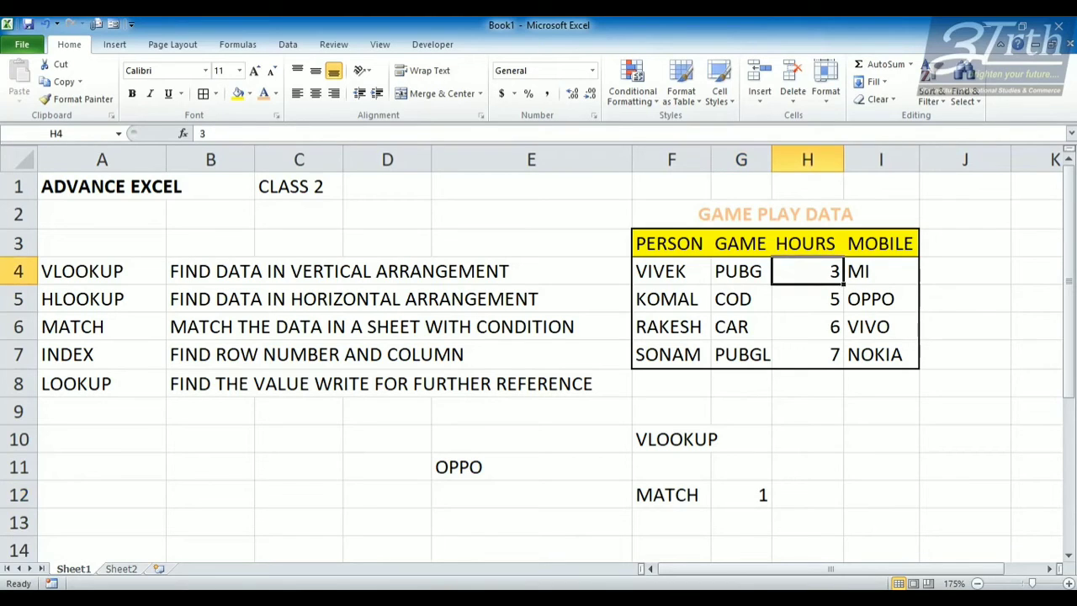
# Step: Label cell F13 MATCH and start a second MATCH formula in G13 with lookup value H6
pyautogui.click(670, 522)
pyautogui.click(807, 326)
pyautogui.click(671, 521)
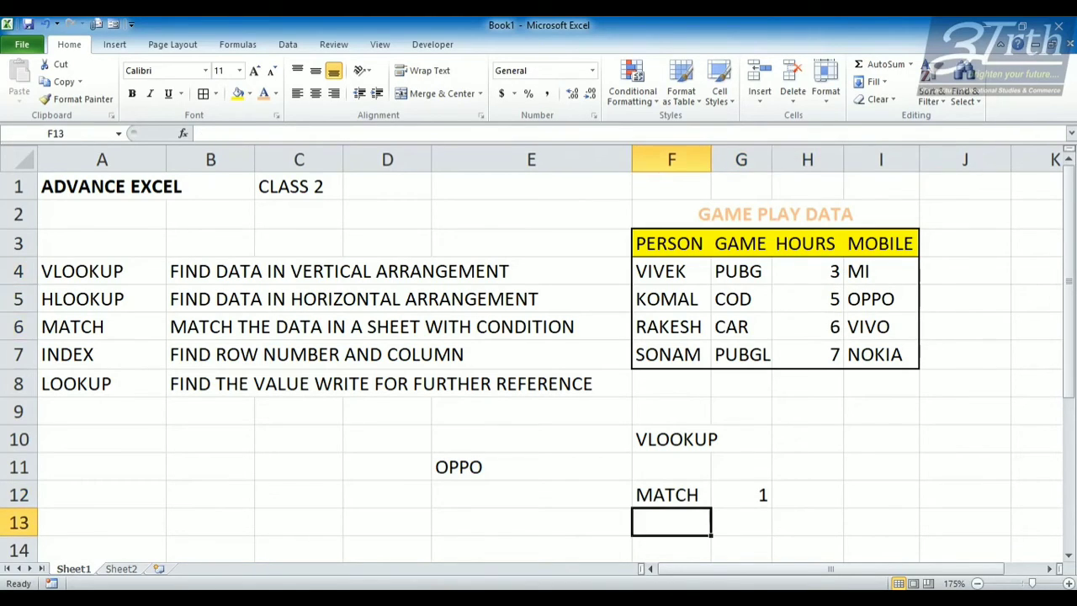
pyautogui.write('MATCH')
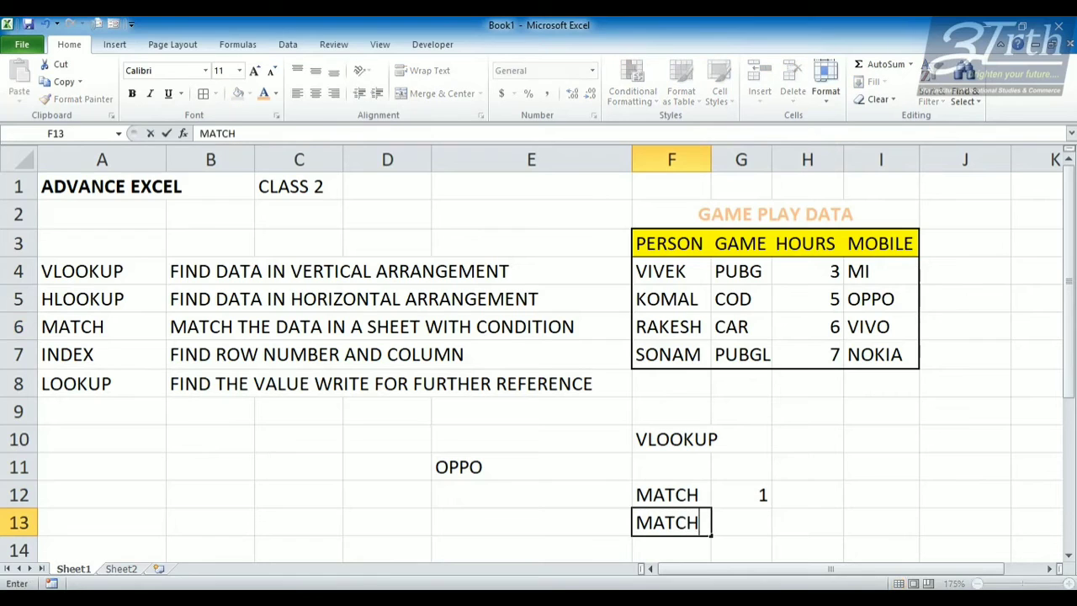
pyautogui.scroll(-1, 532, 353)
pyautogui.press('Right')
pyautogui.write('=MAT')
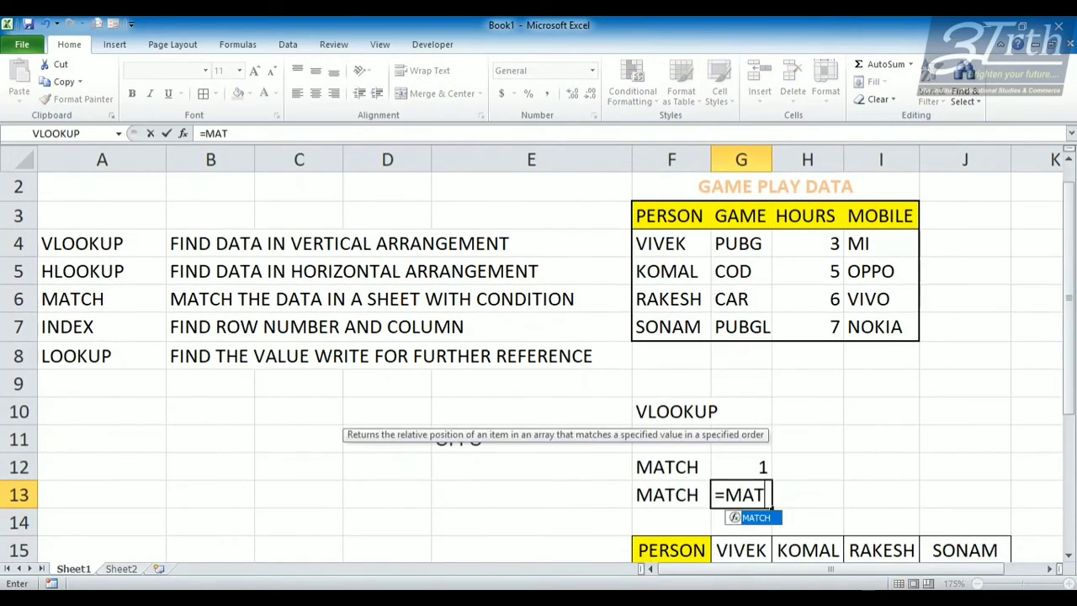
pyautogui.write('CH(')
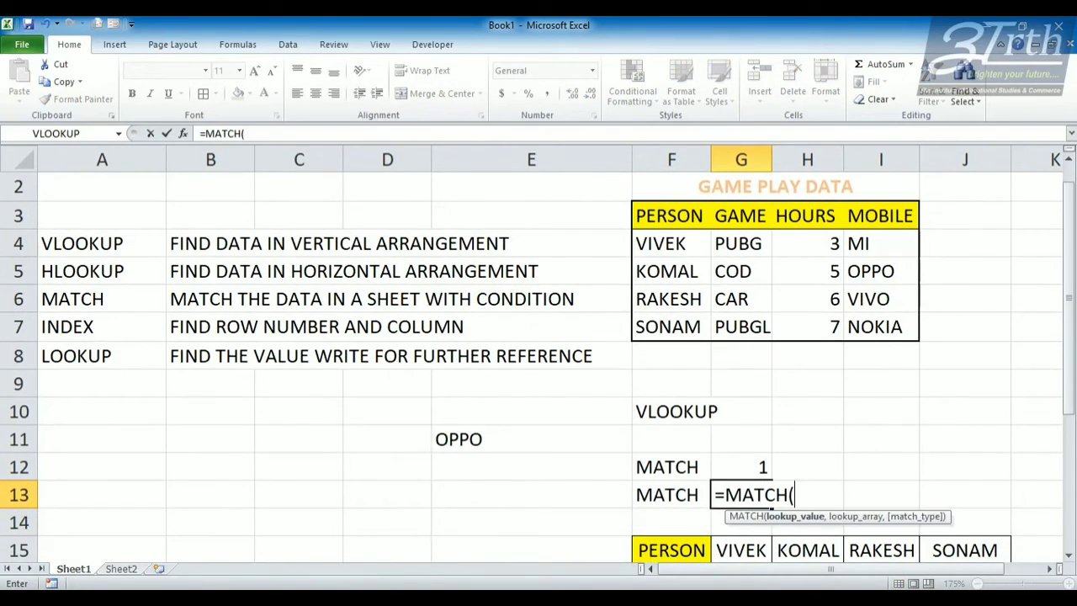
pyautogui.write('H6,')
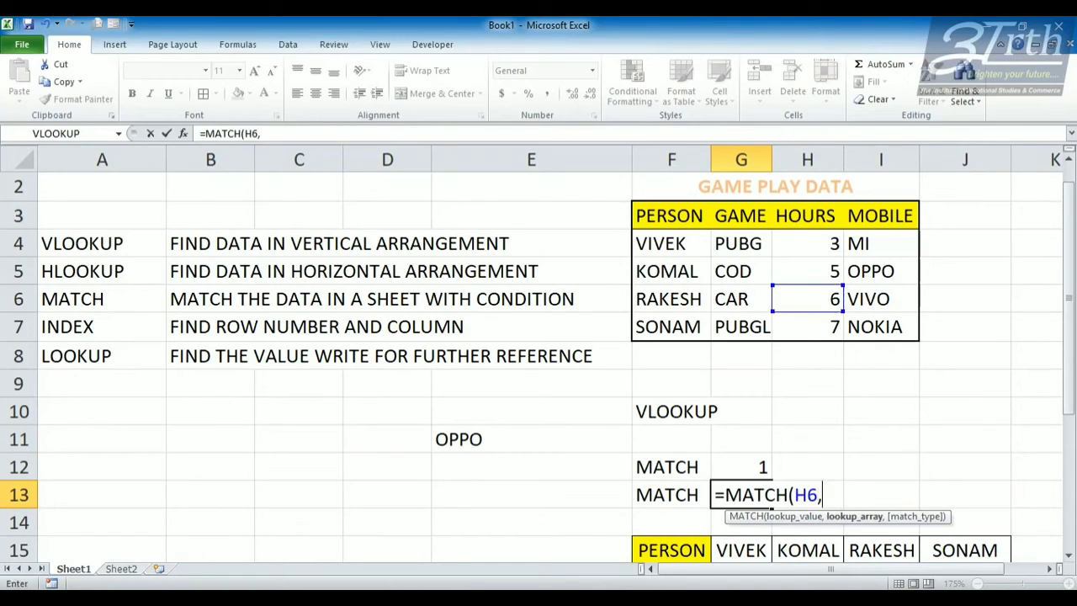
# Step: Complete the MATCH formula in G13 with lookup array H4:H7 and match type 0, and enter it
pyautogui.moveTo(808, 243); pyautogui.dragTo(829, 328)
pyautogui.write(',')
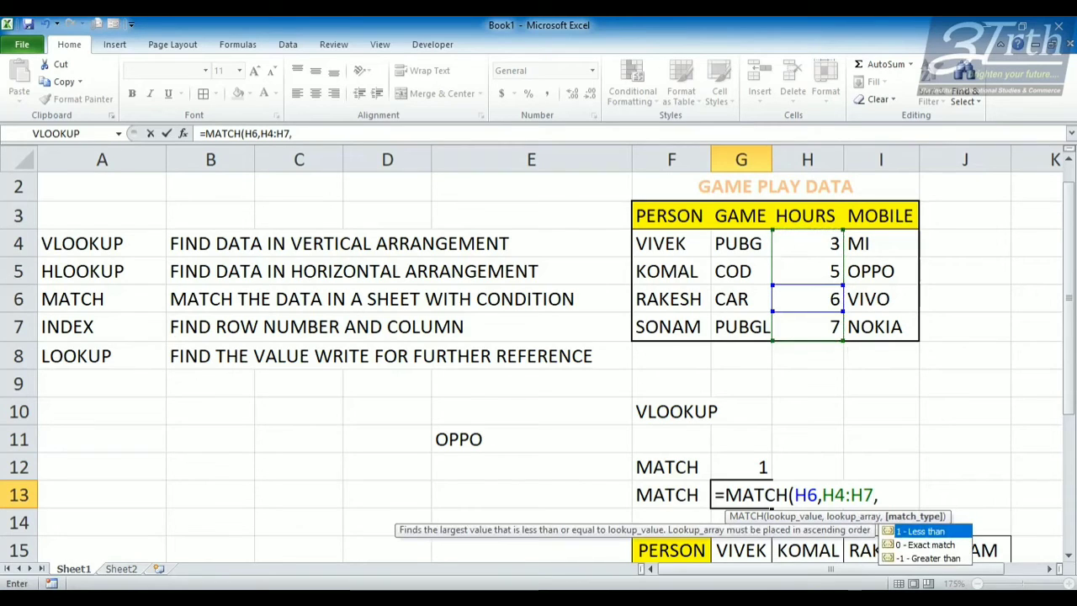
pyautogui.press('Down')
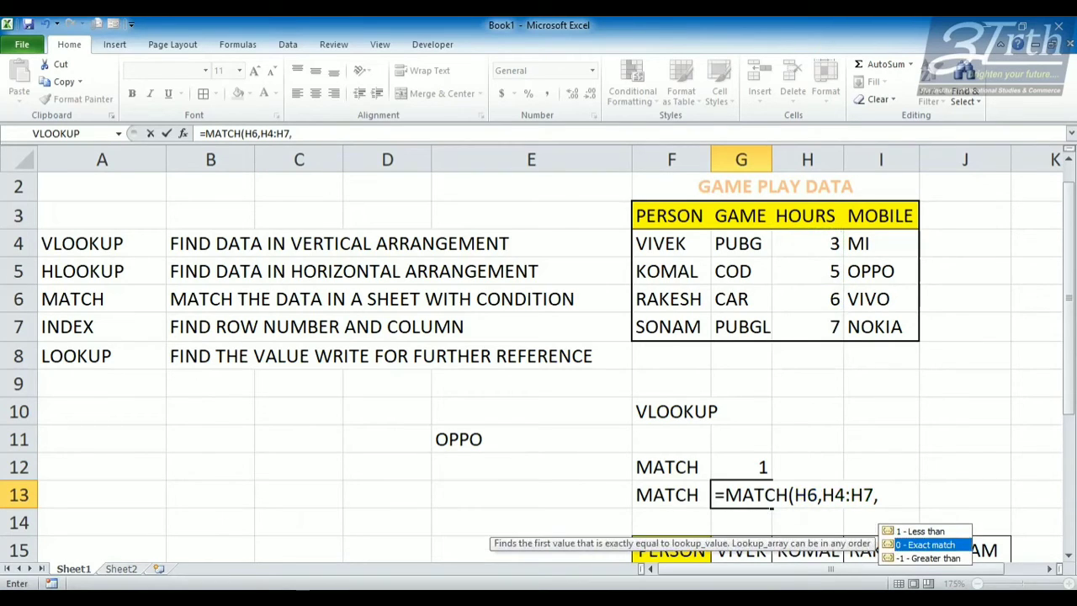
pyautogui.press('Tab')
pyautogui.write(')')
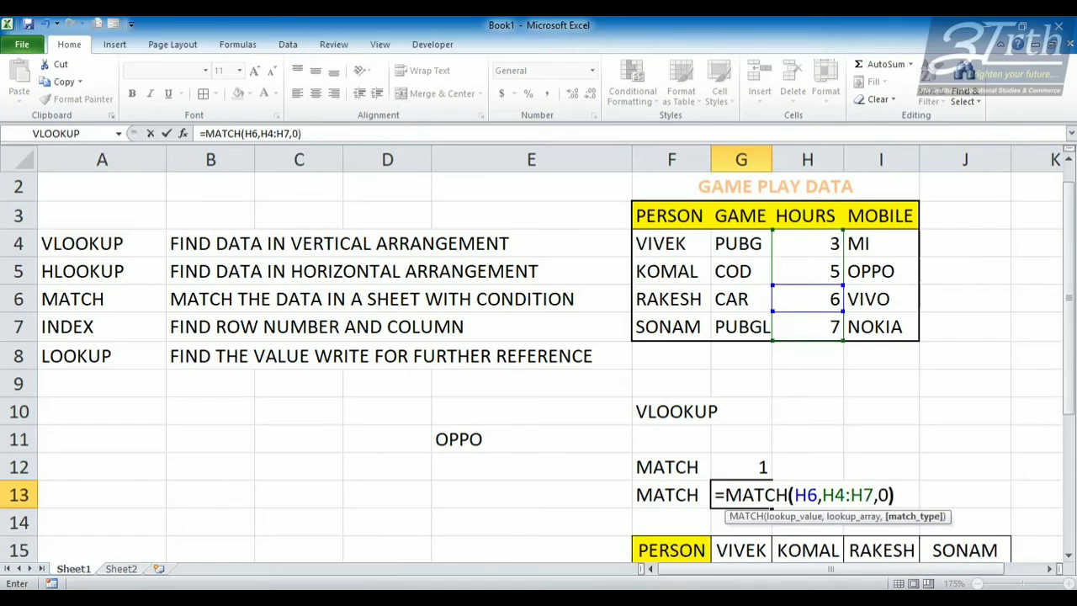
pyautogui.press('Return')
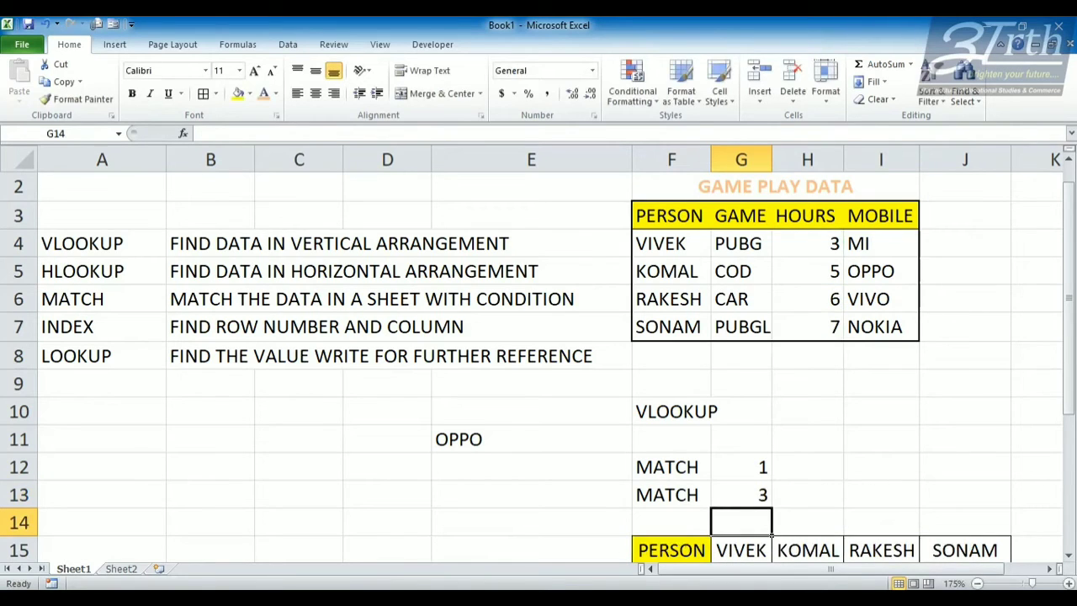
# Step: Compare the MATCH result in G13 with the positions of the HOURS values, and view the INDEX entry in A7
pyautogui.press('Up')
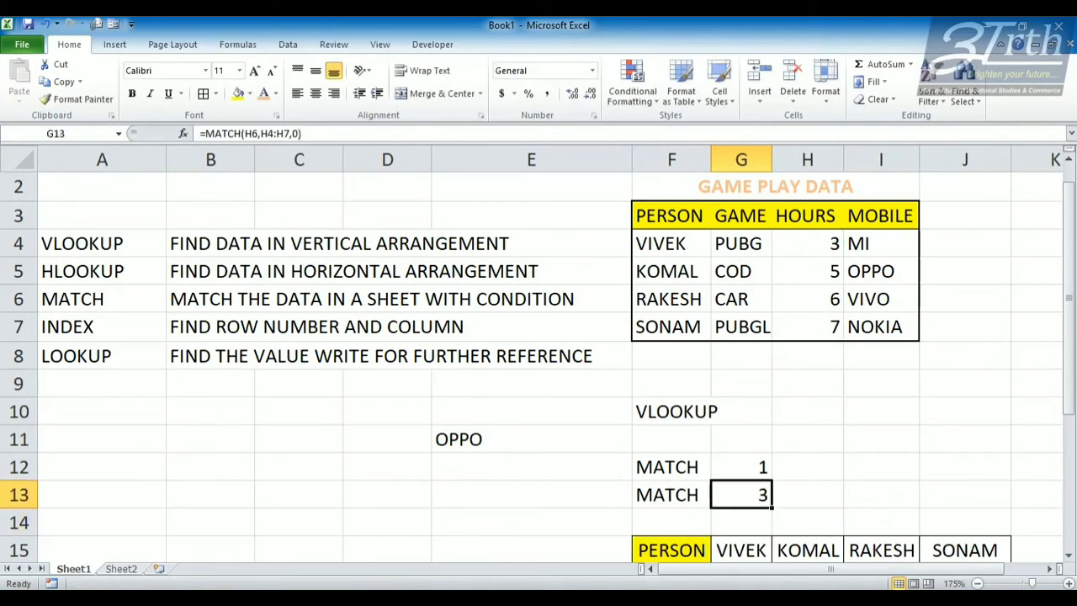
pyautogui.click(808, 299)
pyautogui.click(808, 244)
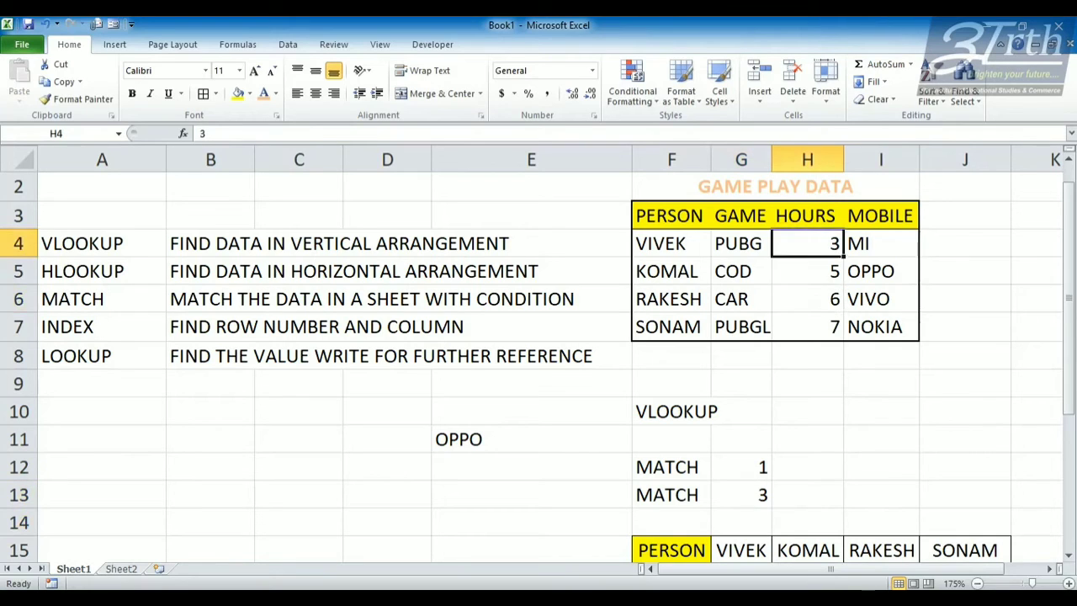
pyautogui.click(807, 271)
pyautogui.press('Down')
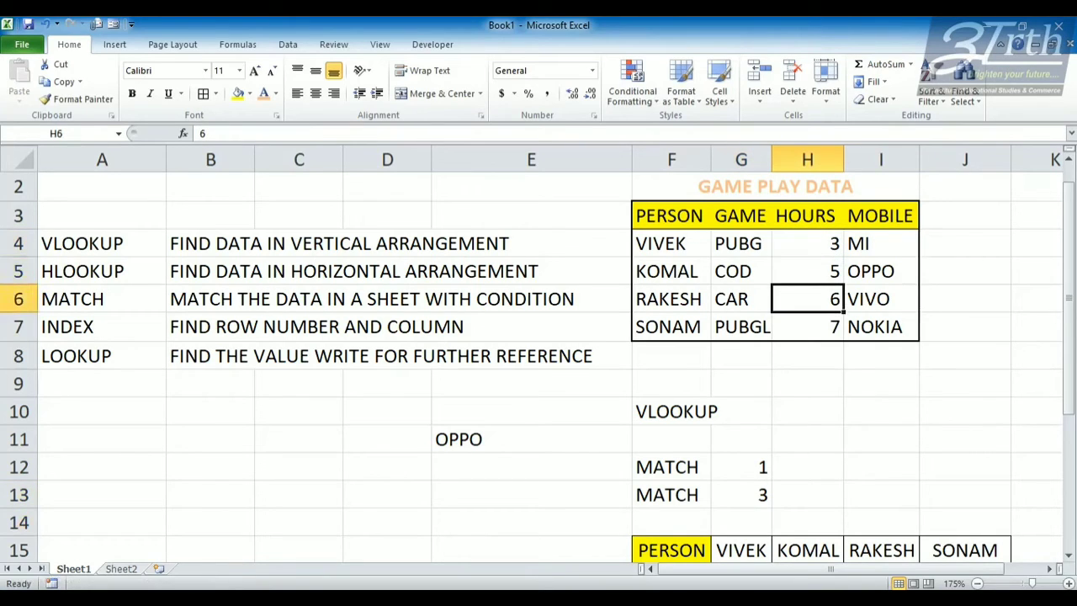
pyautogui.click(102, 327)
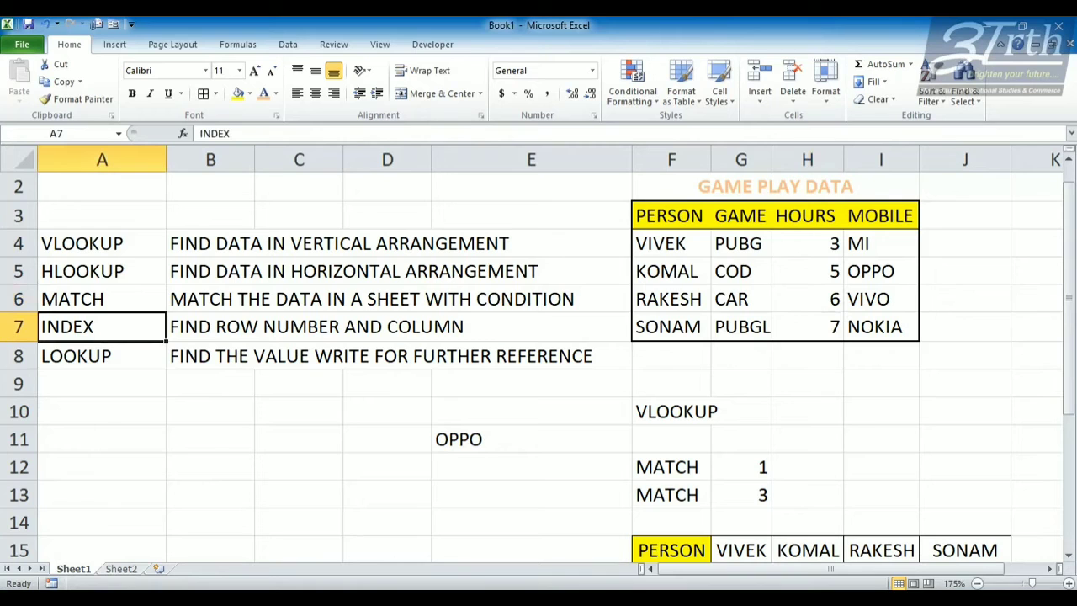
# Step: Copy the PERSON and GAME columns F3:G6 of the original table to the empty area starting at F25
pyautogui.scroll(-3, 538, 362)
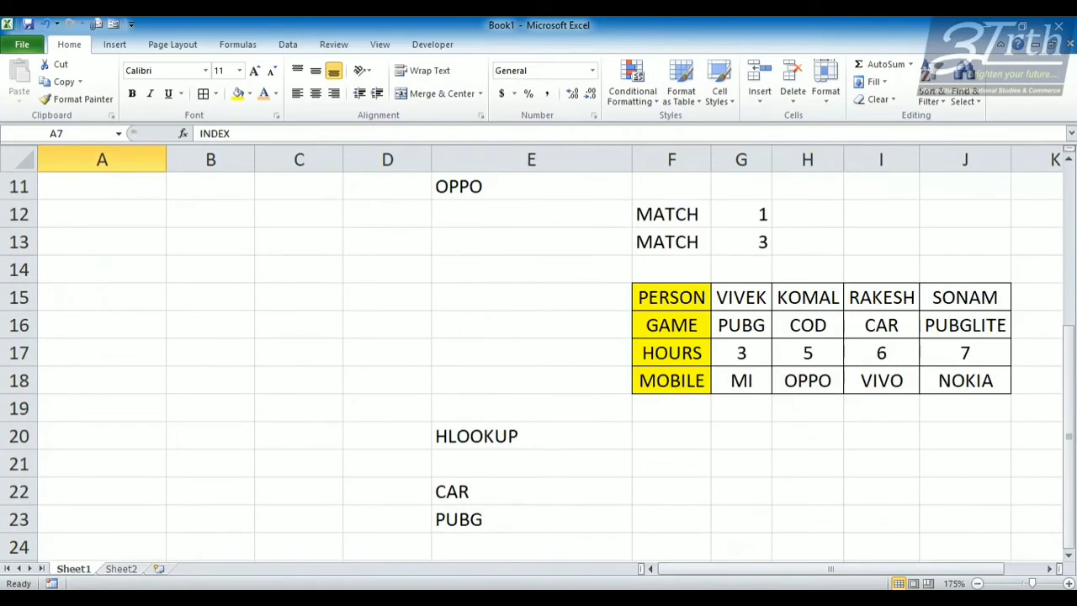
pyautogui.scroll(3, 538, 362)
pyautogui.moveTo(671, 271); pyautogui.dragTo(741, 327)
pyautogui.moveTo(672, 244); pyautogui.dragTo(741, 327)
pyautogui.hotkey('ctrl', 'c')
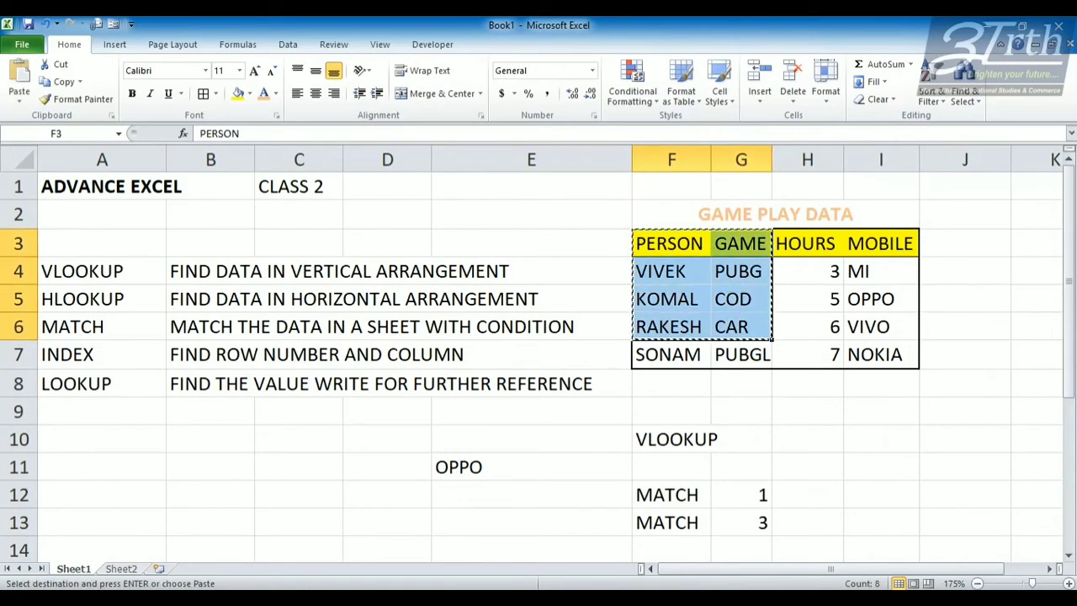
pyautogui.scroll(-7, 538, 362)
pyautogui.click(671, 269)
pyautogui.hotkey('ctrl', 'v')
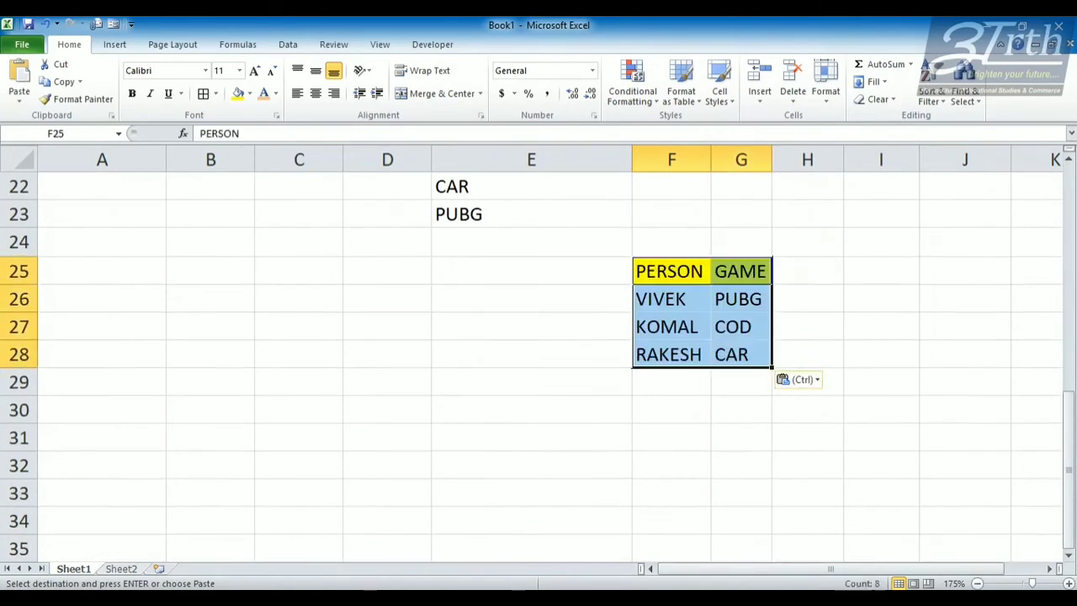
pyautogui.press('Escape')
# Step: Enter =INDEX(F26:G28,3,2) in cell E30 to return the value in row 3, column 2, and review its arguments
pyautogui.click(531, 410)
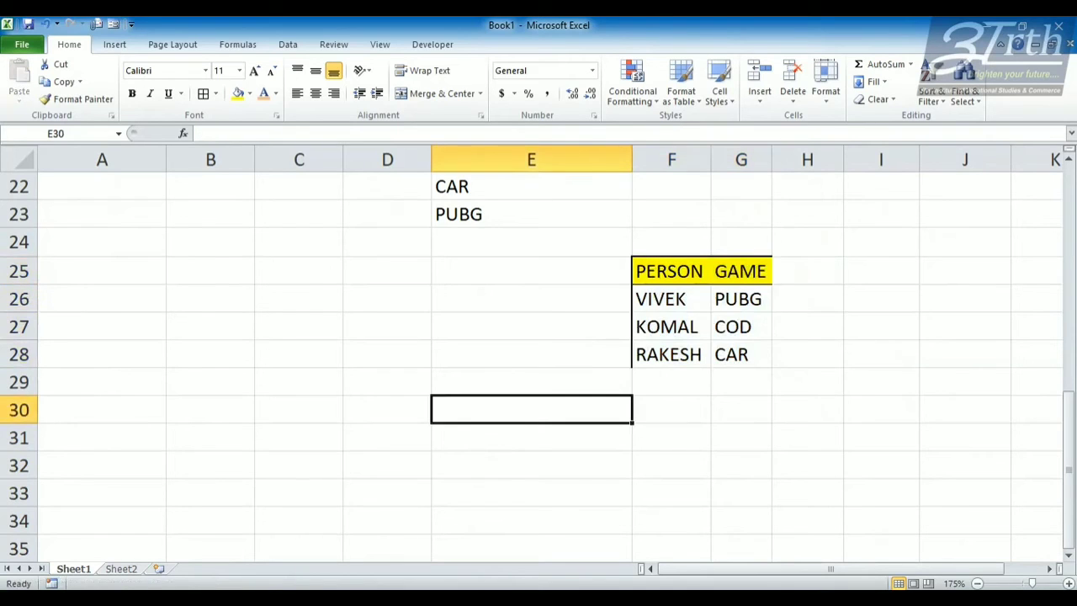
pyautogui.write('=INDEX(')
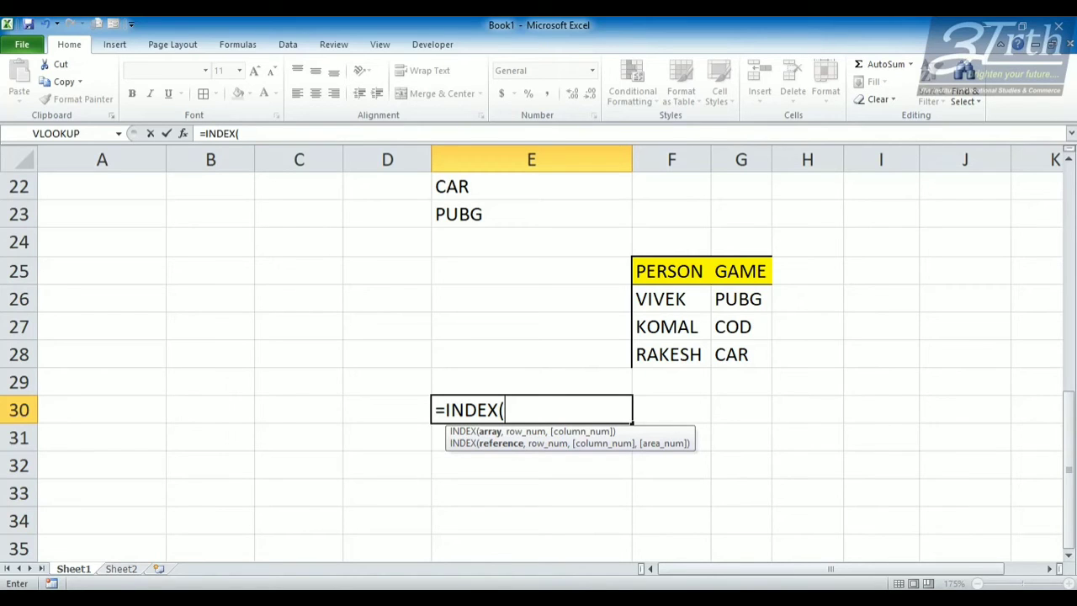
pyautogui.moveTo(665, 299); pyautogui.dragTo(761, 358)
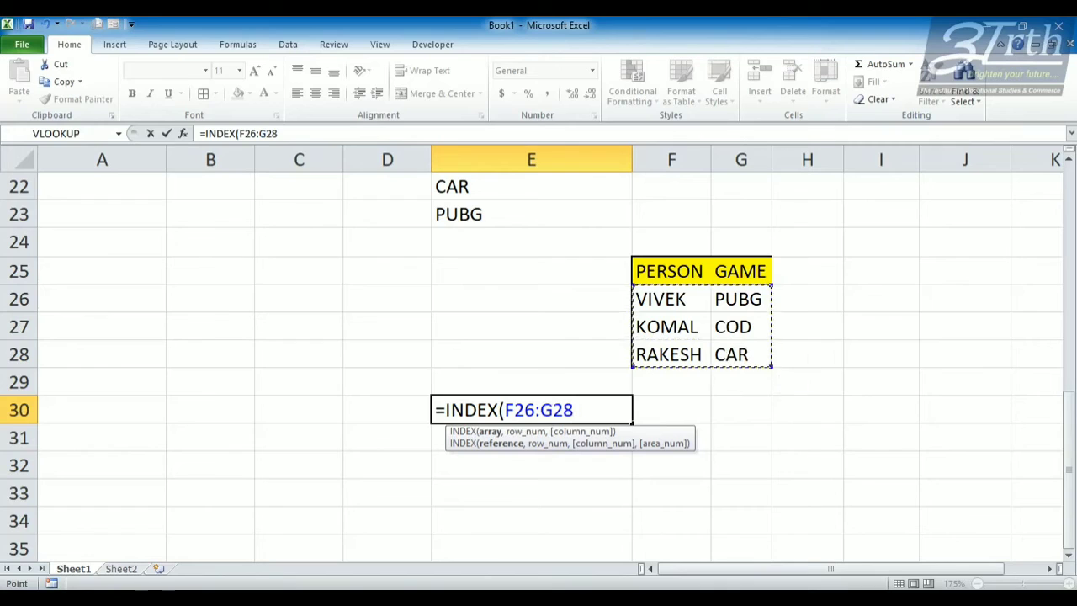
pyautogui.write(',')
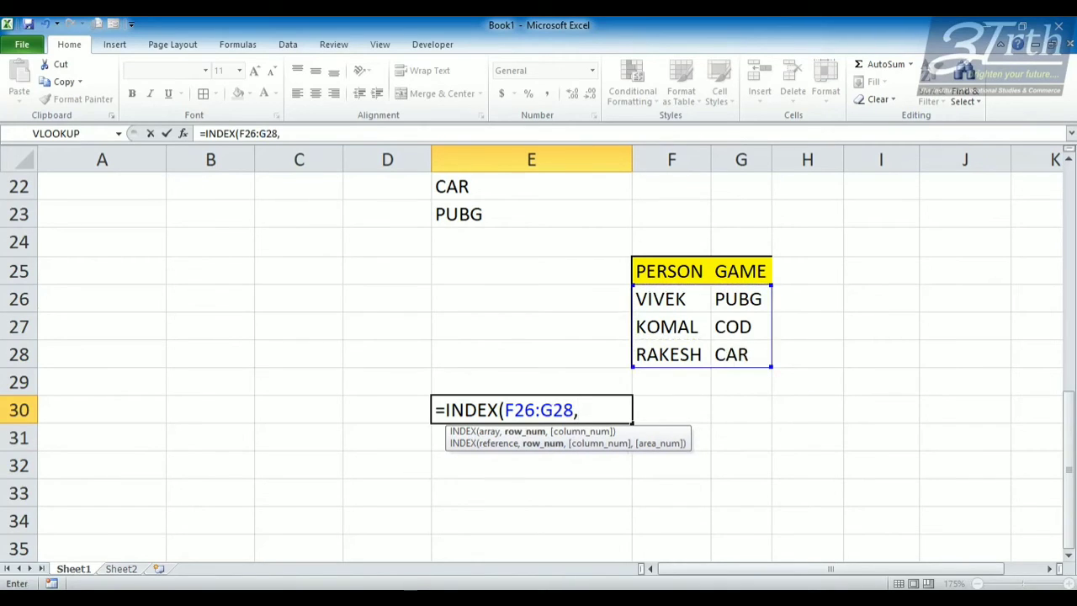
pyautogui.write('3,2)')
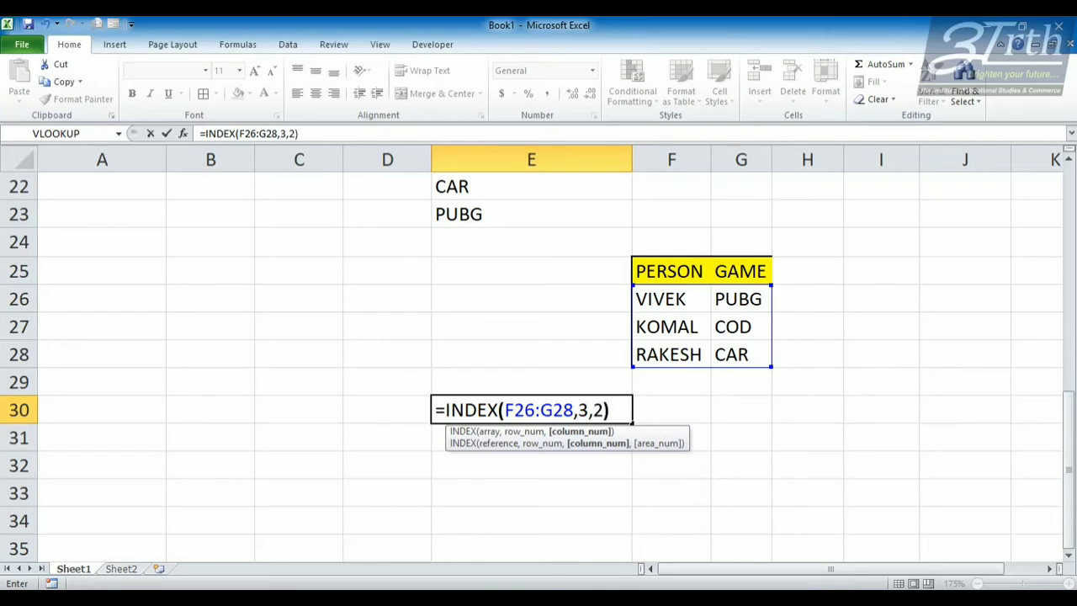
pyautogui.press('Return')
pyautogui.click(531, 410)
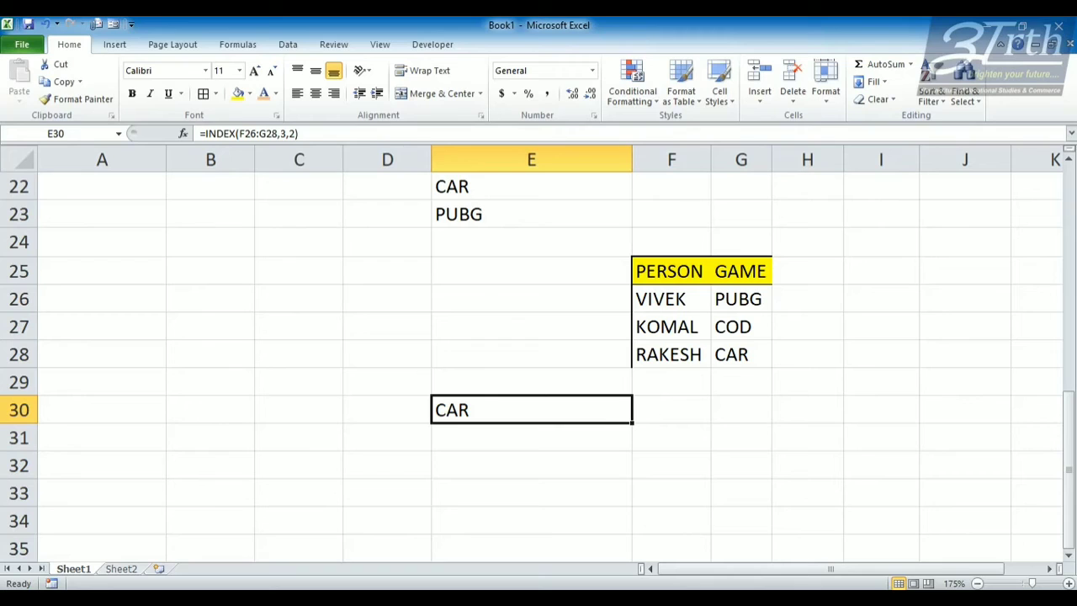
pyautogui.press('F2')
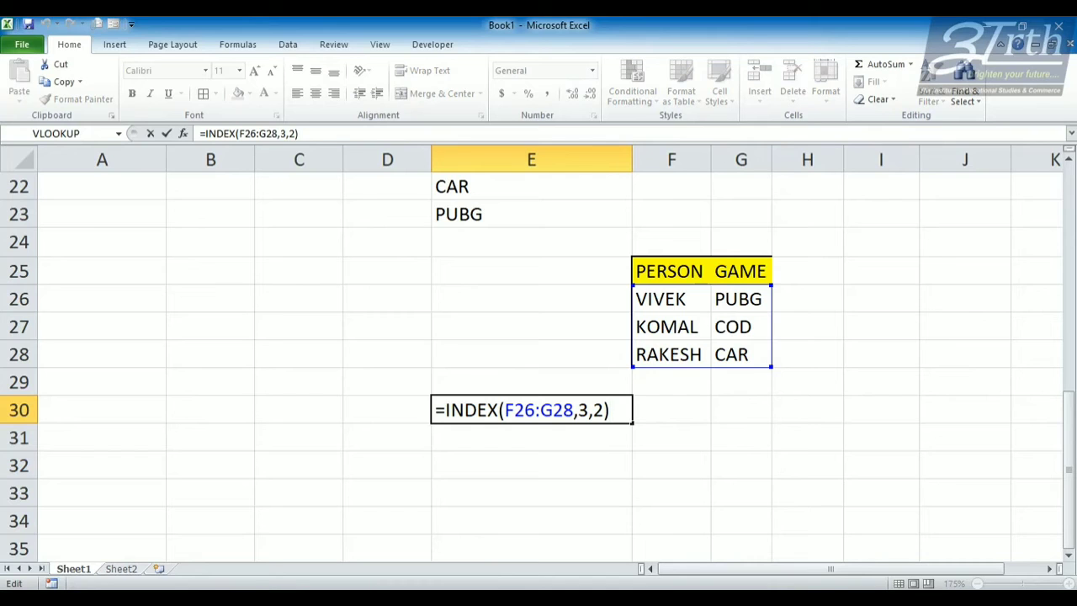
pyautogui.hotkey('ctrl', 'Return')
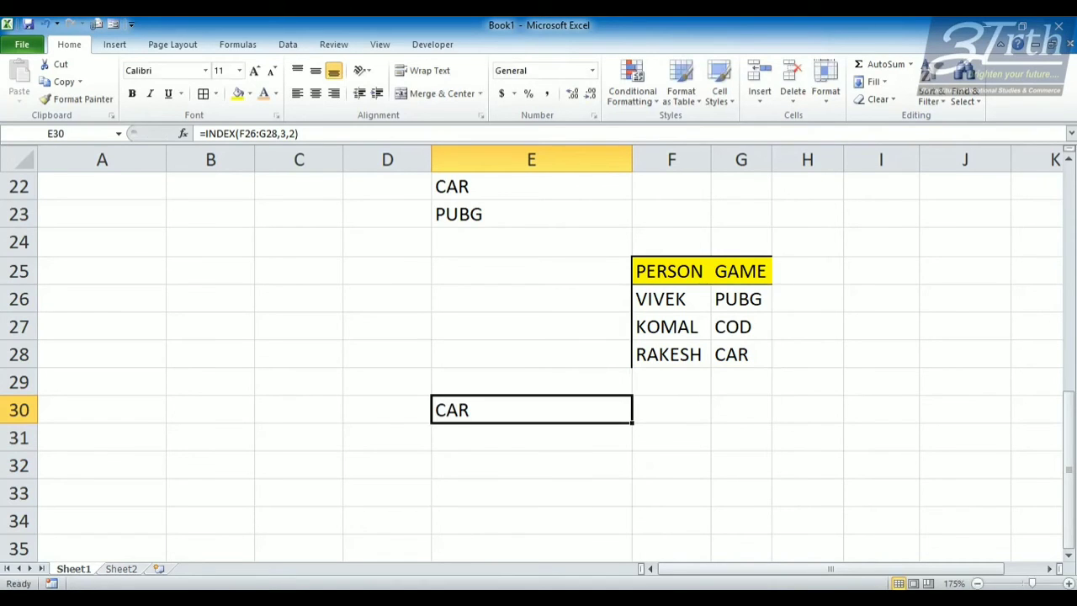
pyautogui.scroll(7, 538, 353)
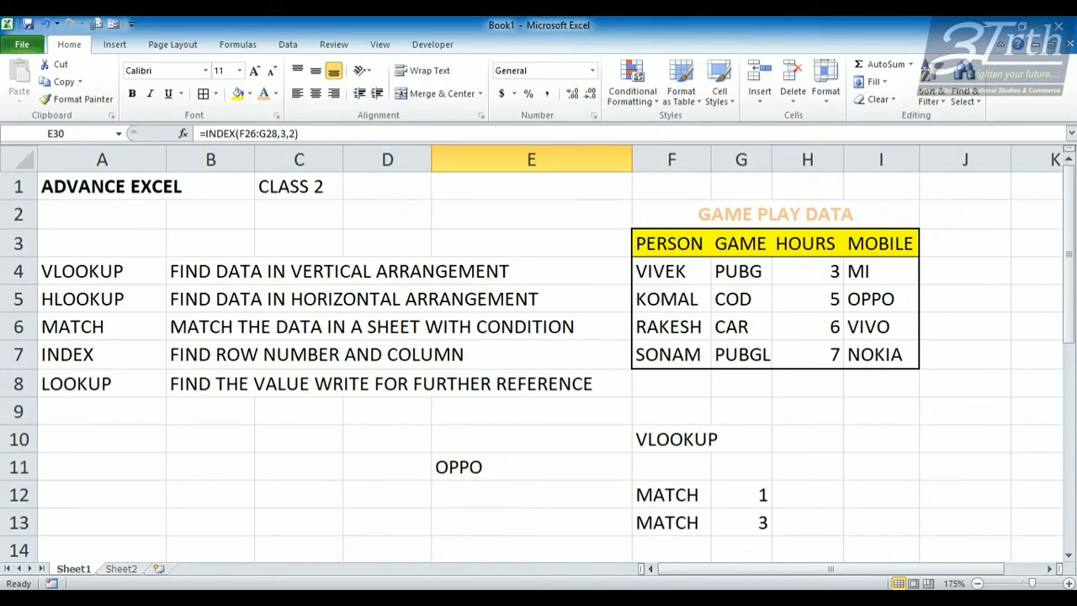
# Step: Enter the label LOOKUP in cell F9, above the VLOOKUP label
pyautogui.moveTo(387, 440); pyautogui.dragTo(531, 495)
pyautogui.click(387, 522)
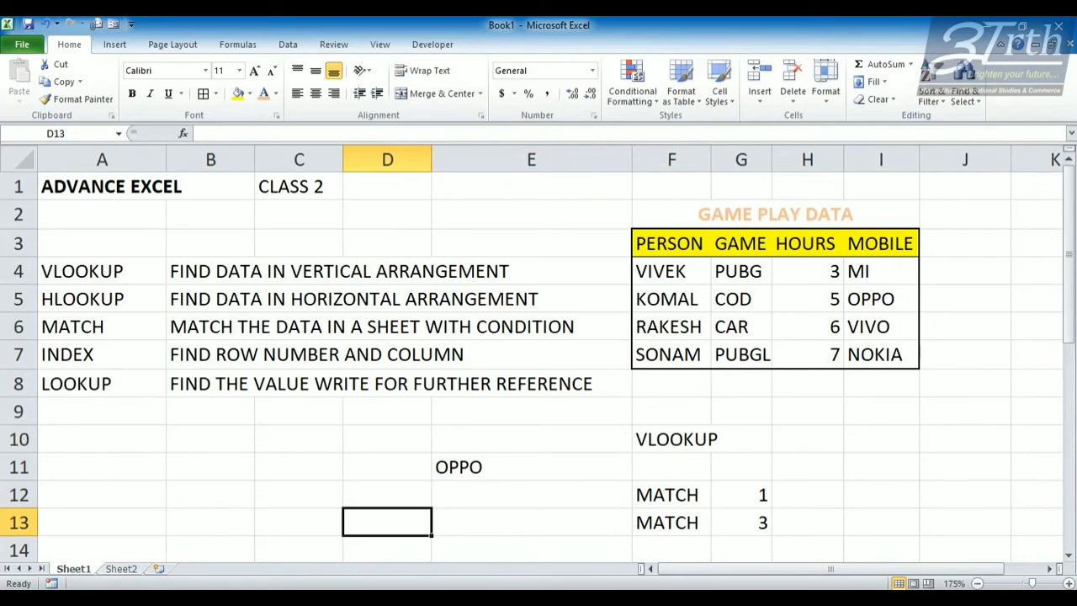
pyautogui.click(672, 412)
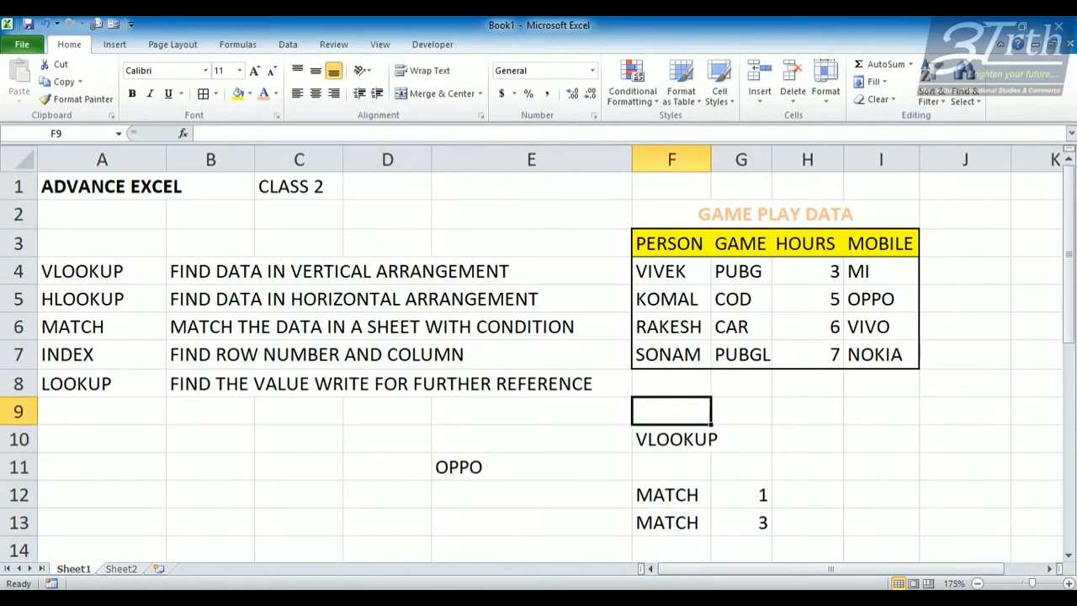
pyautogui.write('LOOKUP')
pyautogui.press('Return')
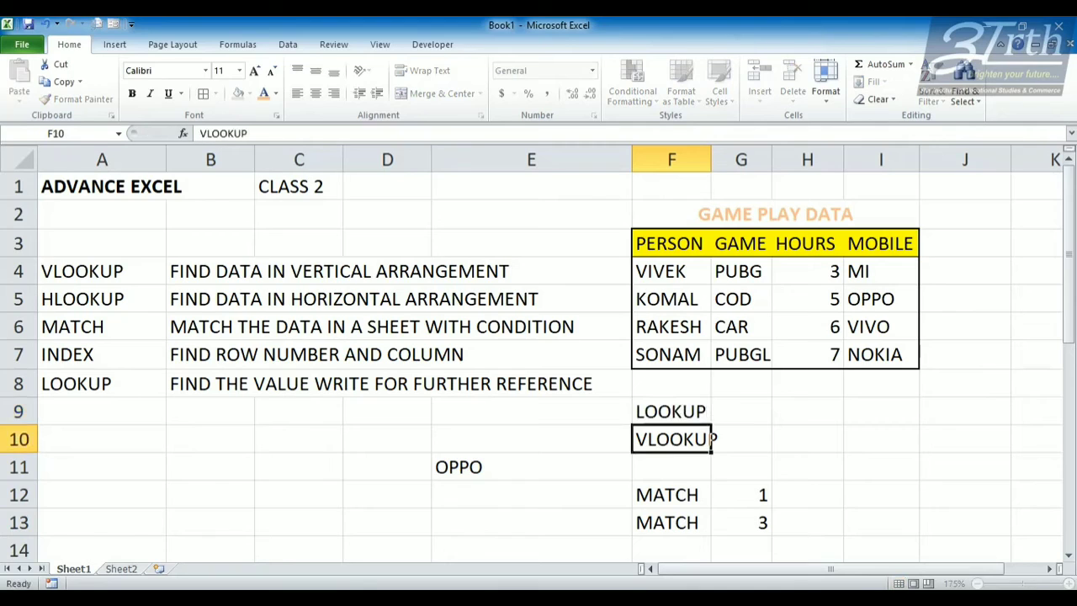
# Step: Try to find the mobile for the person in F6 by entering =LOOKUP(F6,F4:I7,4) in cell G9
pyautogui.press('Up')
pyautogui.press('Right')
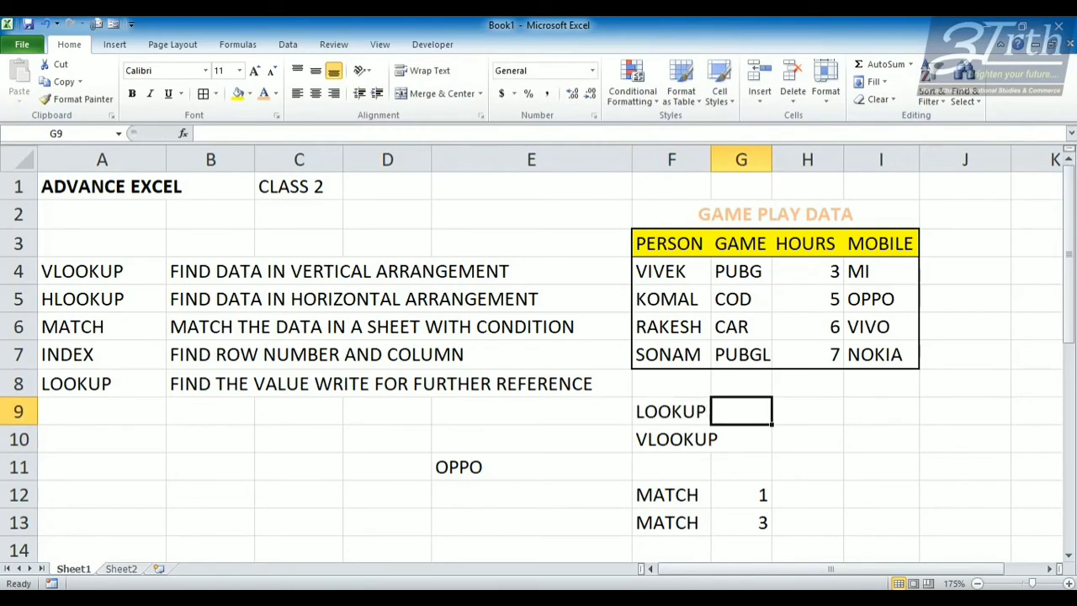
pyautogui.click(671, 326)
pyautogui.click(881, 327)
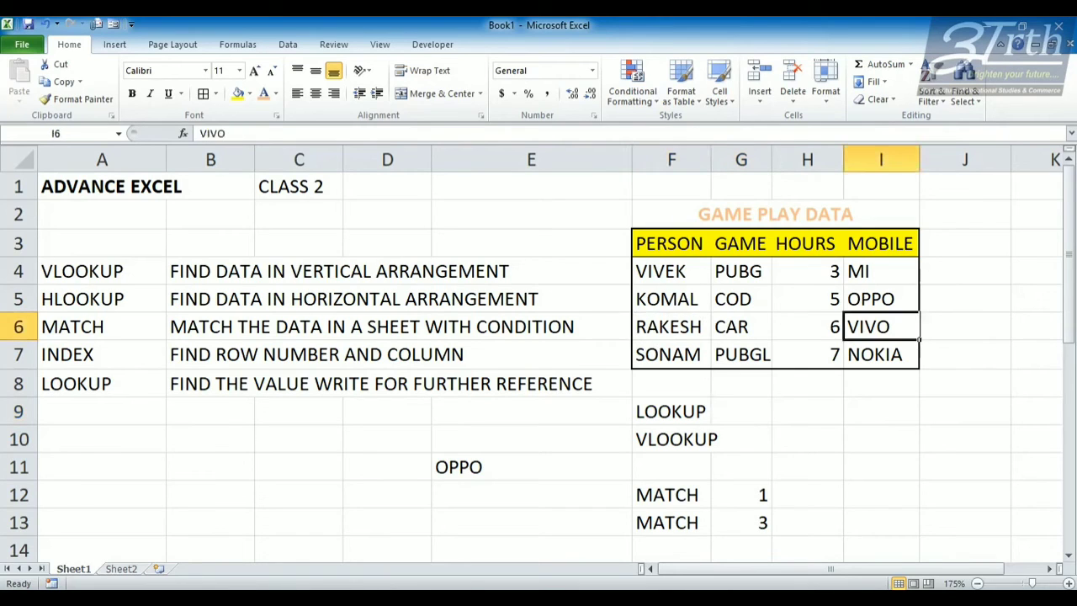
pyautogui.click(740, 410)
pyautogui.write('=')
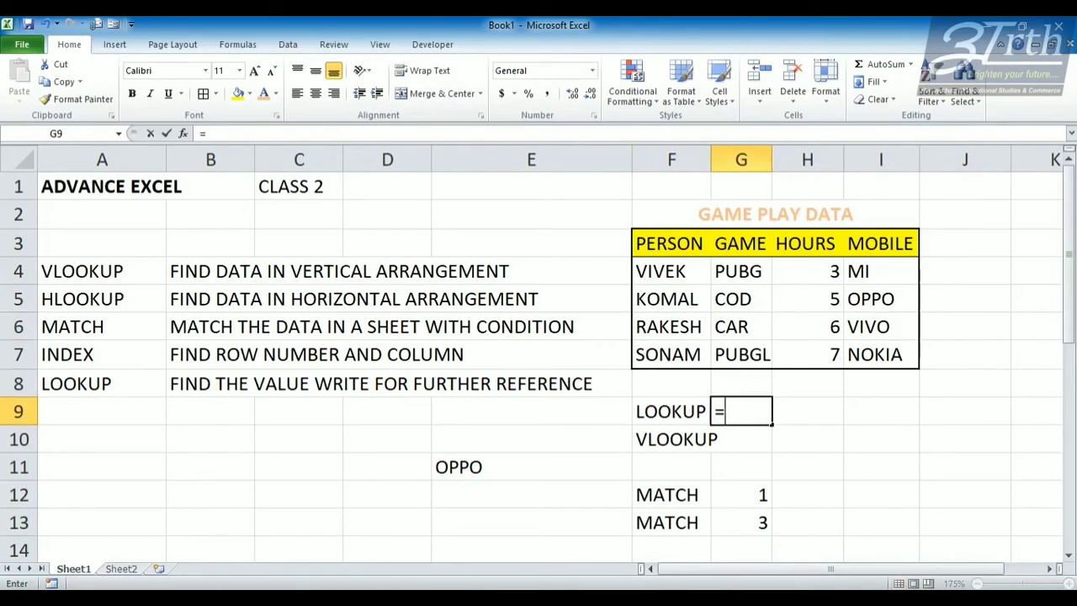
pyautogui.write('LOOKUP(')
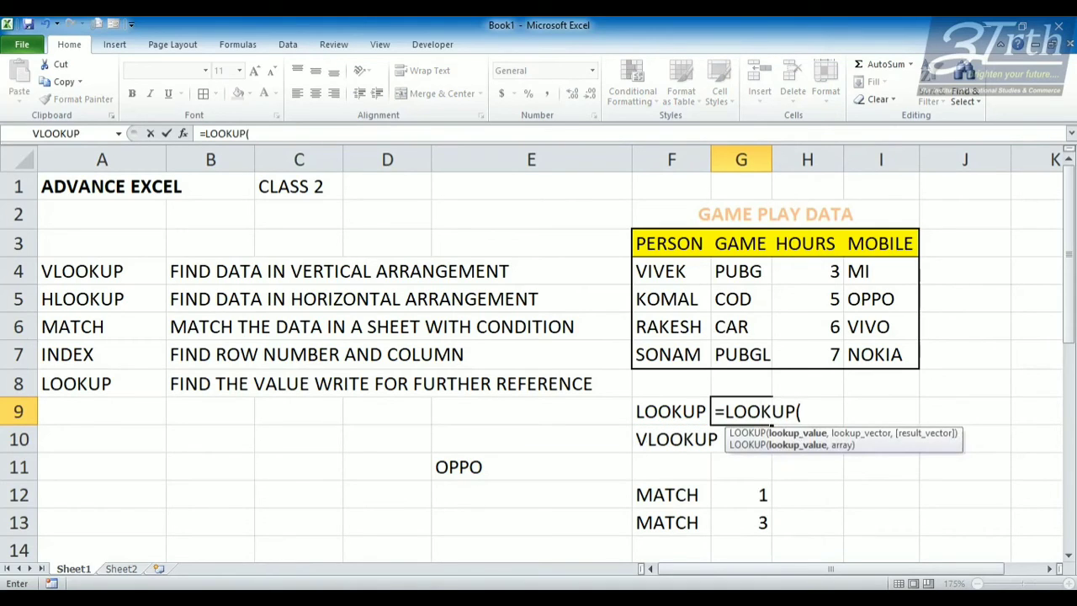
pyautogui.click(671, 326)
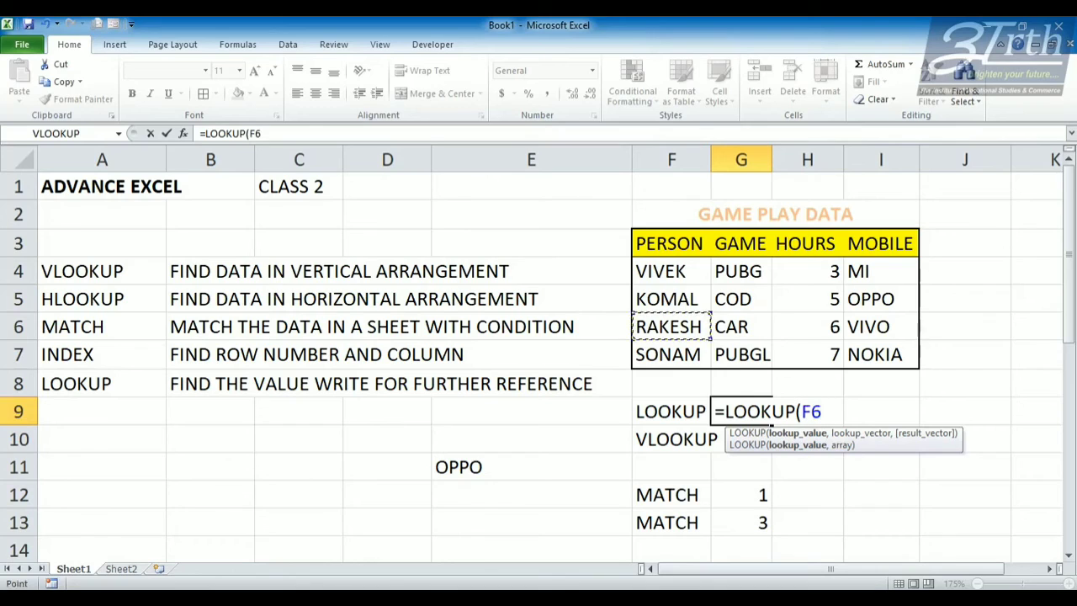
pyautogui.write(',')
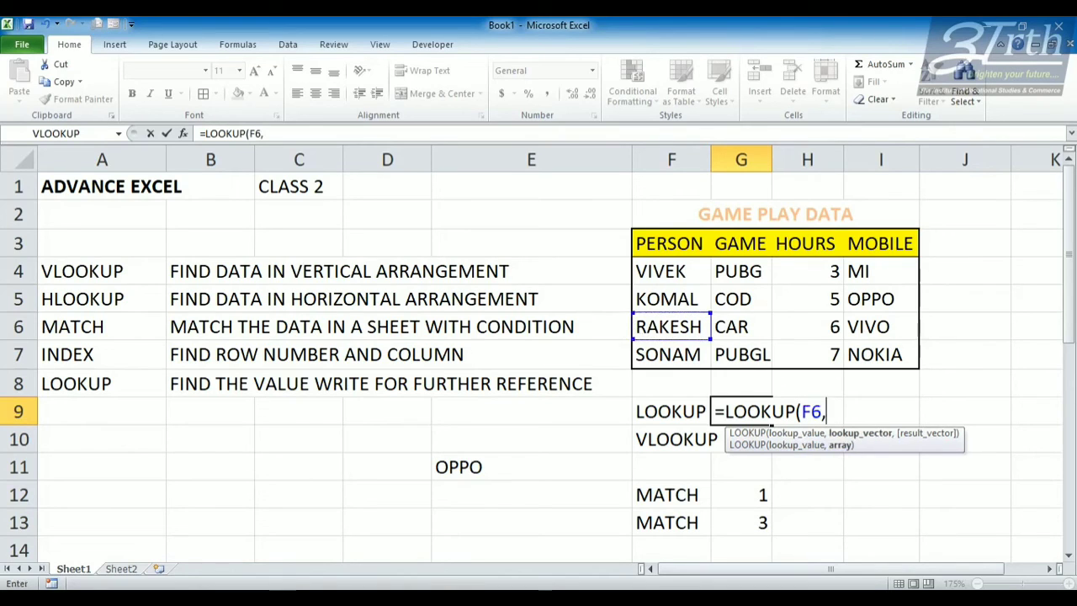
pyautogui.moveTo(661, 271); pyautogui.dragTo(904, 357)
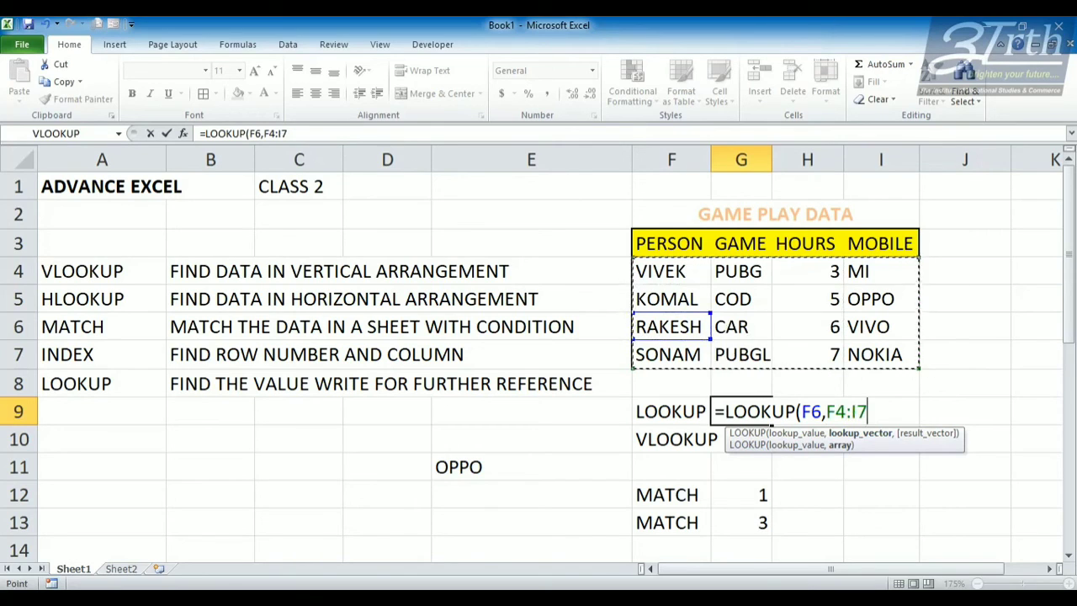
pyautogui.write(',')
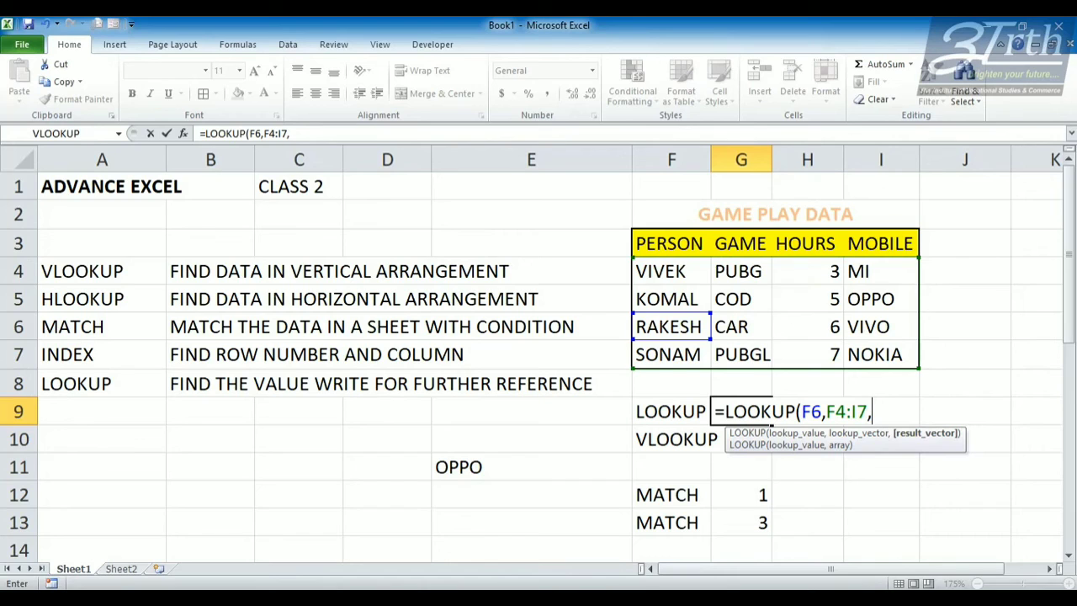
pyautogui.write('4)')
pyautogui.press('Return')
# Step: Replace the third argument of the LOOKUP formula in G9 with the MOBILE range I4:I7 and enter it
pyautogui.click(716, 412)
pyautogui.press('F2')
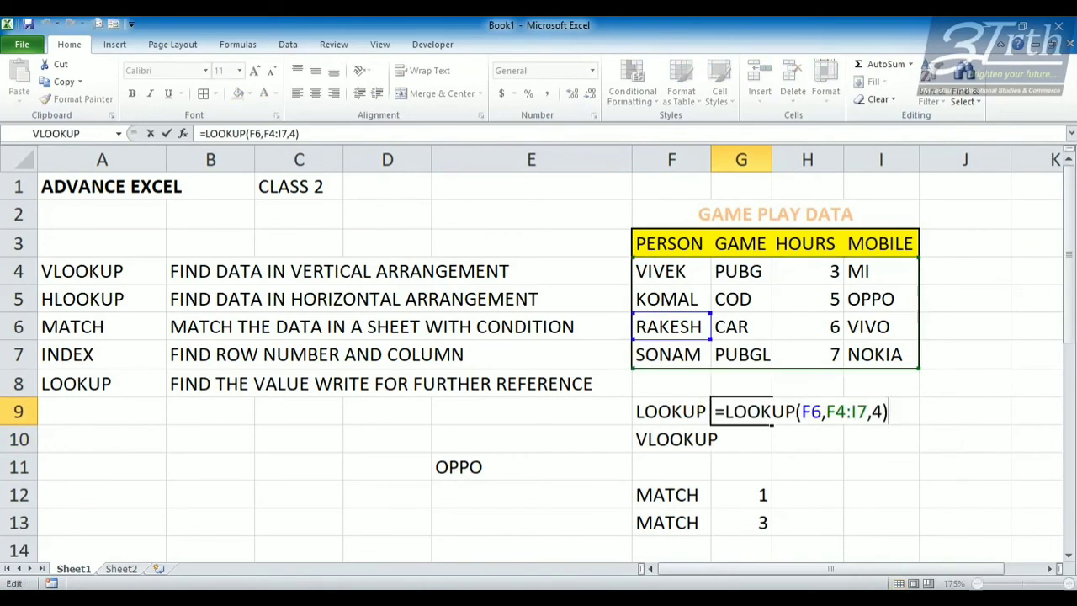
pyautogui.press('BackSpace')
pyautogui.press('BackSpace')
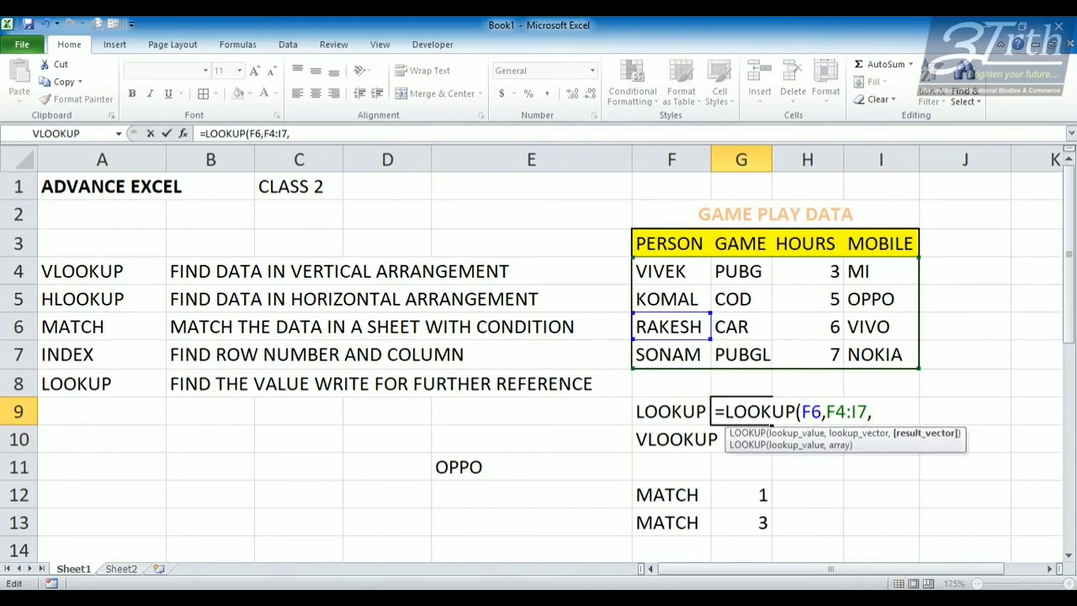
pyautogui.write('3')
pyautogui.press('BackSpace')
pyautogui.moveTo(875, 271); pyautogui.dragTo(875, 354)
pyautogui.press('Return')
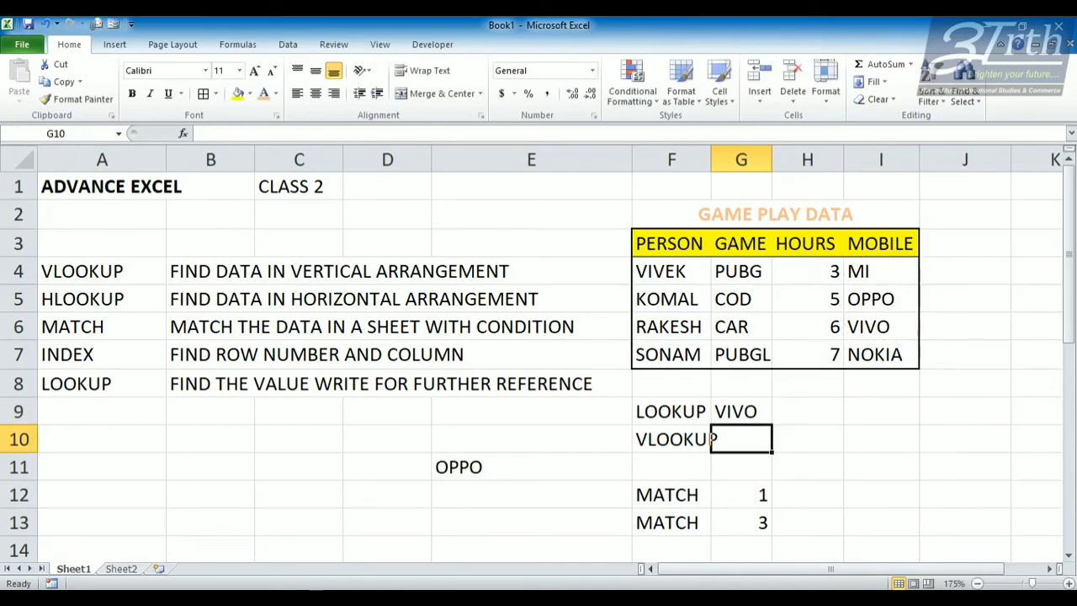
# Step: Review the LOOKUP formula's arguments in G9 and clear the cell
pyautogui.press('Up')
pyautogui.press('F2')
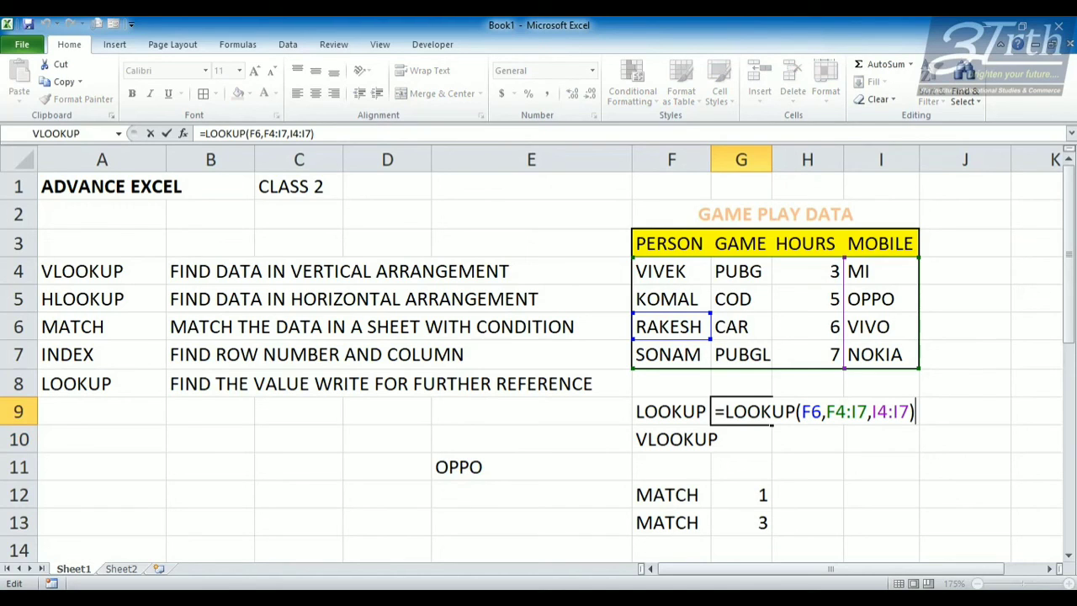
pyautogui.hotkey('ctrl', 'Return')
pyautogui.press('Delete')
# Step: Enter =LOOKUP(F6,F4:I7,I4:I7) in cell G9 to return the mobile of the person in F6, and view the entered formula
pyautogui.write('=LO')
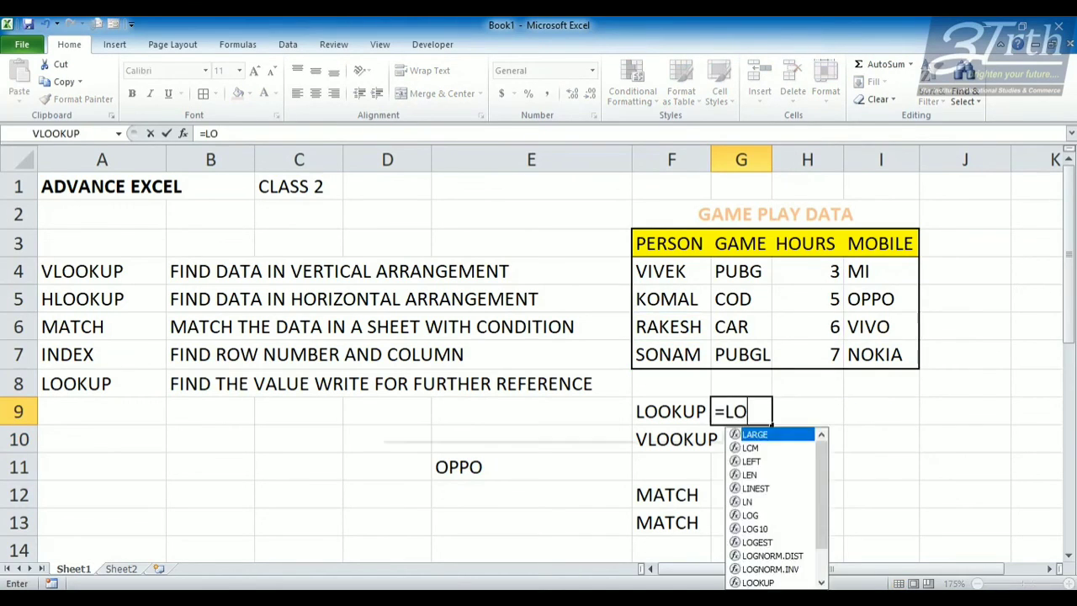
pyautogui.write('OKUP(')
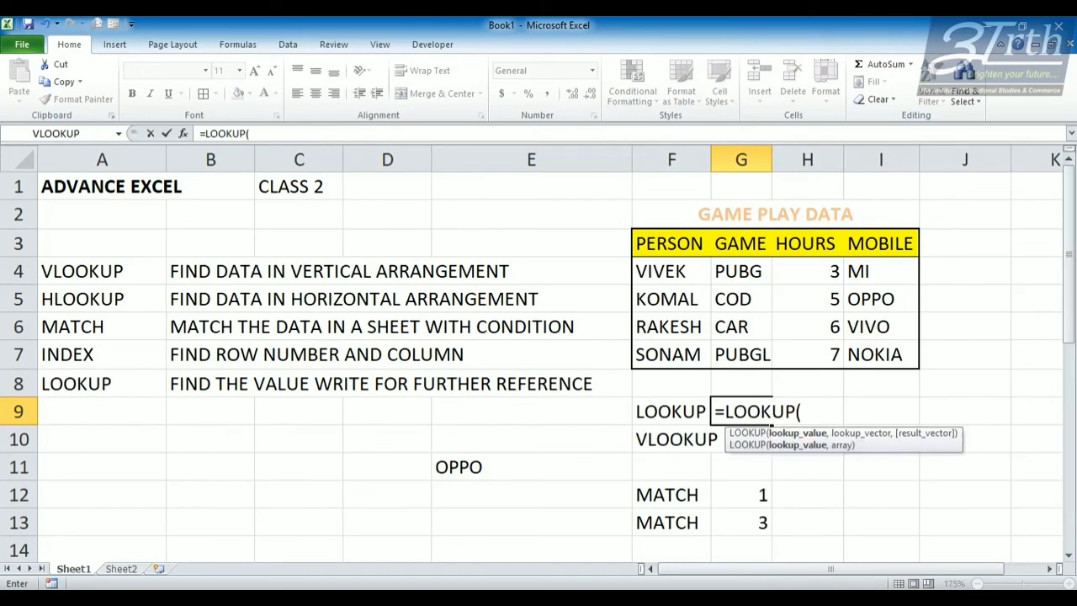
pyautogui.press('Up')
pyautogui.press('Up')
pyautogui.press('Up')
pyautogui.press('Left')
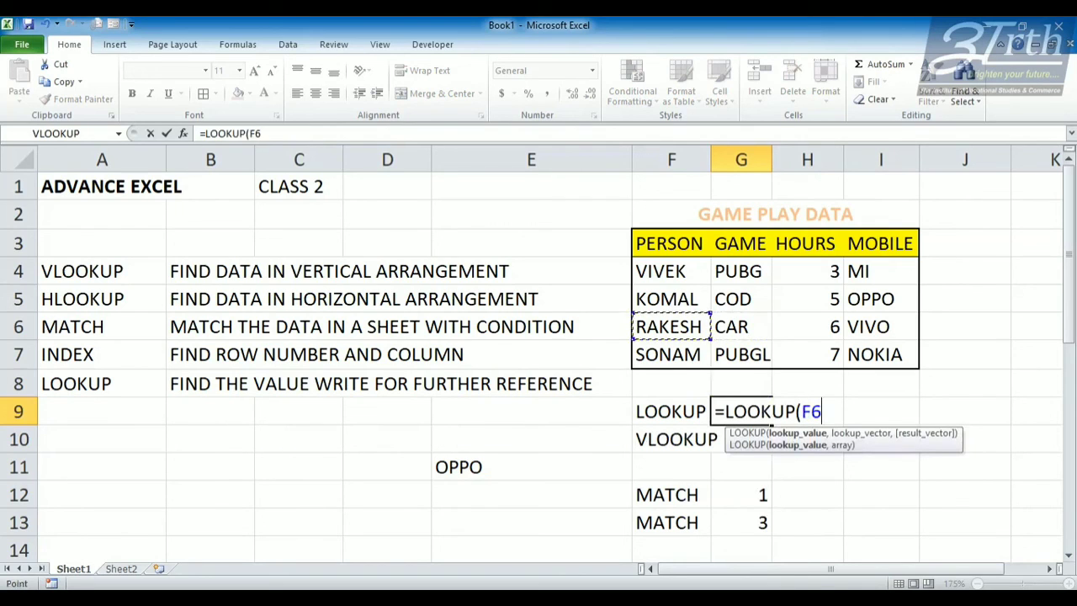
pyautogui.write(',')
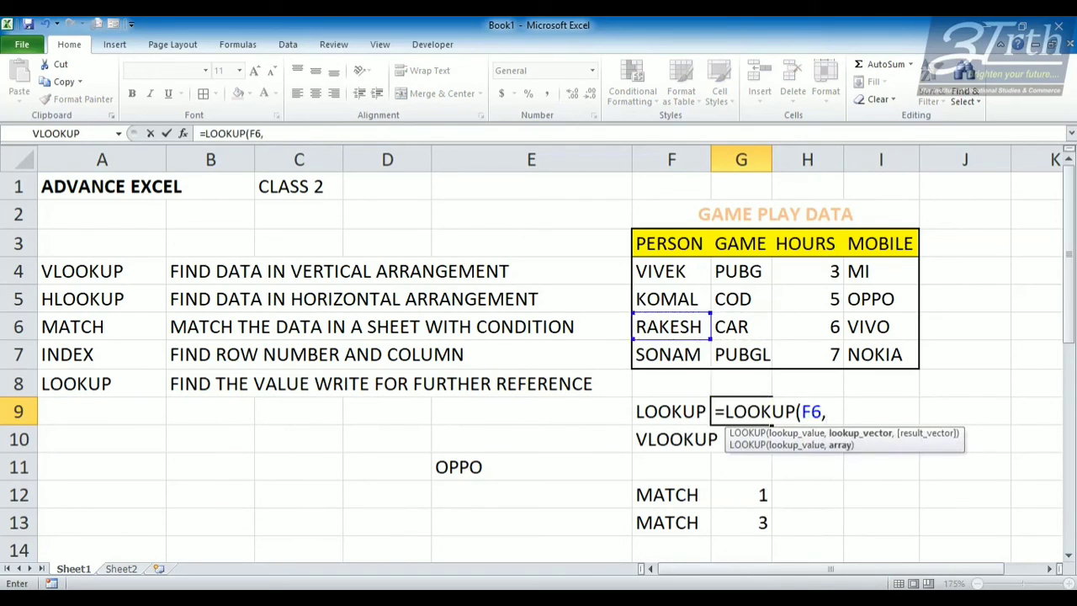
pyautogui.moveTo(672, 271); pyautogui.dragTo(881, 354)
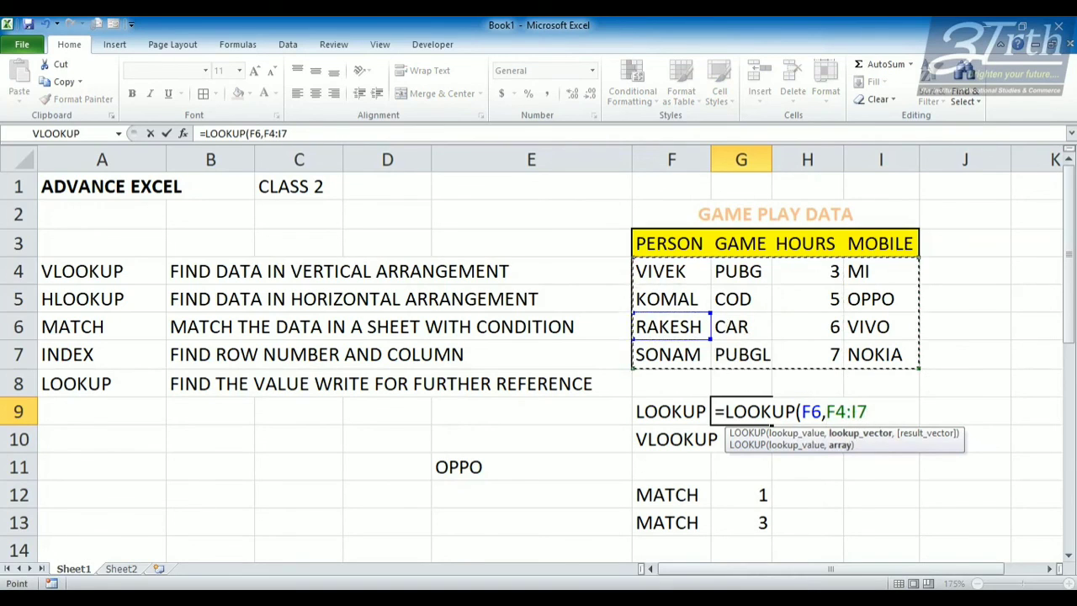
pyautogui.write(',')
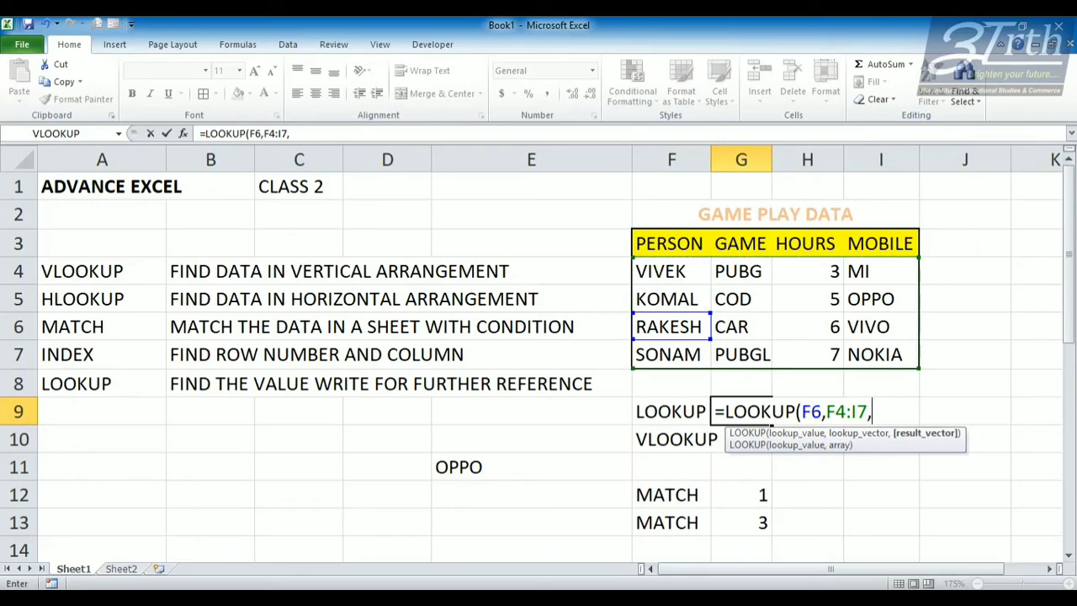
pyautogui.moveTo(916, 271); pyautogui.dragTo(915, 358)
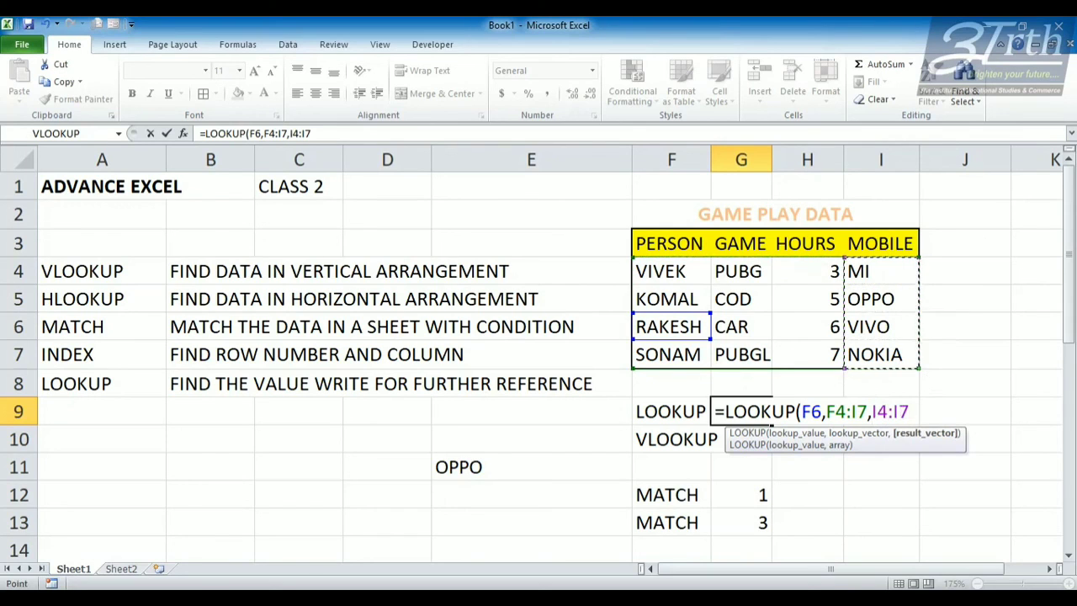
pyautogui.press('Return')
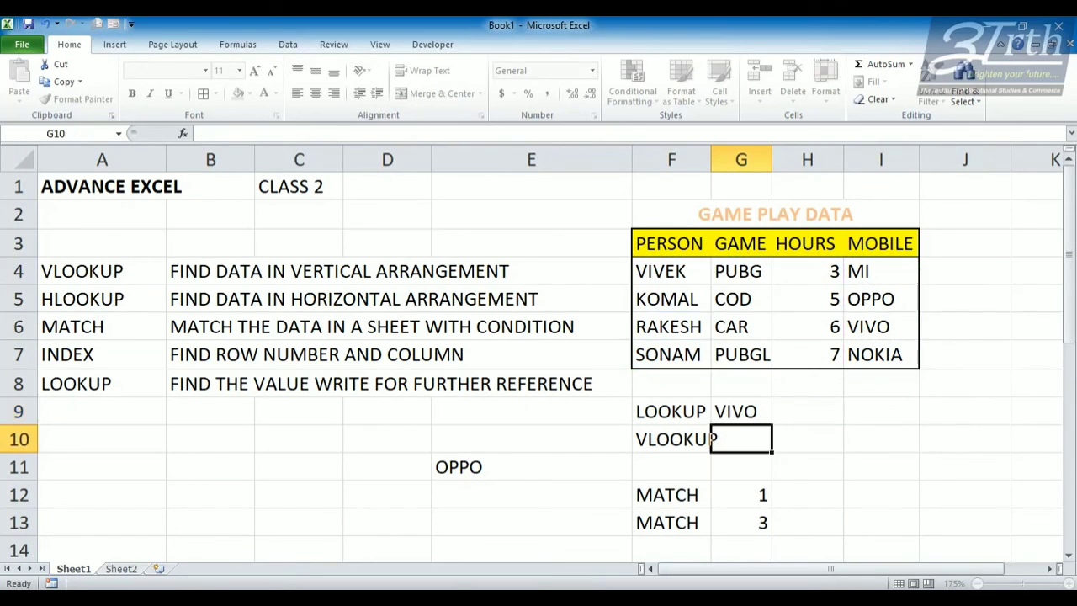
pyautogui.press('Up')
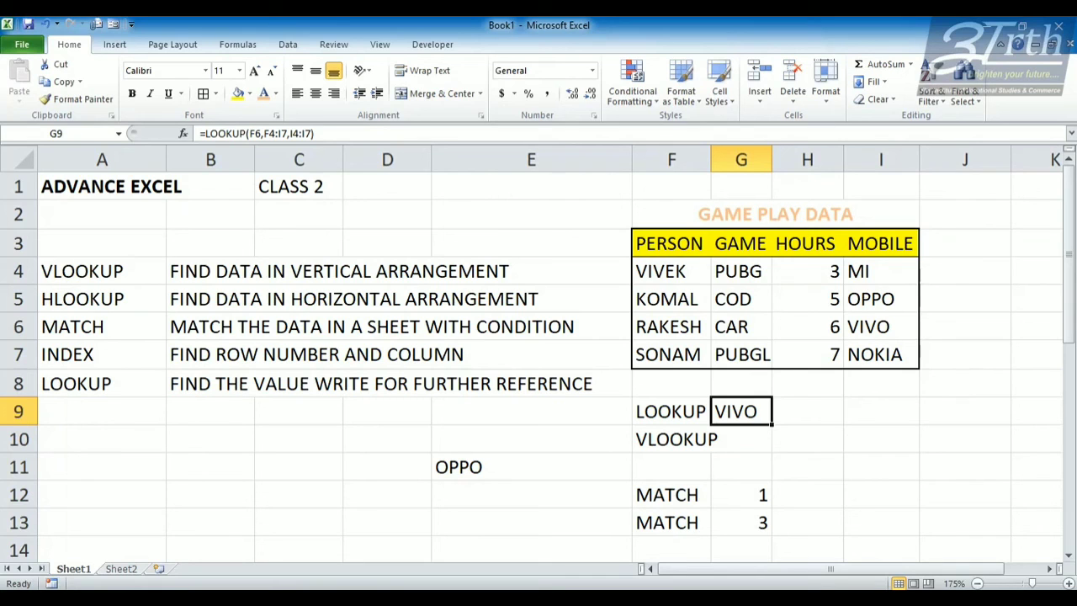
pyautogui.hotkey('alt', 'Tab')
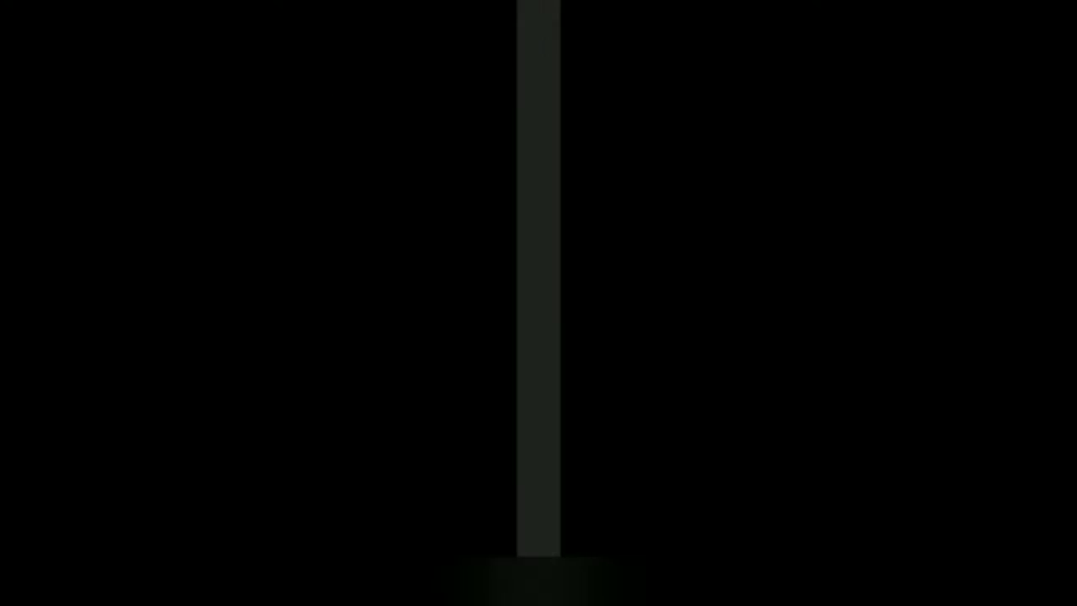